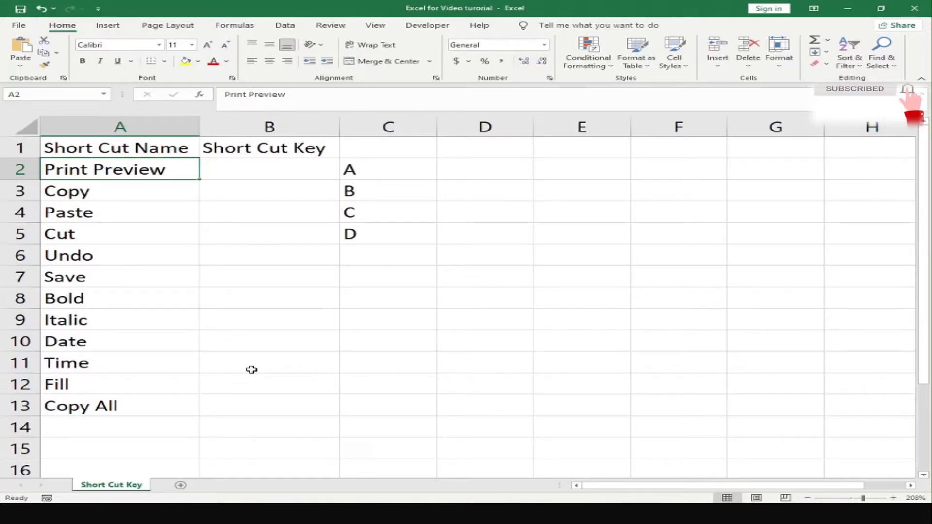
View the print preview of the Short Cut Key sheet and return to the worksheet
left_click(120, 127)
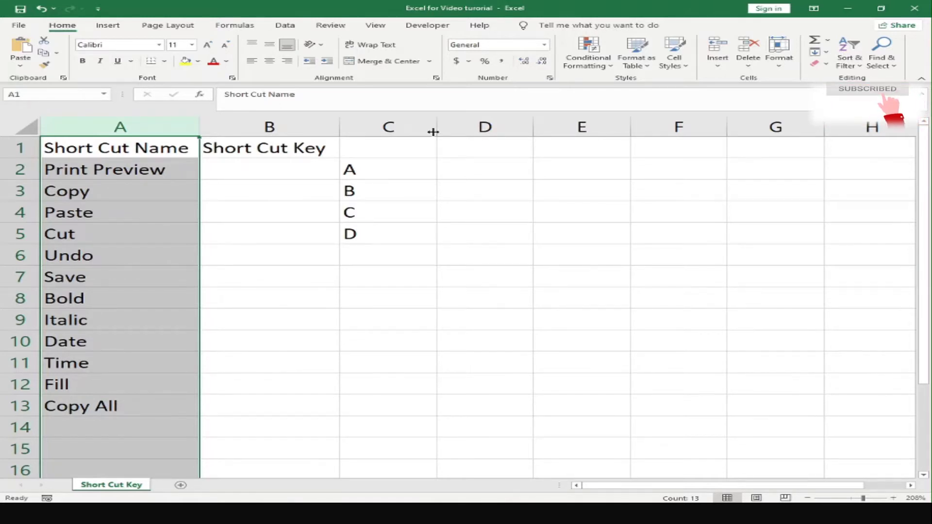
left_click(149, 170)
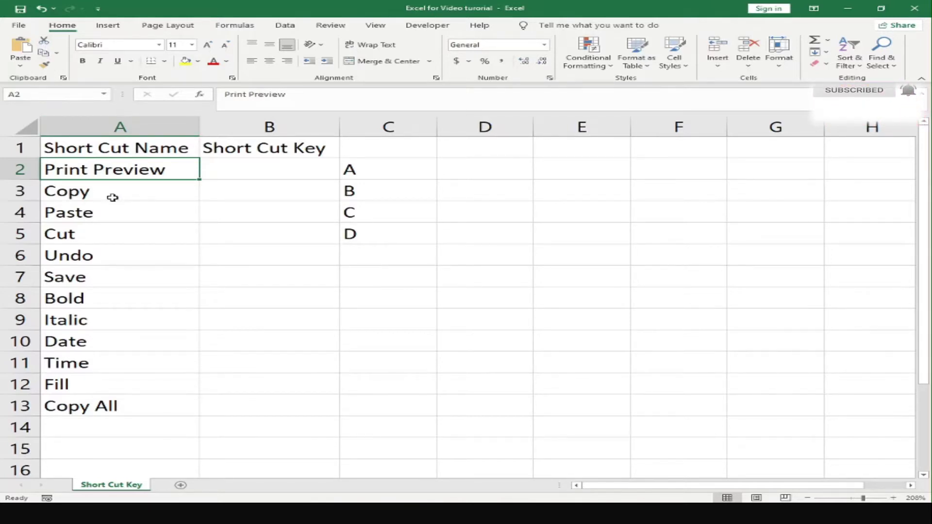
left_click(19, 27)
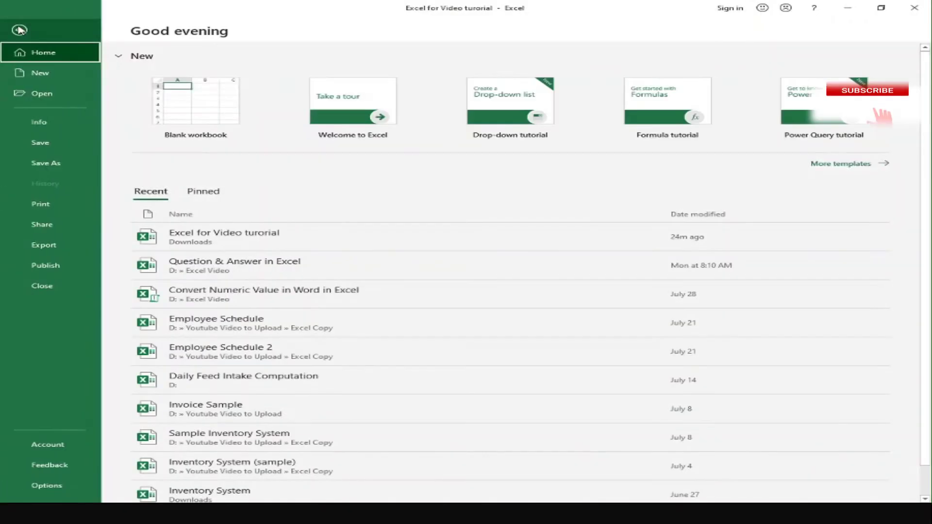
left_click(50, 203)
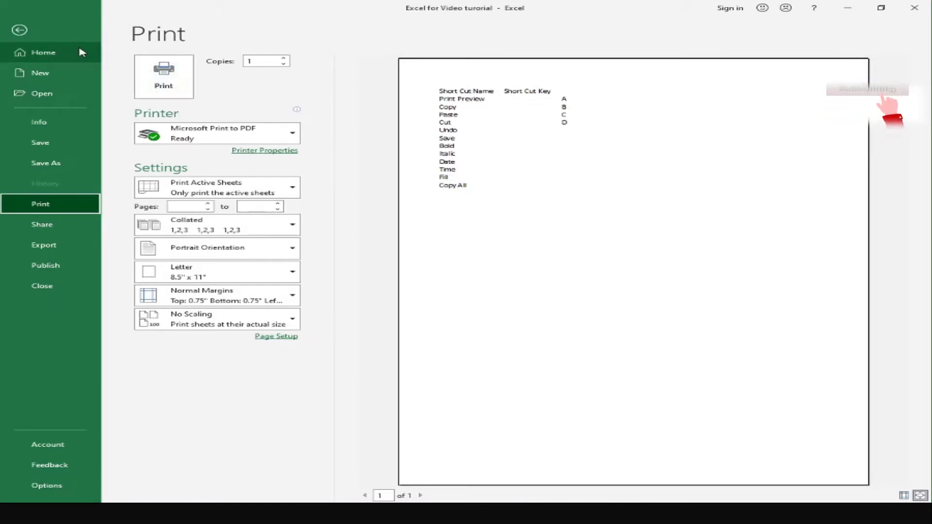
left_click(20, 30)
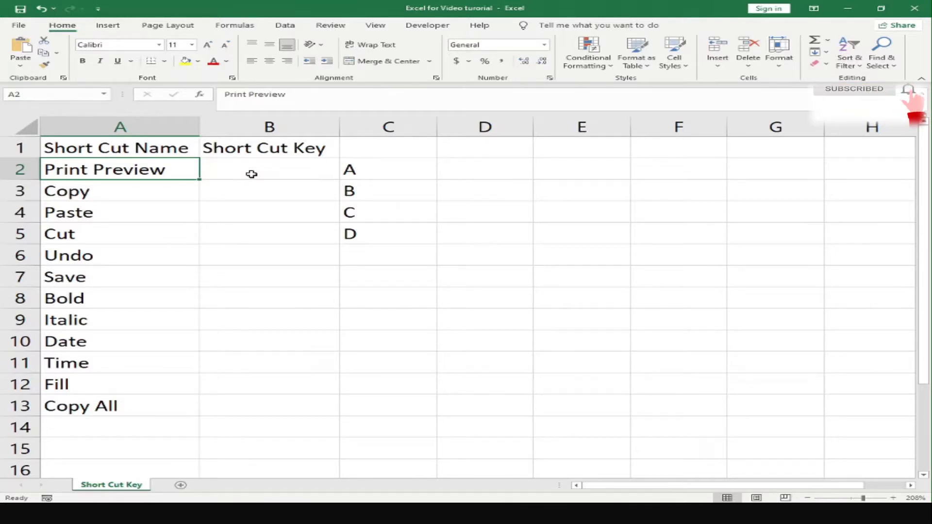
Enter "Ctrl P" in B2 as the shortcut key for Print Preview
left_click(266, 168)
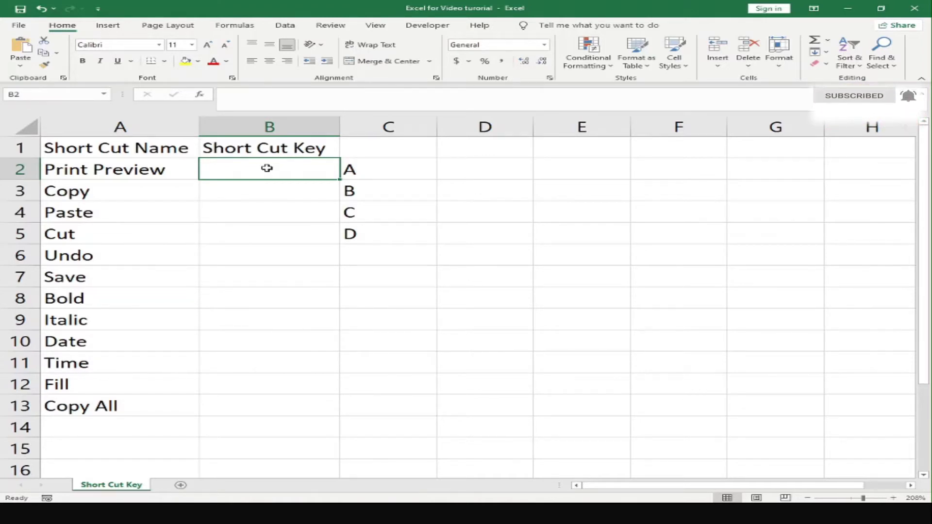
type("C")
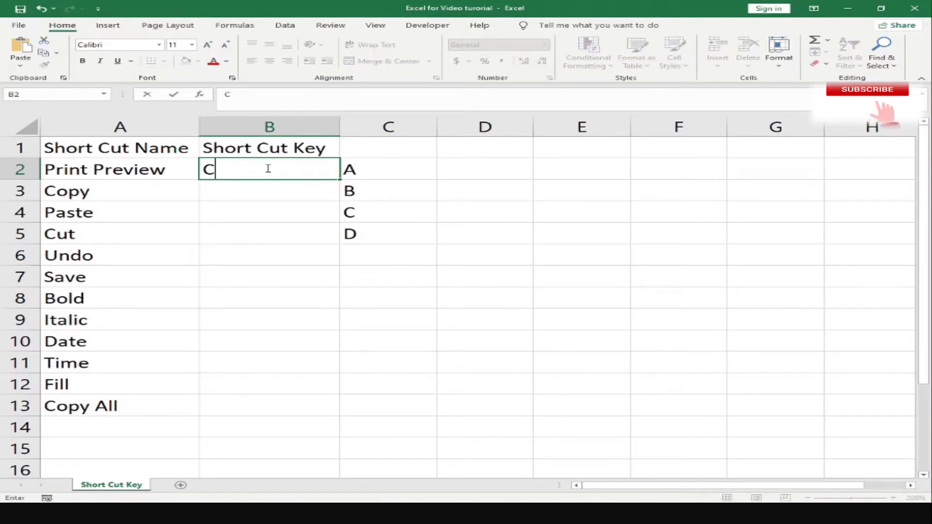
type("trl")
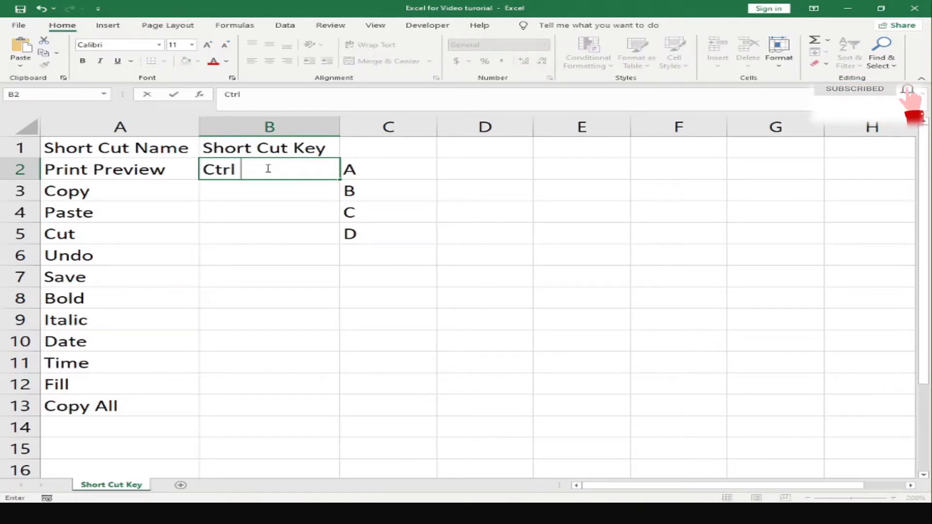
type(" P")
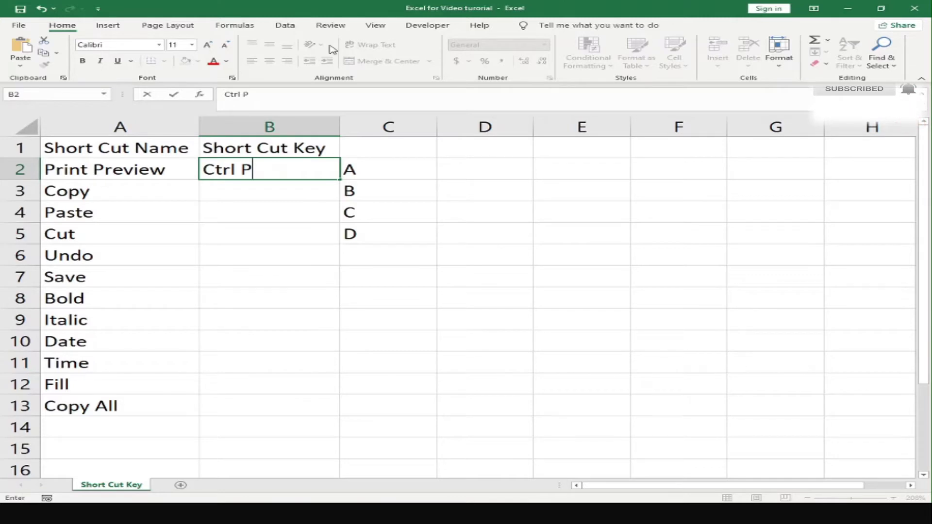
left_click(282, 190)
left_click(261, 171)
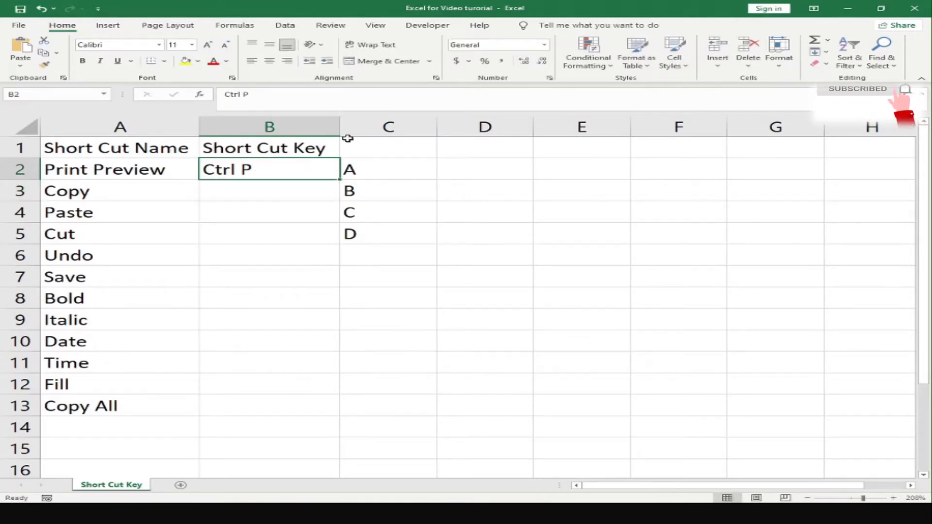
Centre the contents of column C horizontally and reselect cell B2
left_click(362, 123)
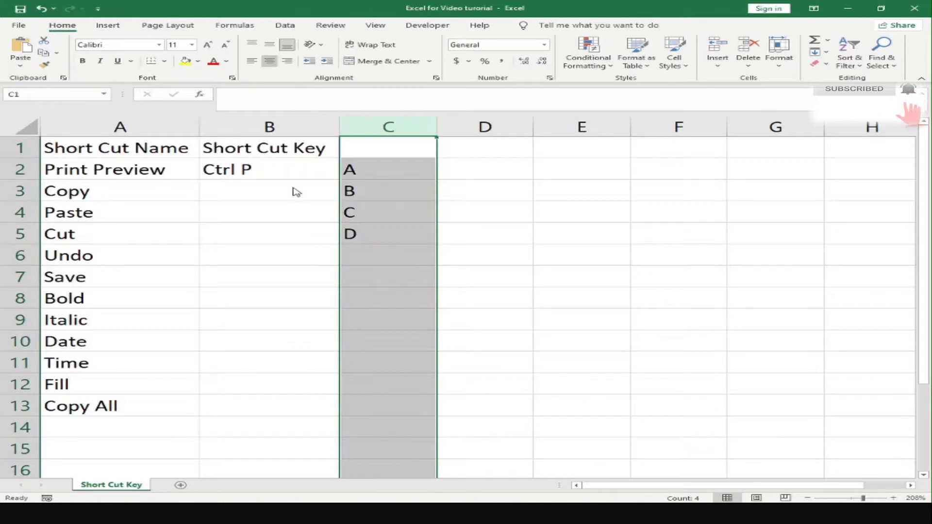
left_click(270, 61)
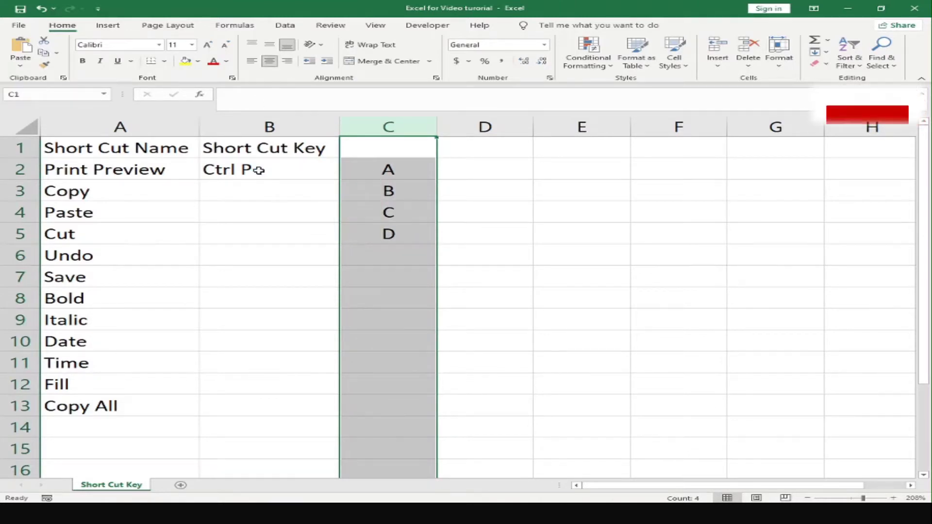
left_click(249, 169)
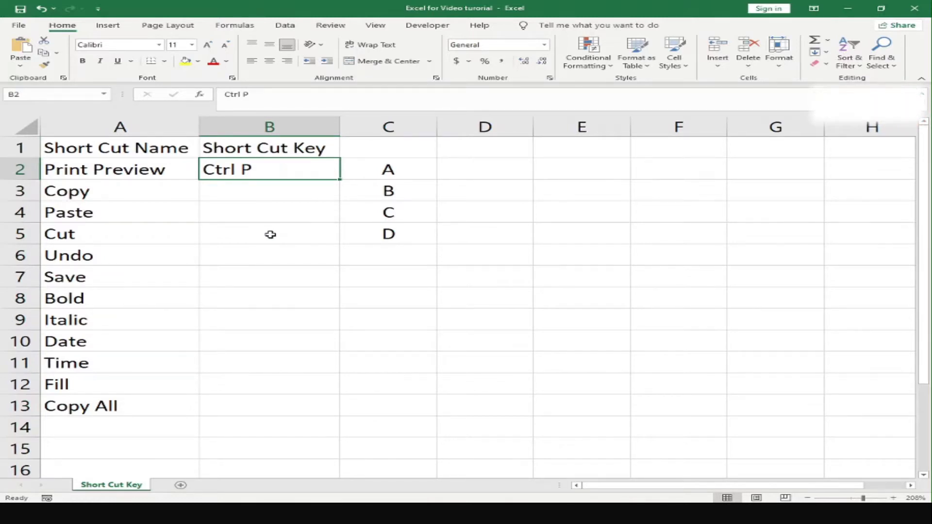
View the print preview of the updated sheet twice, returning to the worksheet each time
key("ctrl+p")
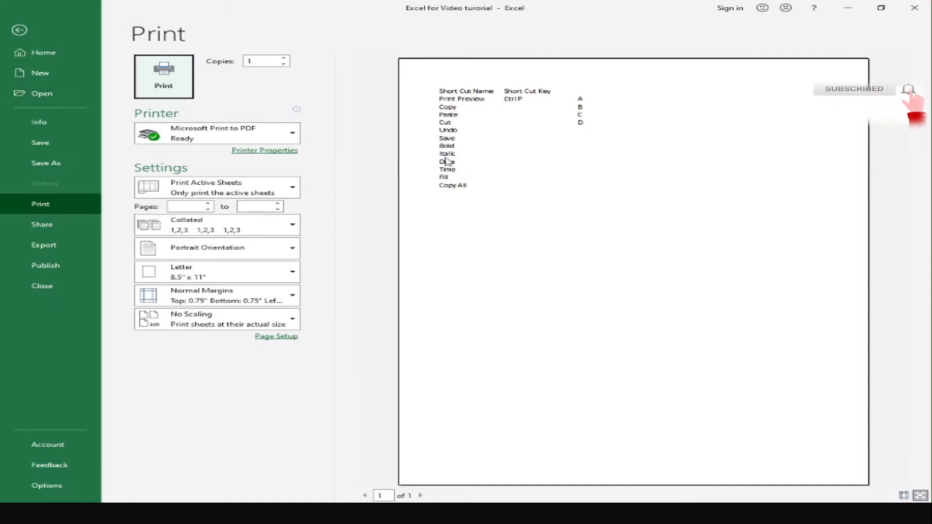
left_click(20, 31)
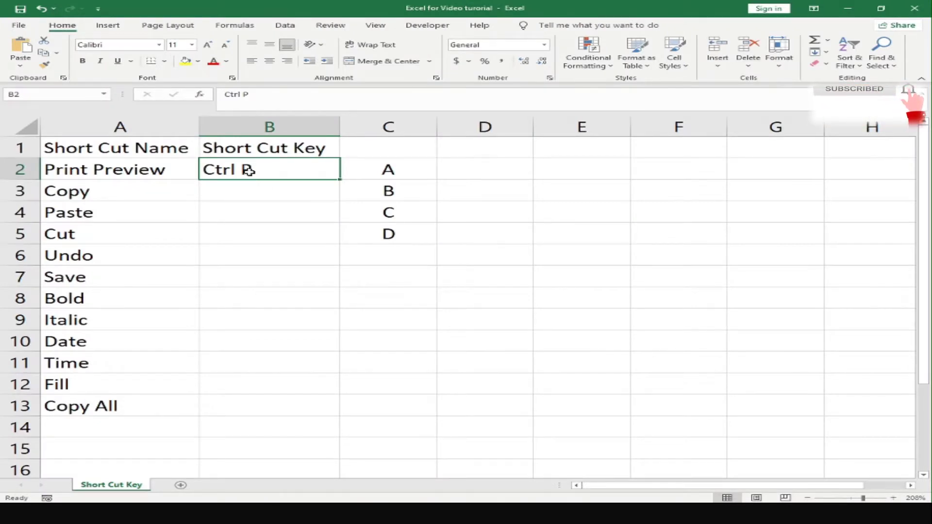
left_click(19, 25)
left_click(41, 205)
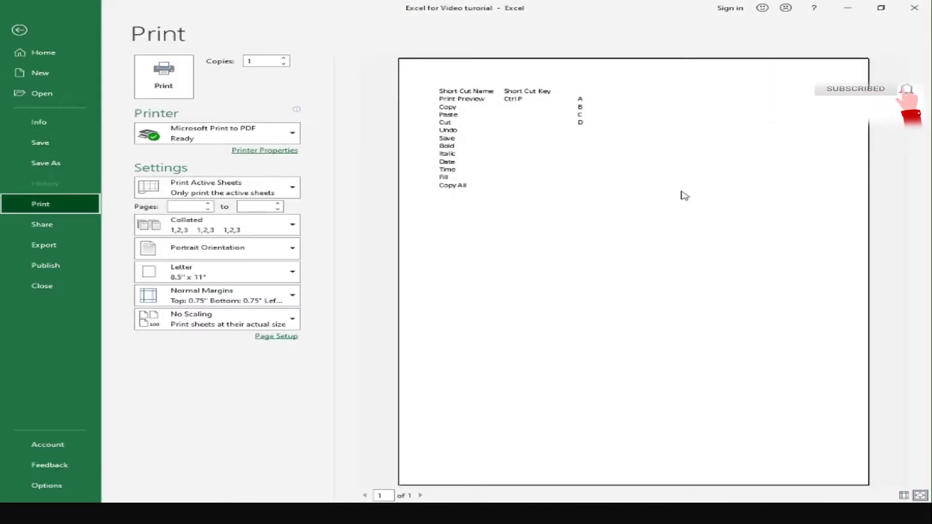
left_click(21, 32)
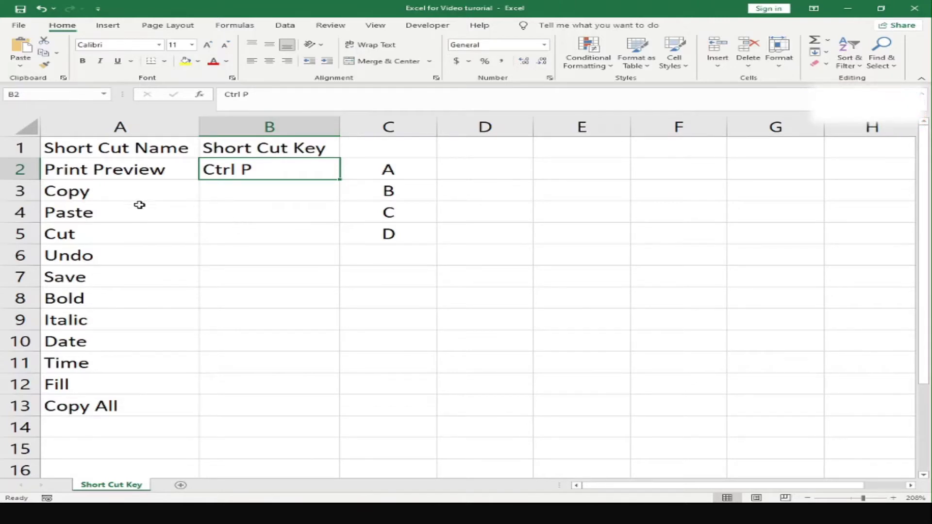
Copy the letters A to D in C2:C5 and cancel the pending copy
left_click(112, 196)
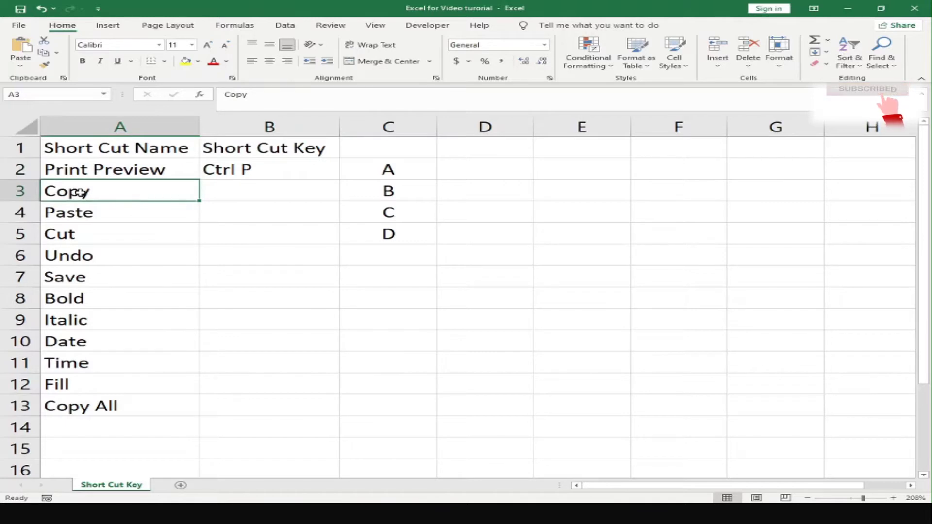
left_click(394, 171)
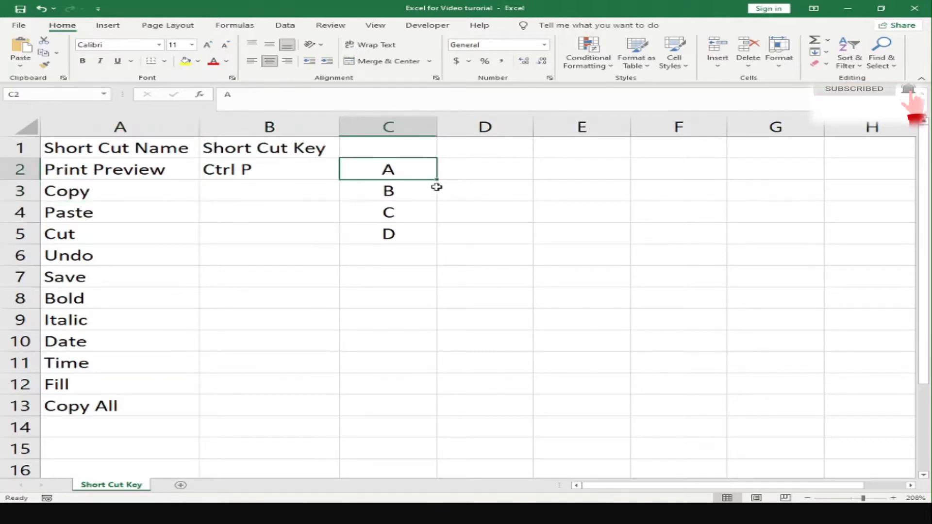
key("shift+Down")
key("shift+Down")
key("shift+Down")
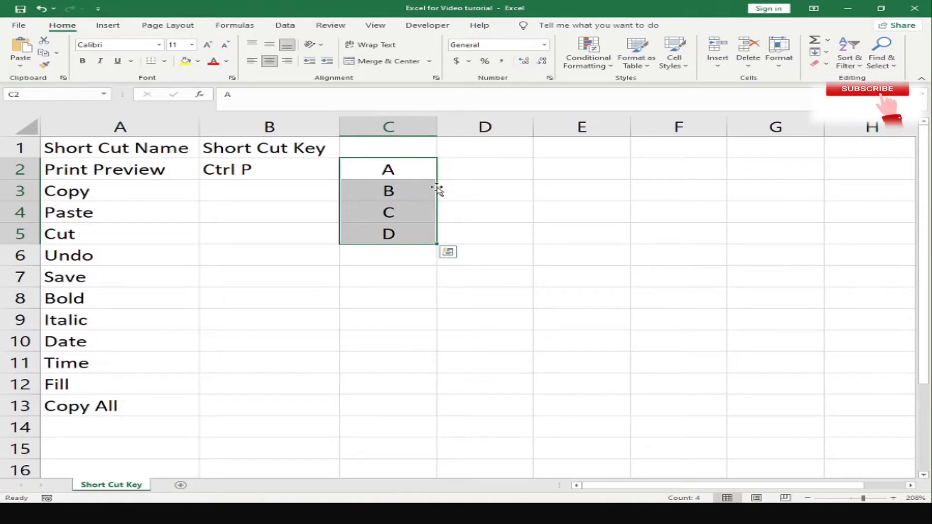
key("ctrl+c")
right_click(413, 171)
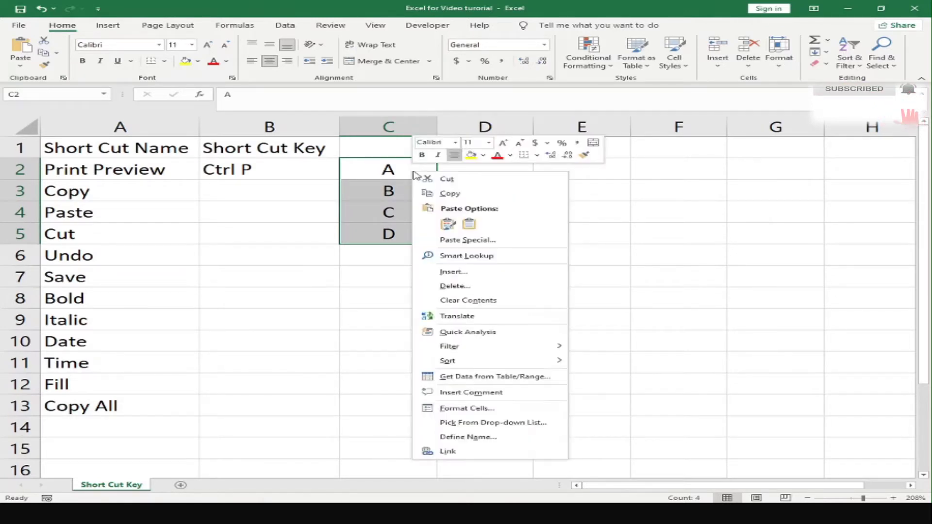
left_click(459, 194)
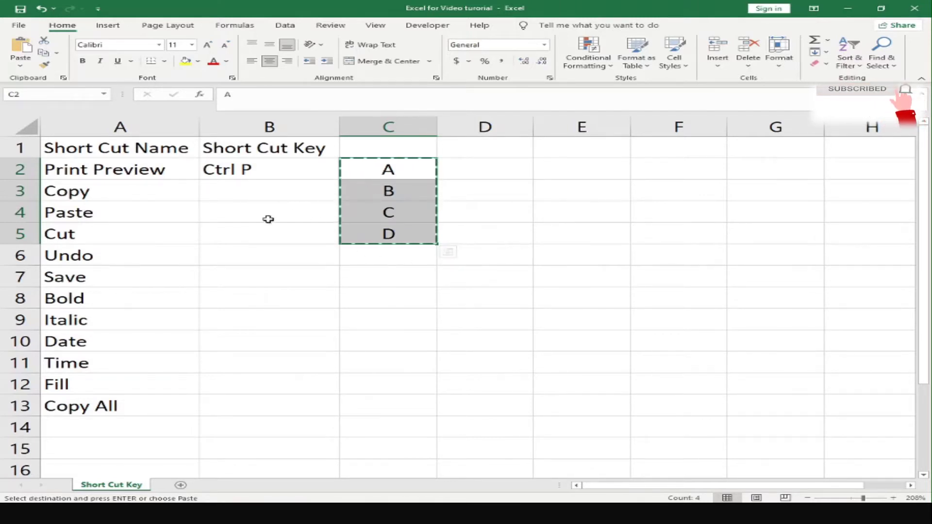
key("Escape")
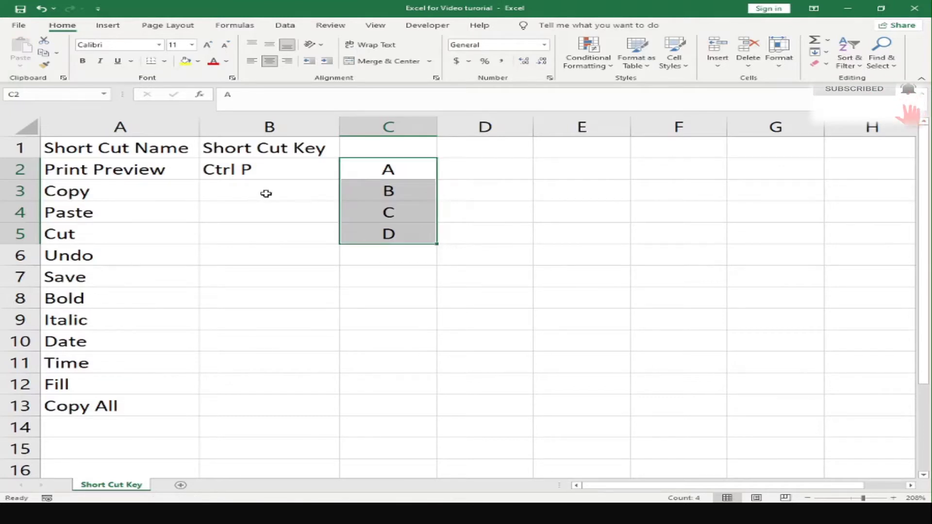
Enter "Ctrl C" in B3 as the shortcut key for Copy
left_click(263, 193)
type("Ctrl")
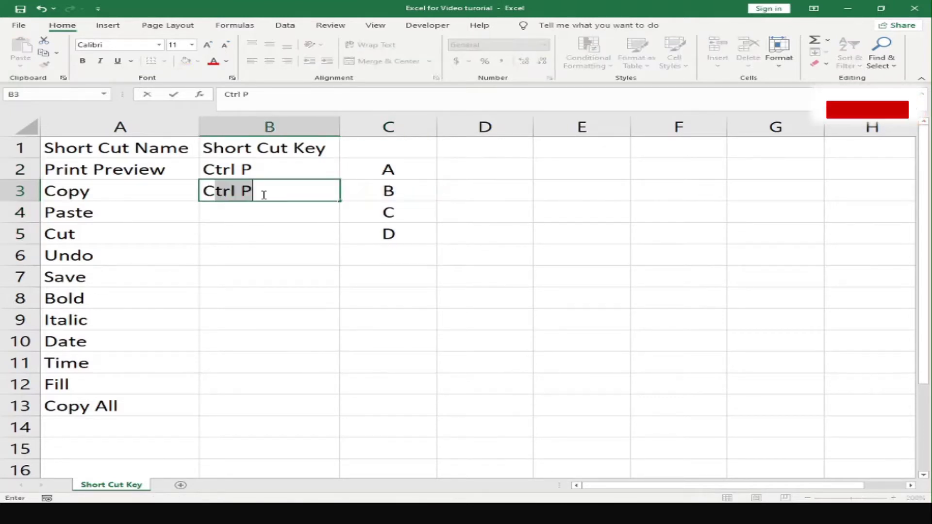
type(" C")
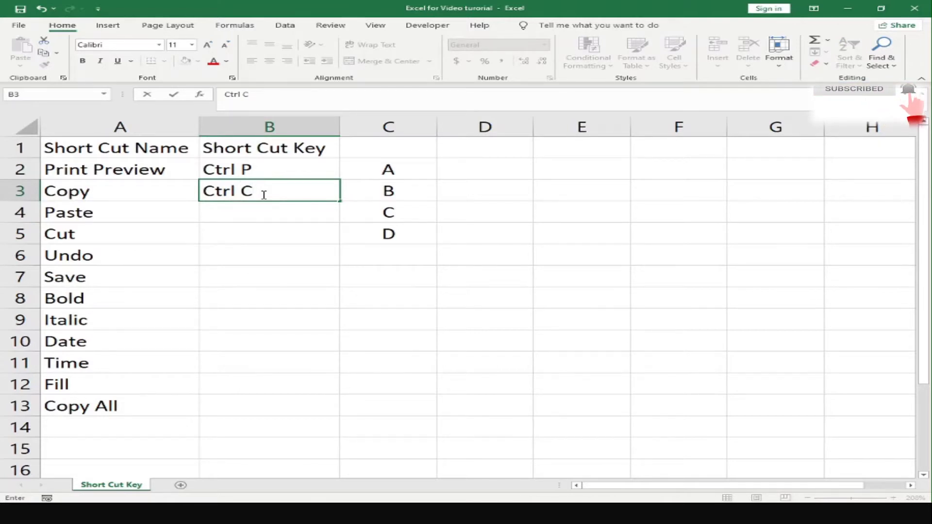
left_click(280, 215)
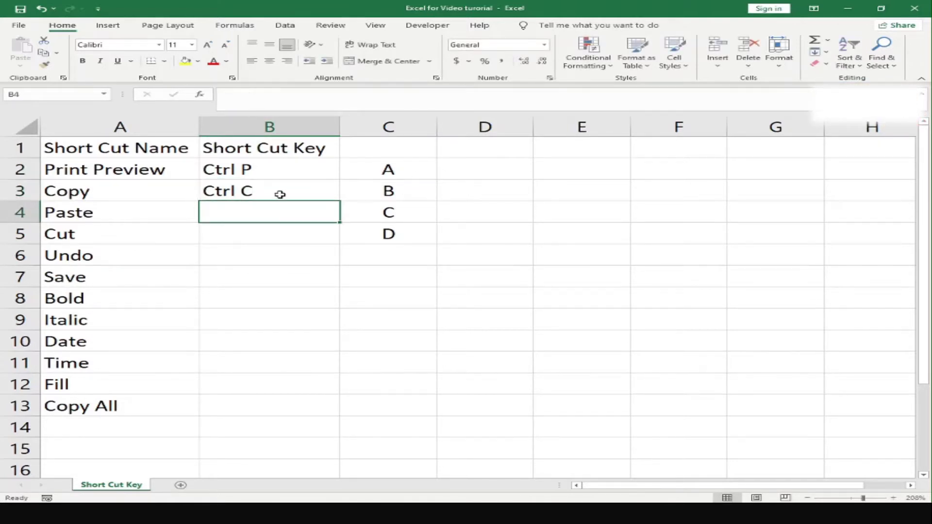
left_click(278, 193)
Select the range C2:C5 and copy it twice, cancelling the pending copy each time
left_click(372, 168)
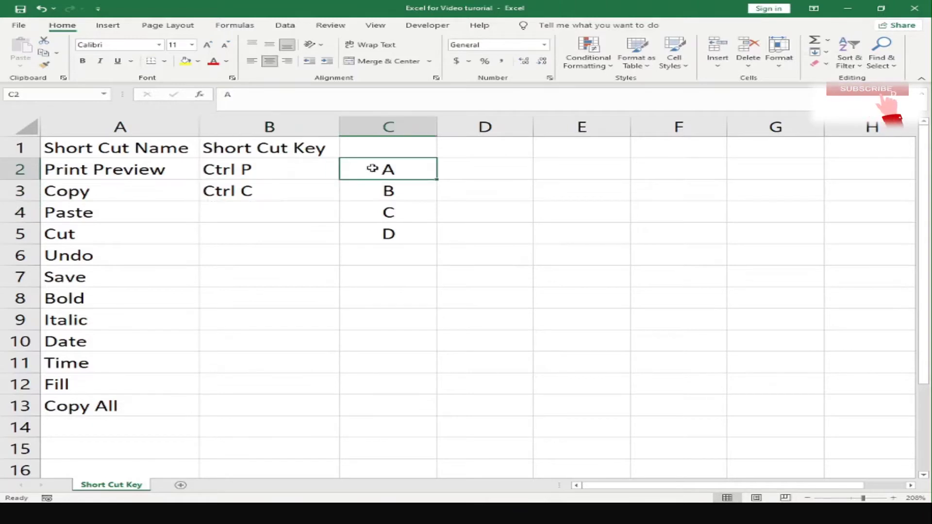
key("shift+Down")
key("shift+Down")
key("shift+Down")
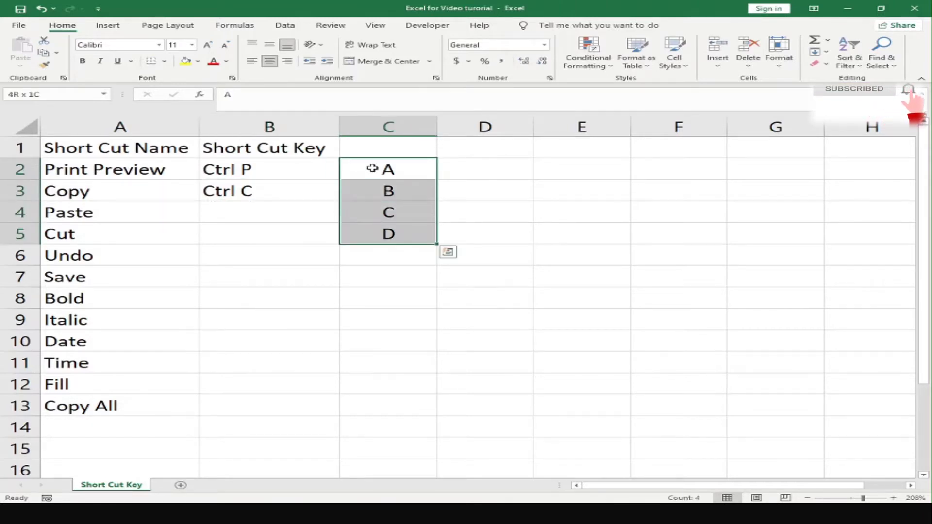
key("ctrl+c")
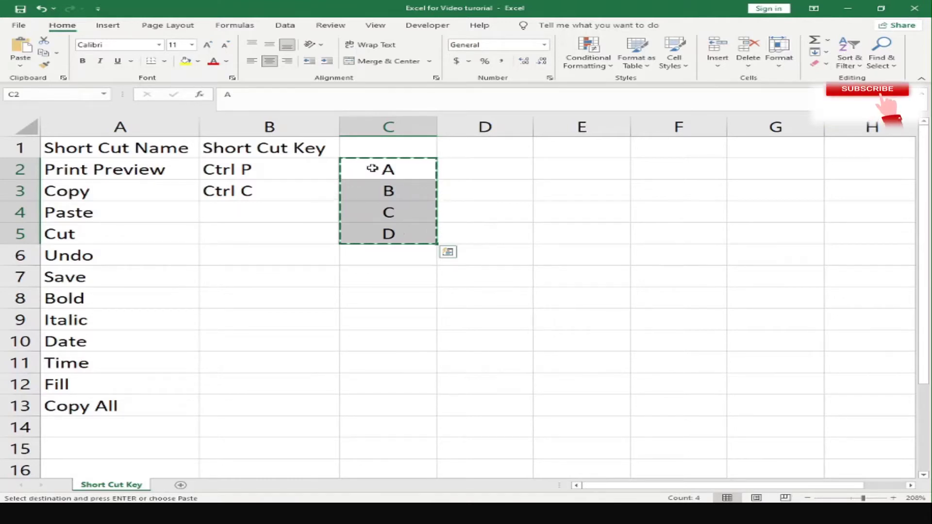
key("Escape")
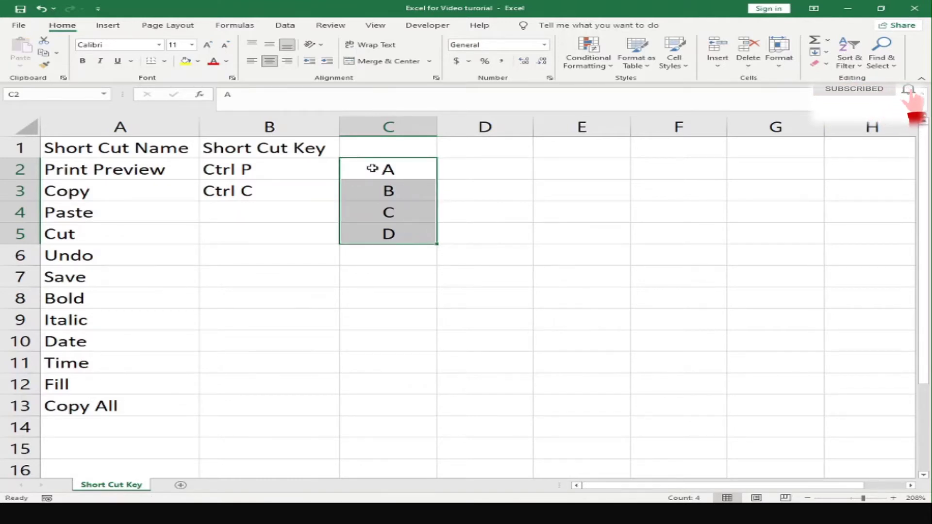
right_click(376, 169)
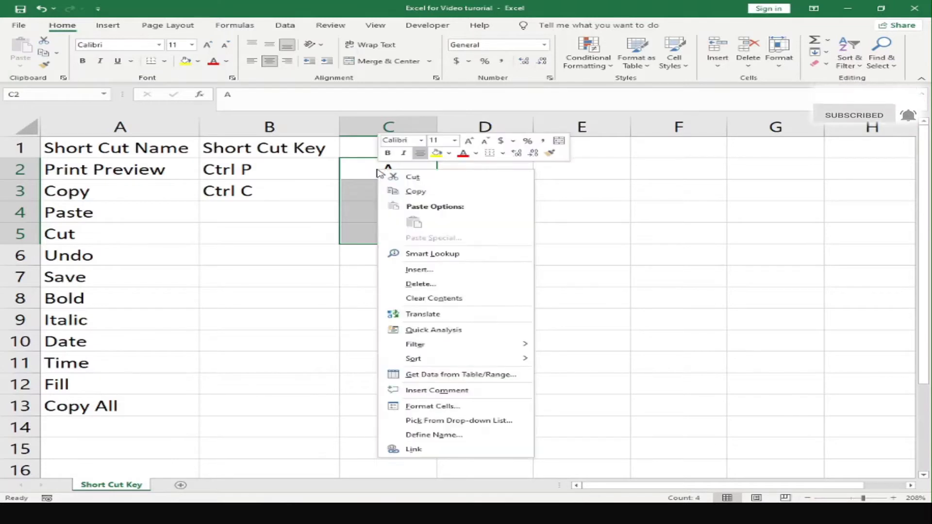
left_click(435, 192)
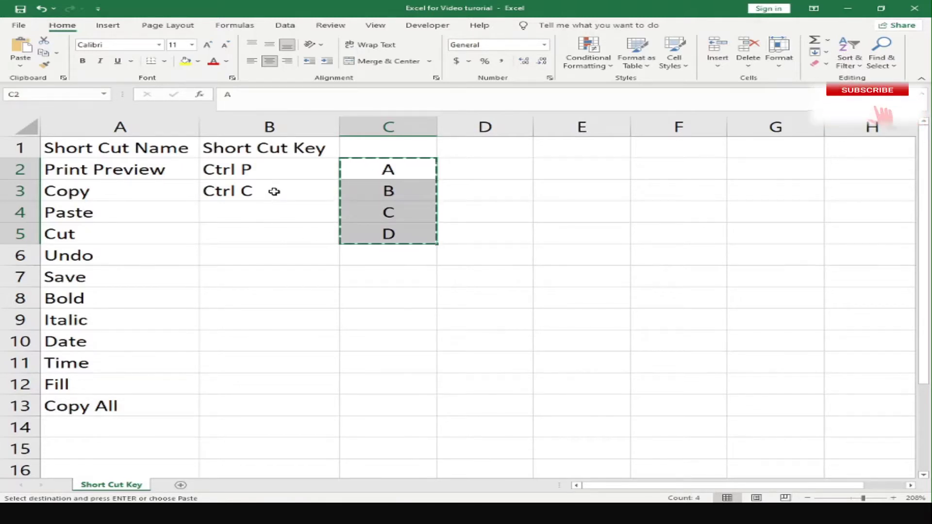
key("Escape")
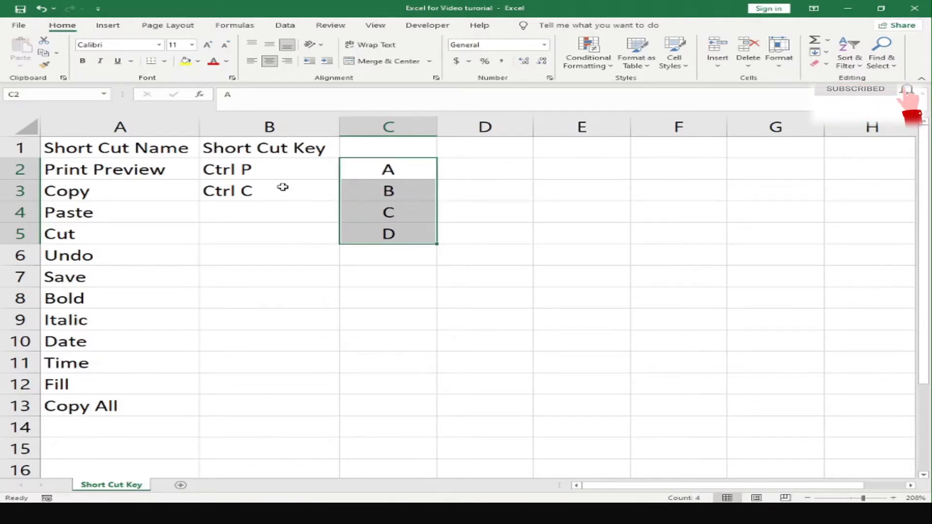
Copy the letters in C2:C5 to E2:E5 and clear the pasted cells
key("ctrl+c")
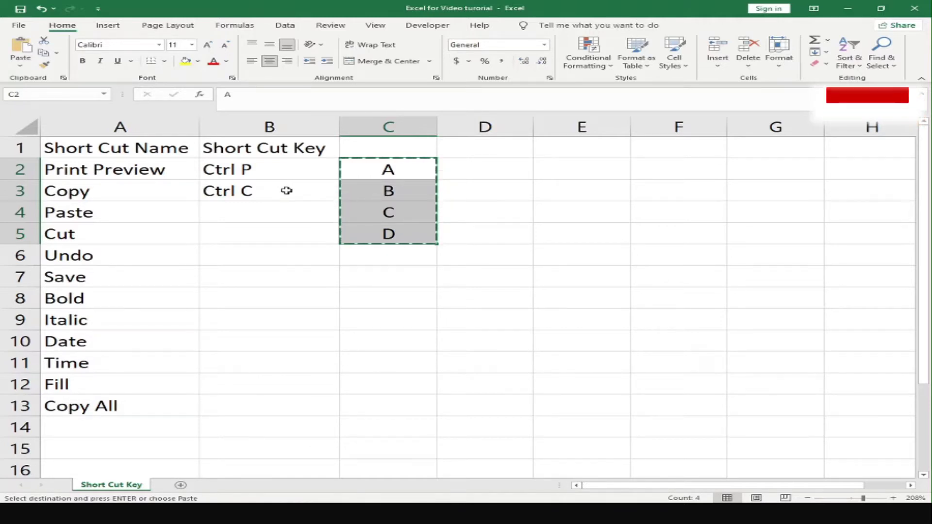
left_click(579, 172)
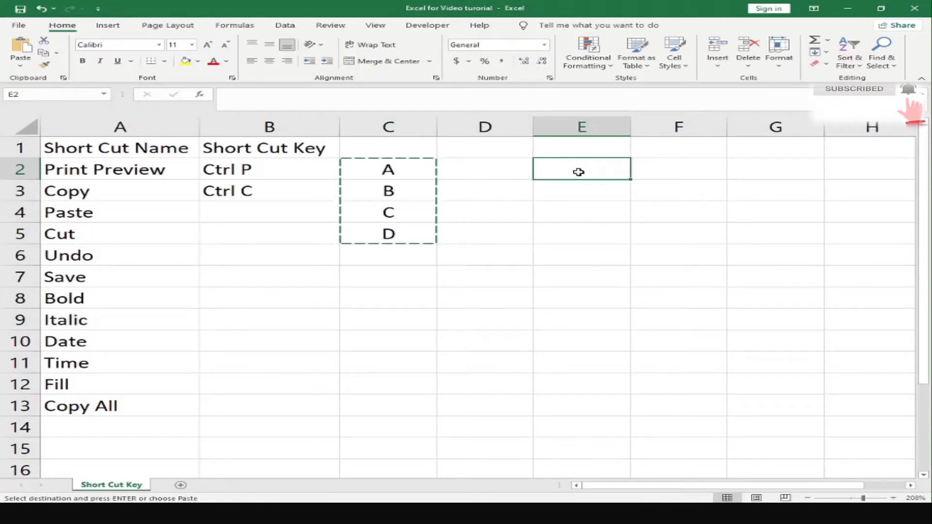
key("Return")
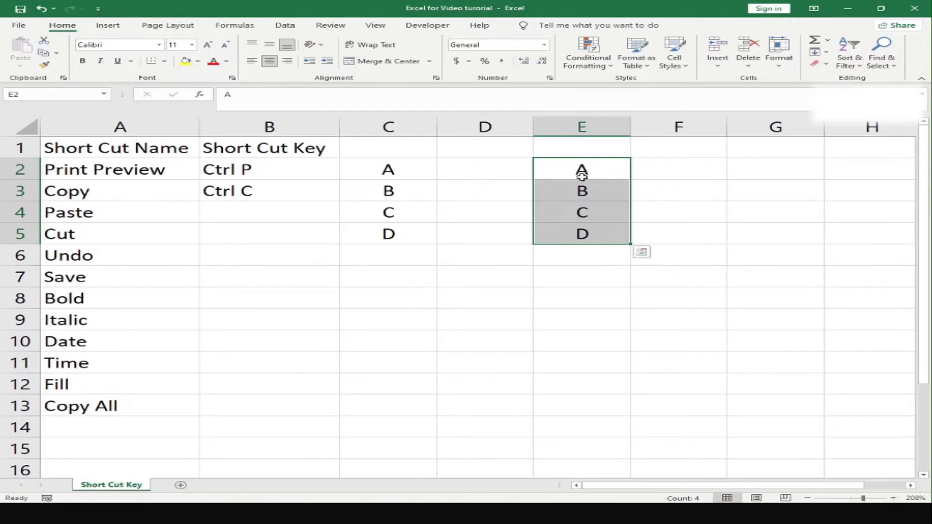
left_click_drag(583, 167, 577, 224)
key("Delete")
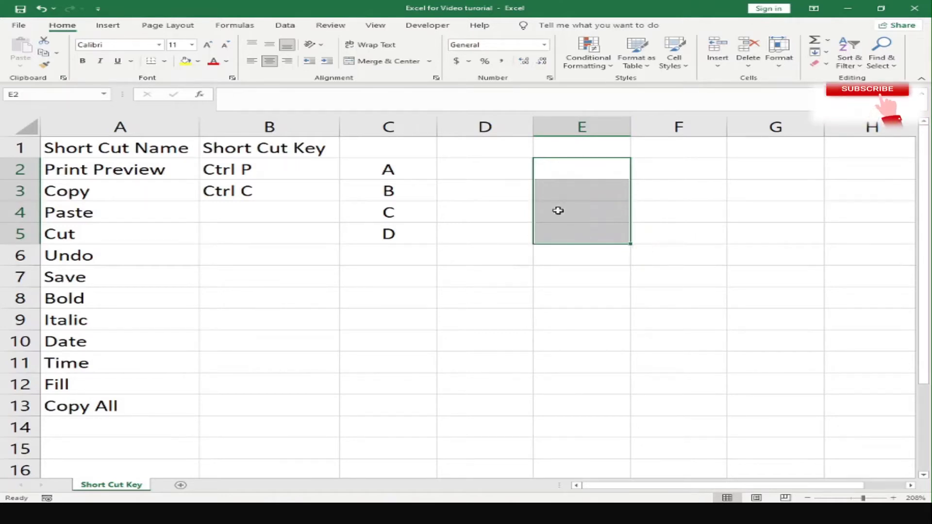
Repeat the copy of C2:C5 to E2:E5 and delete the pasted letters once more
left_click_drag(395, 168, 397, 233)
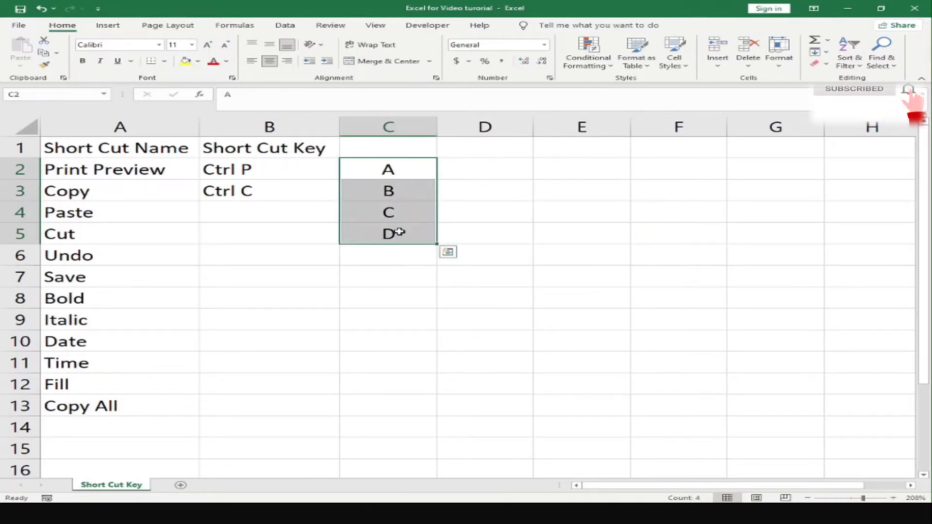
key("ctrl+c")
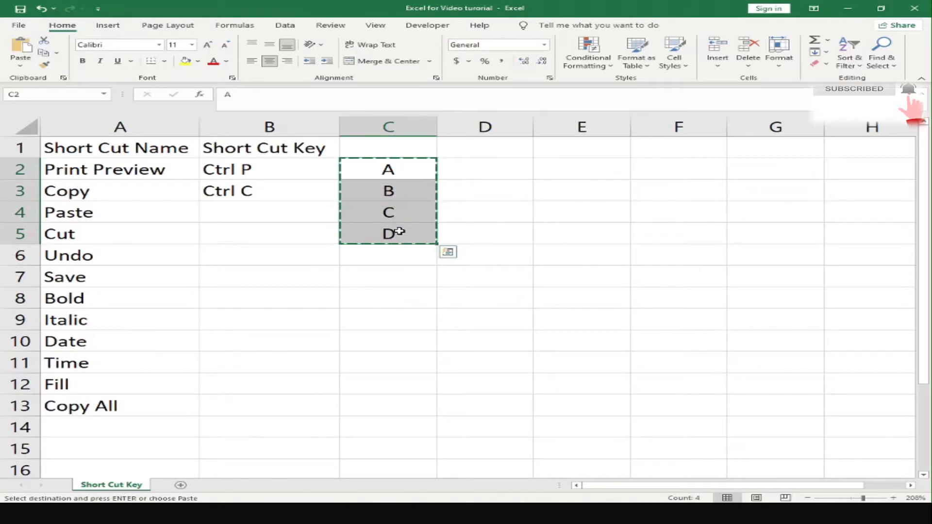
left_click(576, 167)
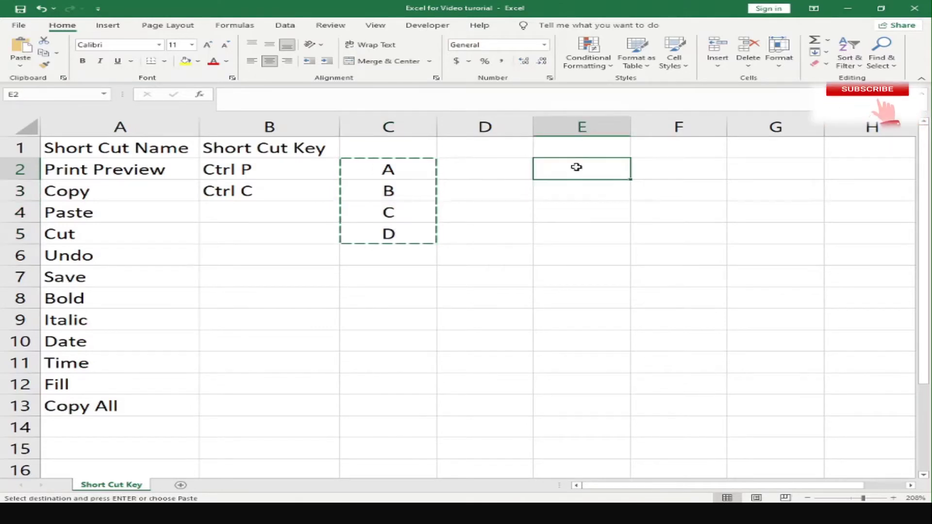
key("Return")
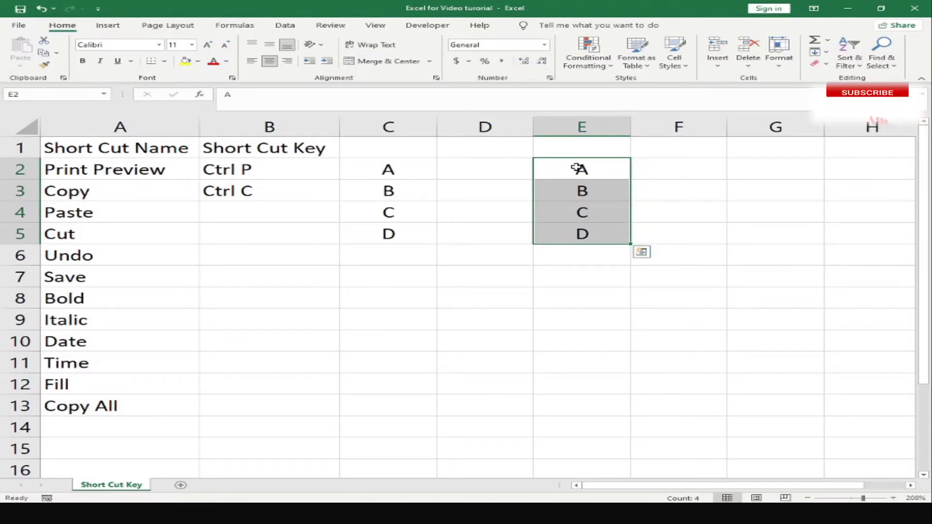
key("Delete")
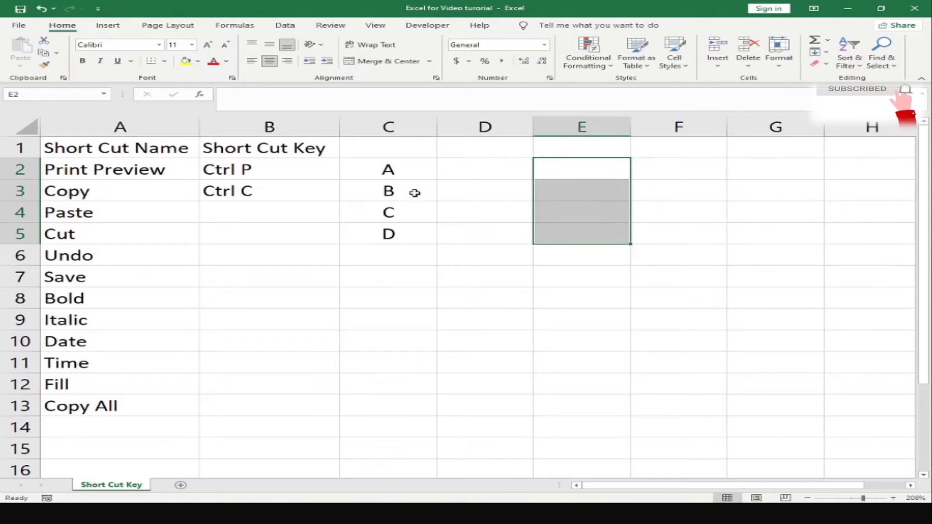
Copy C2:C5 and paste only its values into E2:E5
left_click_drag(410, 169, 392, 233)
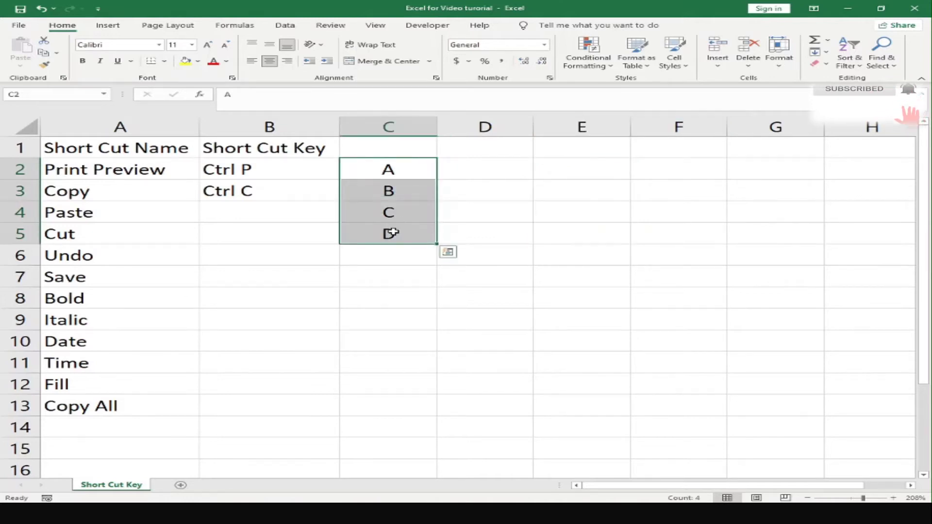
key("ctrl+c")
left_click(575, 168)
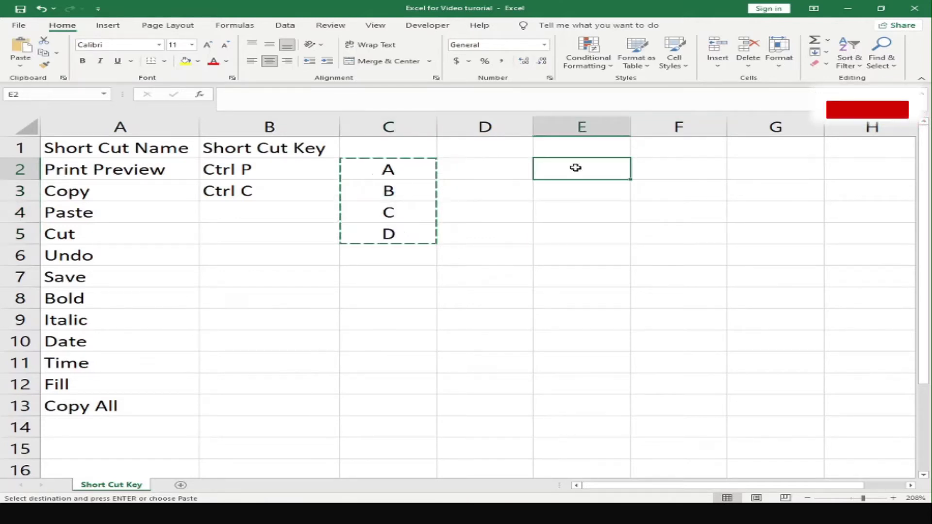
right_click(576, 168)
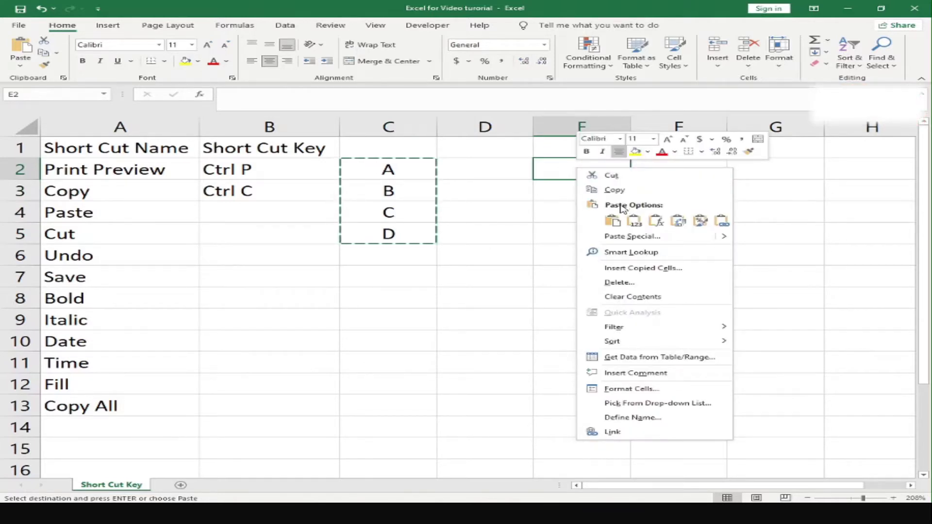
left_click(613, 222)
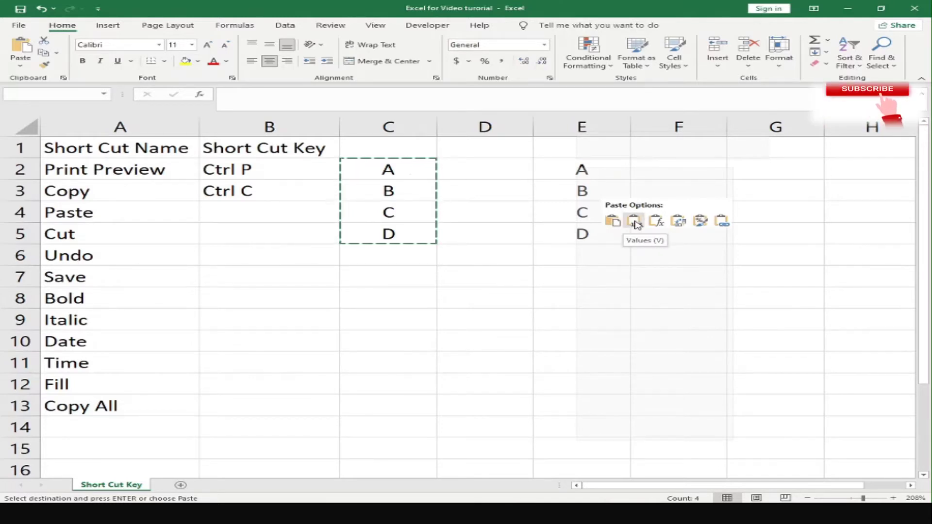
left_click(635, 222)
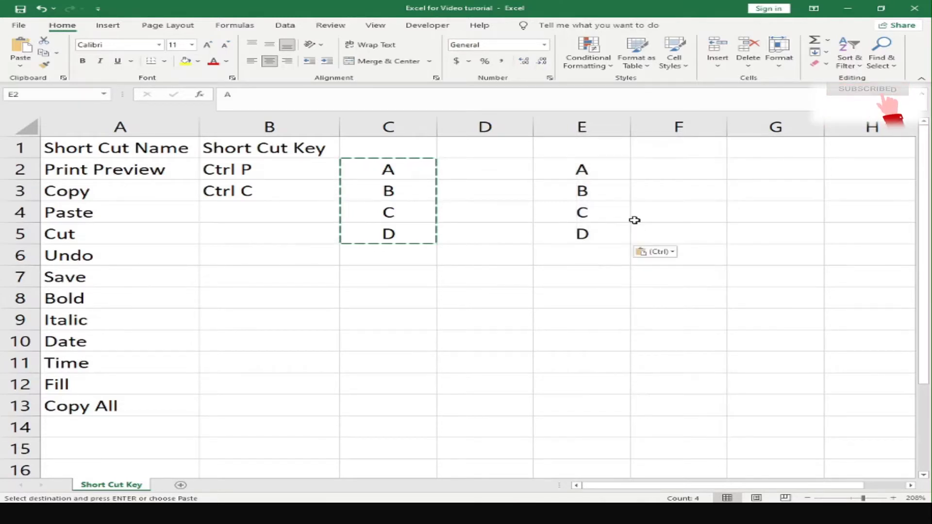
left_click(583, 256)
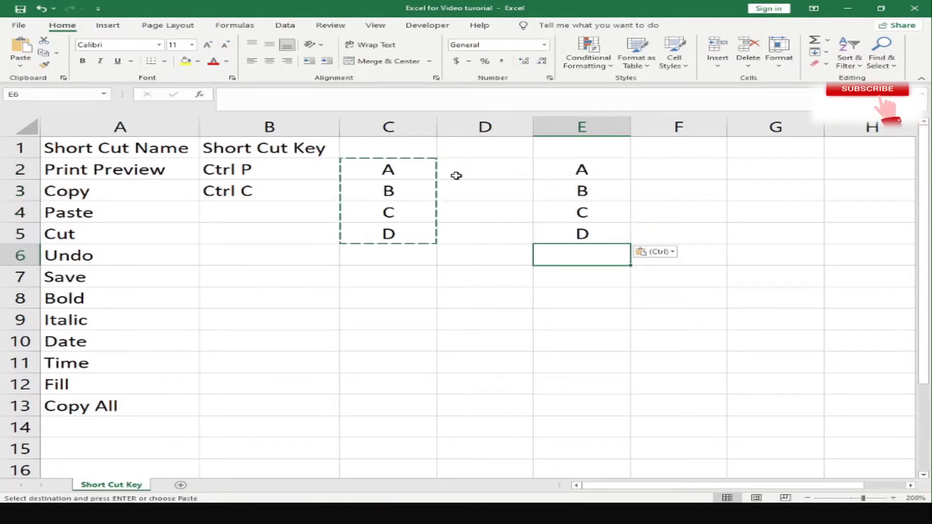
Paste the copied letters from C2:C5 as values over E2:E5 again
left_click_drag(410, 171, 398, 233)
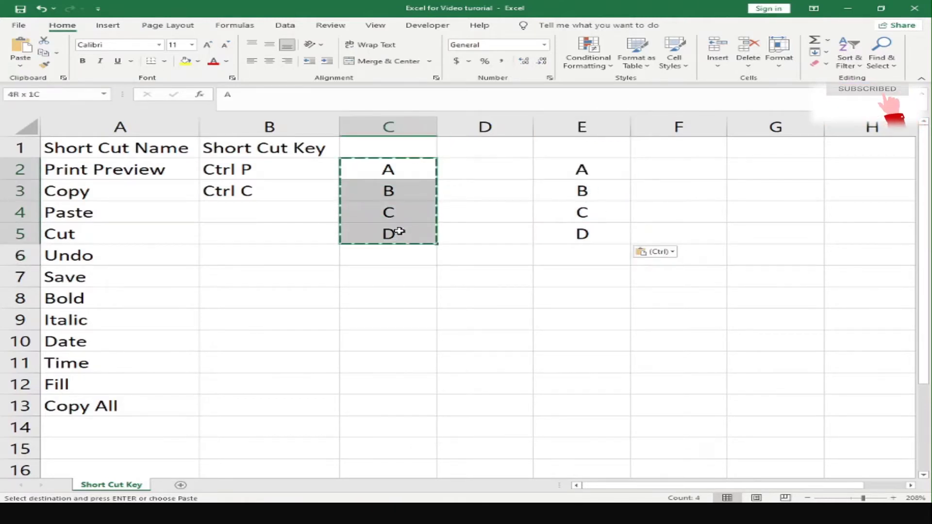
left_click(553, 170)
right_click(556, 173)
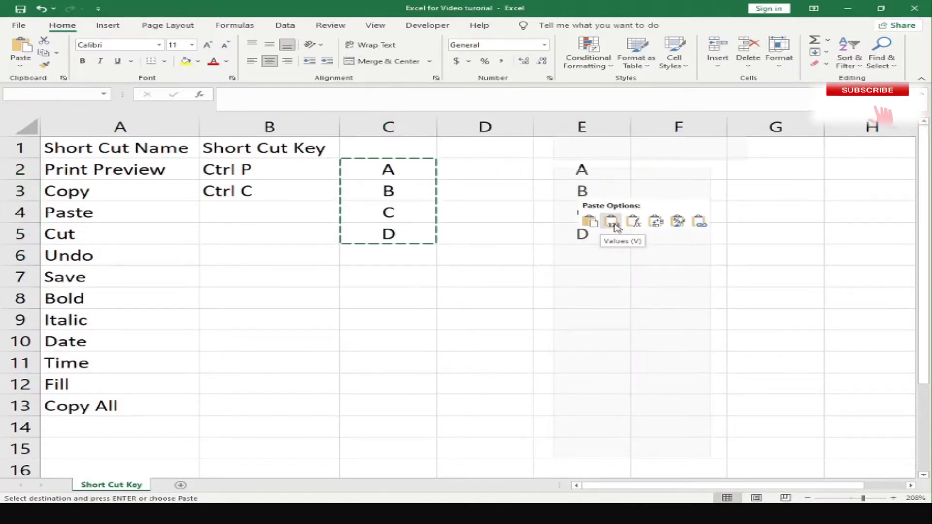
left_click(613, 222)
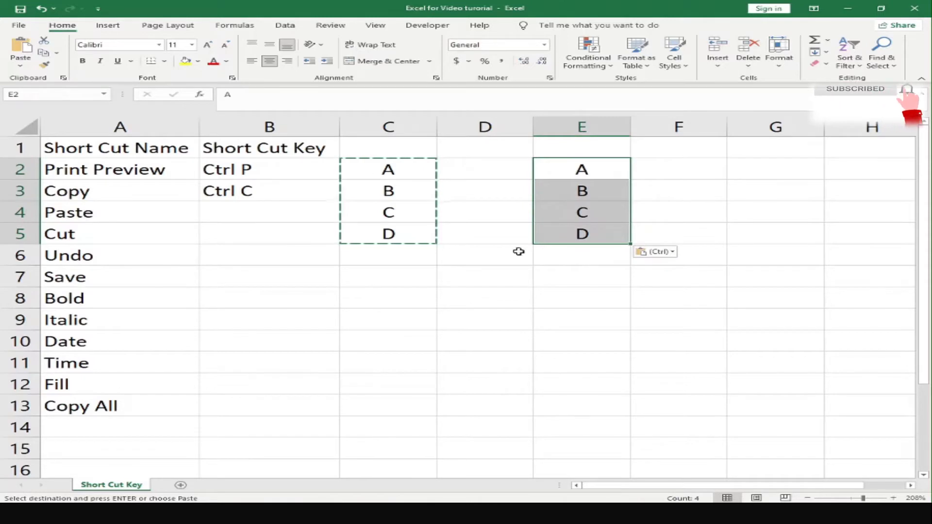
Cancel the pending copy and enter "Ctrl V" in B4 as the shortcut key for Paste
left_click(260, 207)
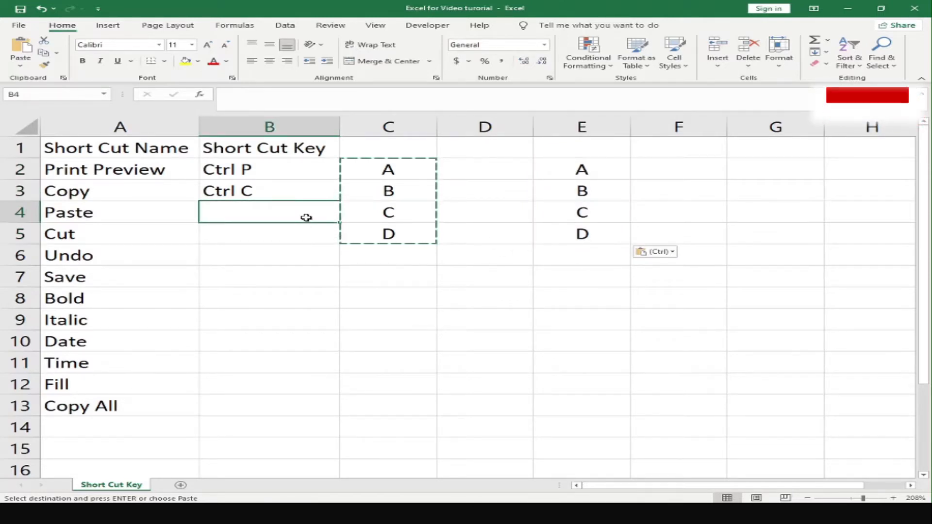
key("Escape")
type("Ctrl ")
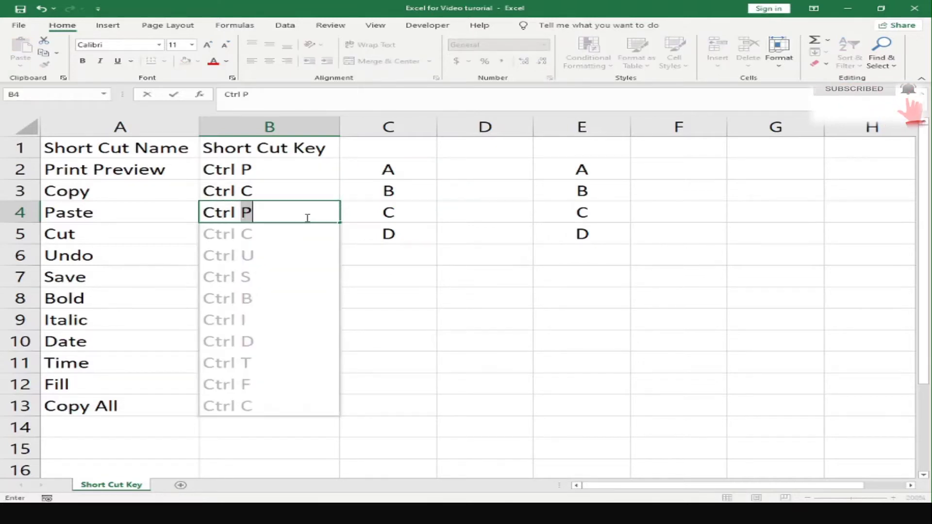
type("V")
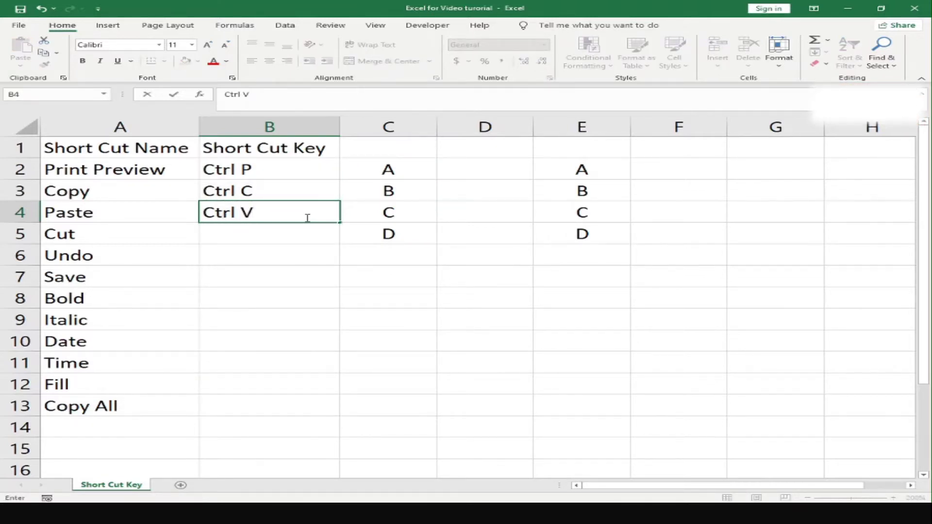
key("Return")
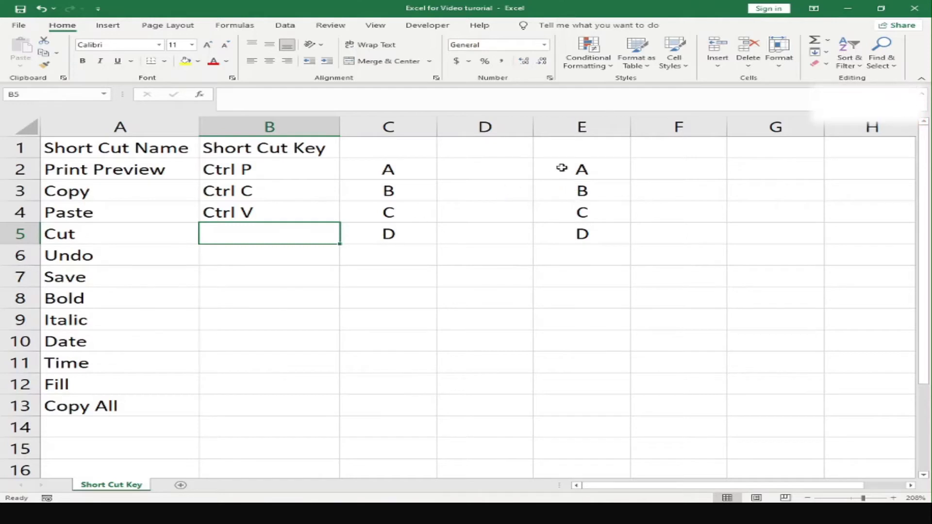
Cut the letters in E2:E5, paste them into D2:D5, and undo the move
left_click_drag(562, 168, 581, 236)
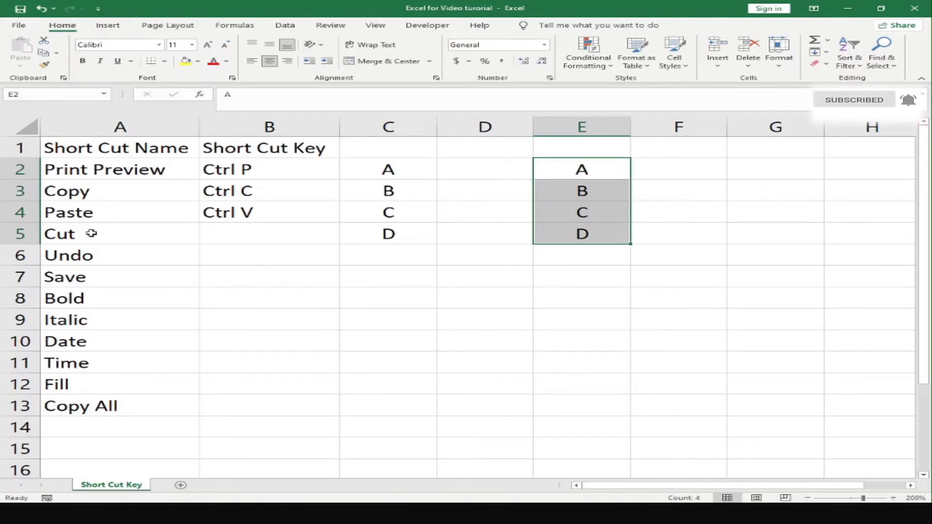
right_click(582, 169)
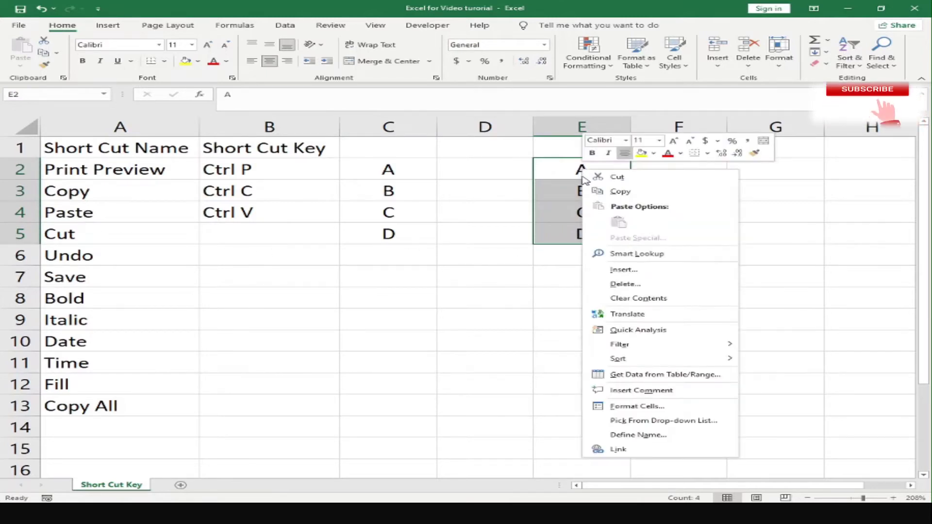
left_click(630, 178)
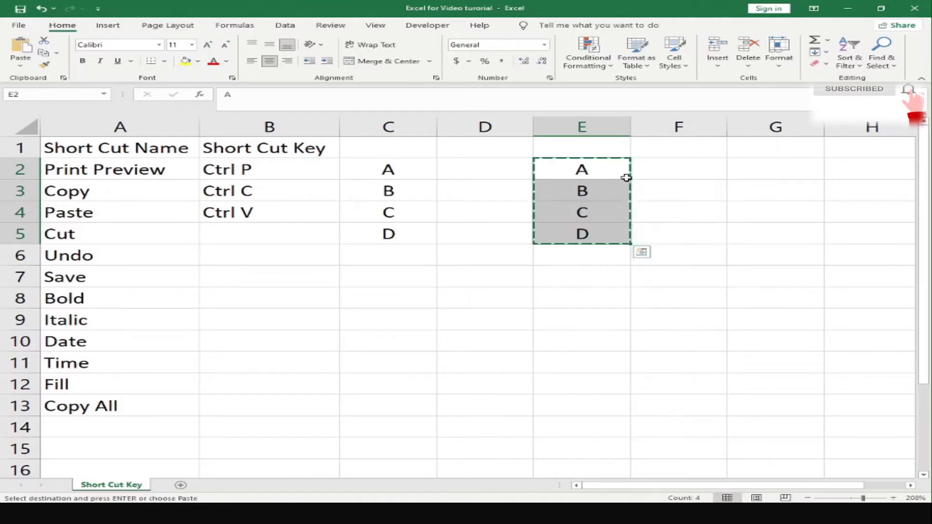
left_click(490, 170)
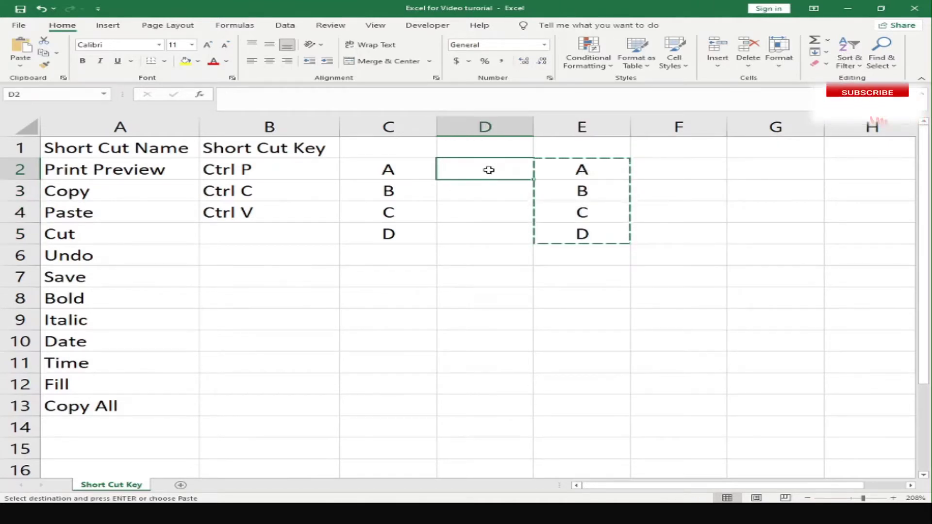
key("ctrl+v")
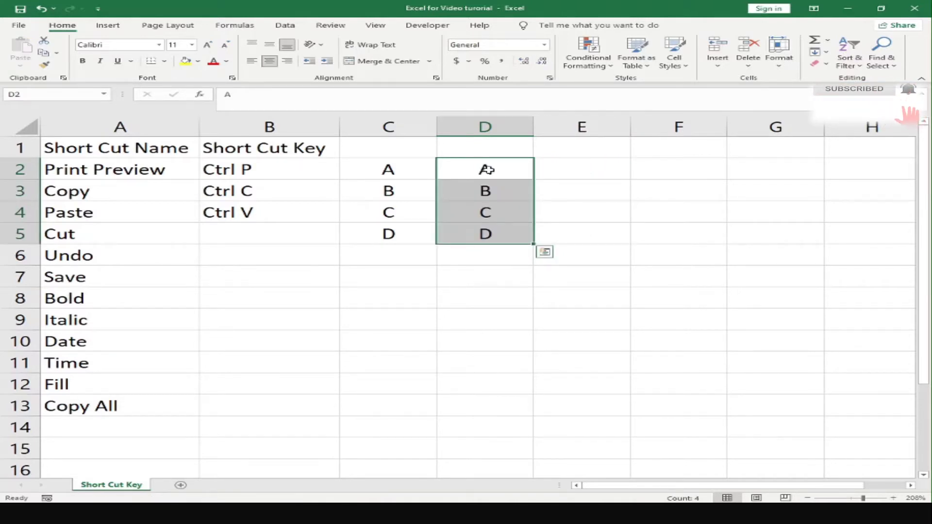
key("ctrl+z")
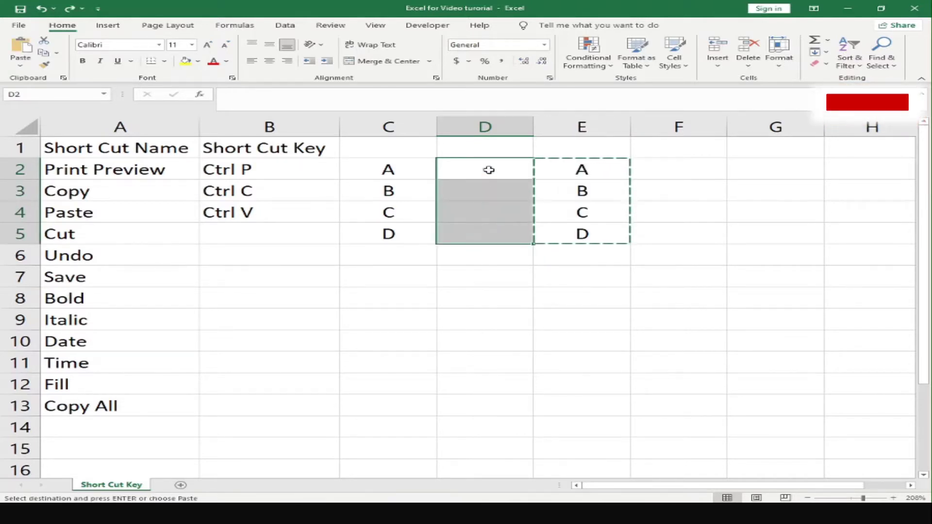
Select E2:E5 and cut it again without pasting it anywhere
left_click_drag(593, 170, 566, 227)
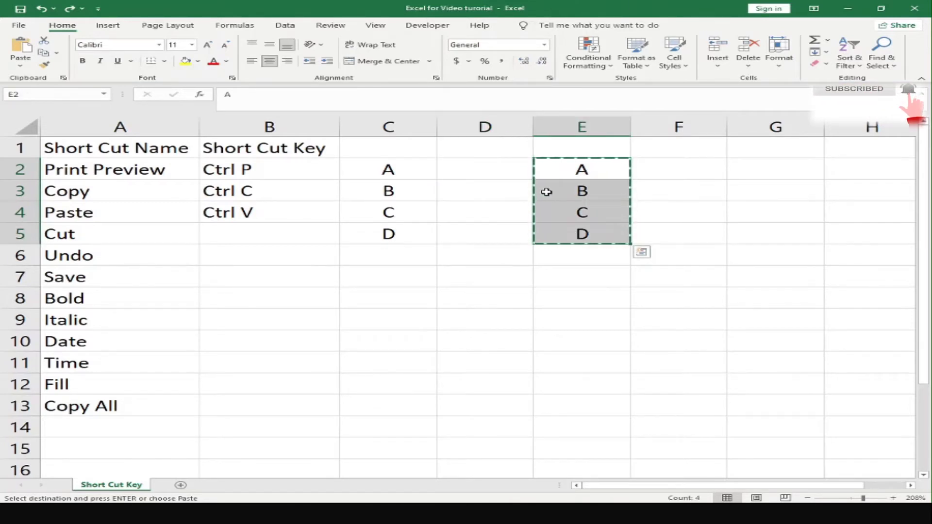
right_click(548, 191)
left_click(564, 194)
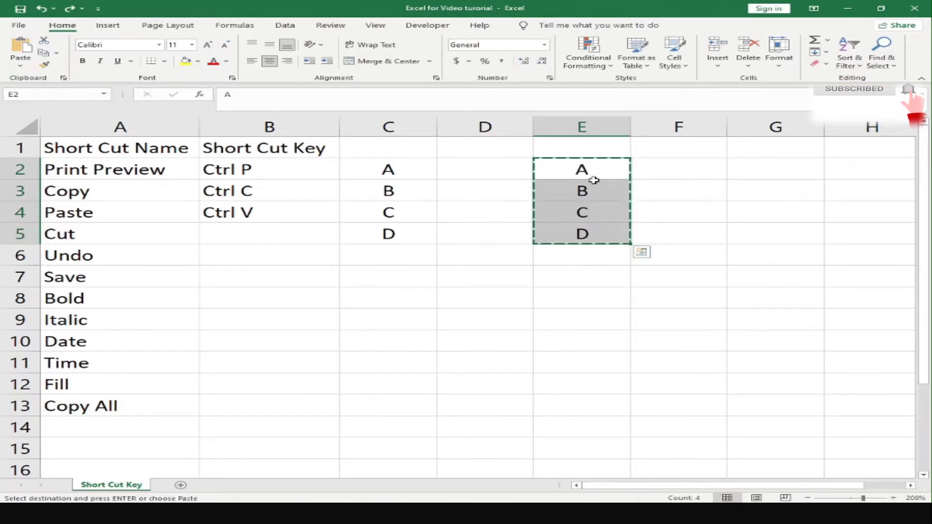
Enter "Ctrl X" in B5 as the shortcut key for Cut and reselect that cell
left_click(282, 239)
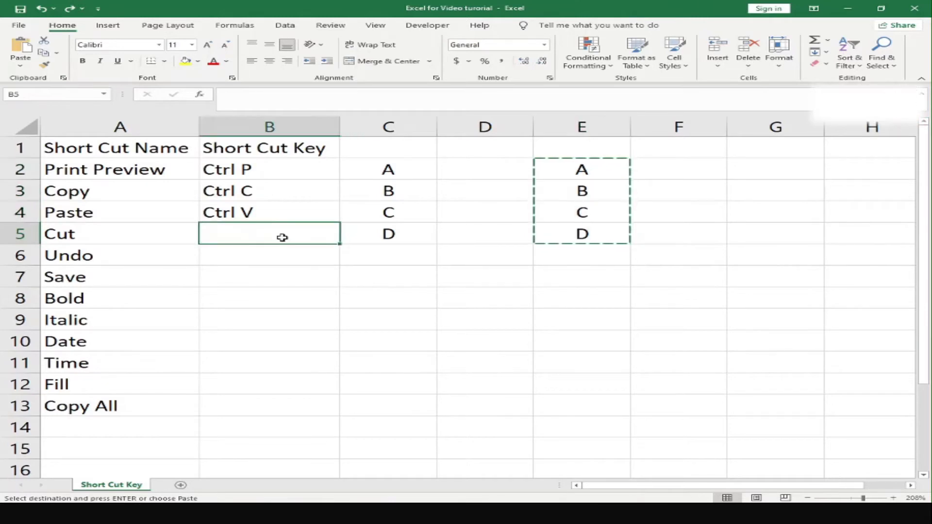
type("C")
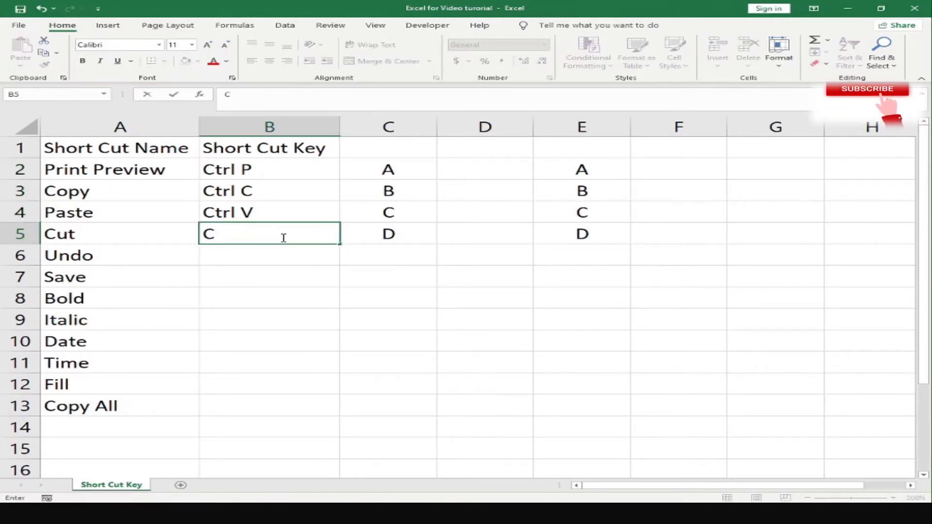
type("trl")
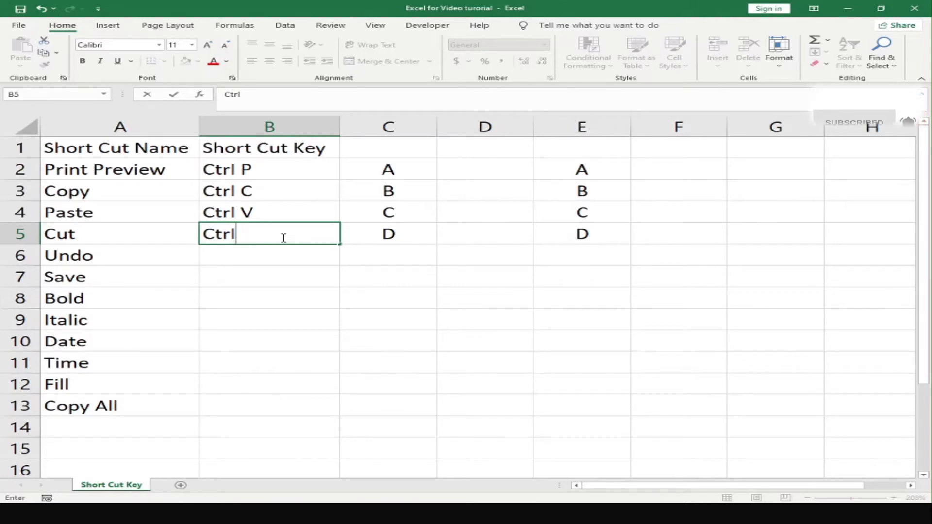
type(" X")
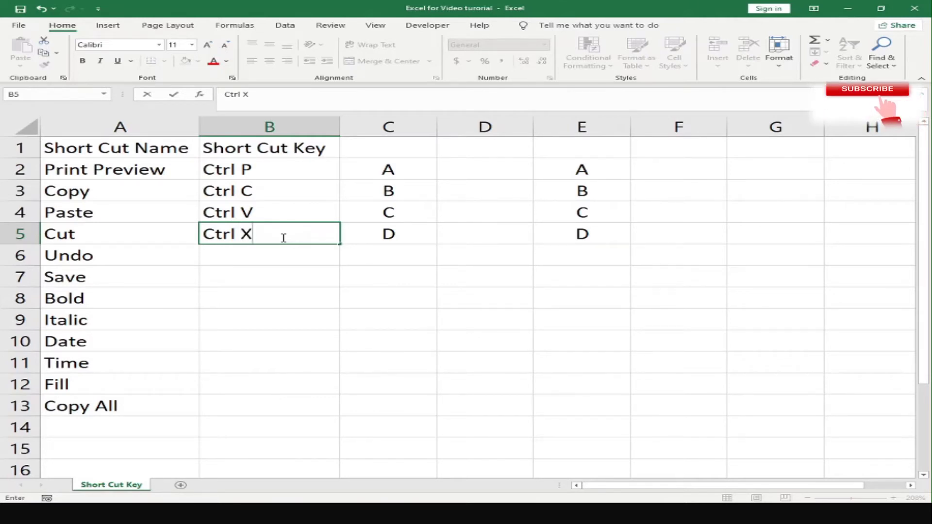
key("Return")
left_click(282, 237)
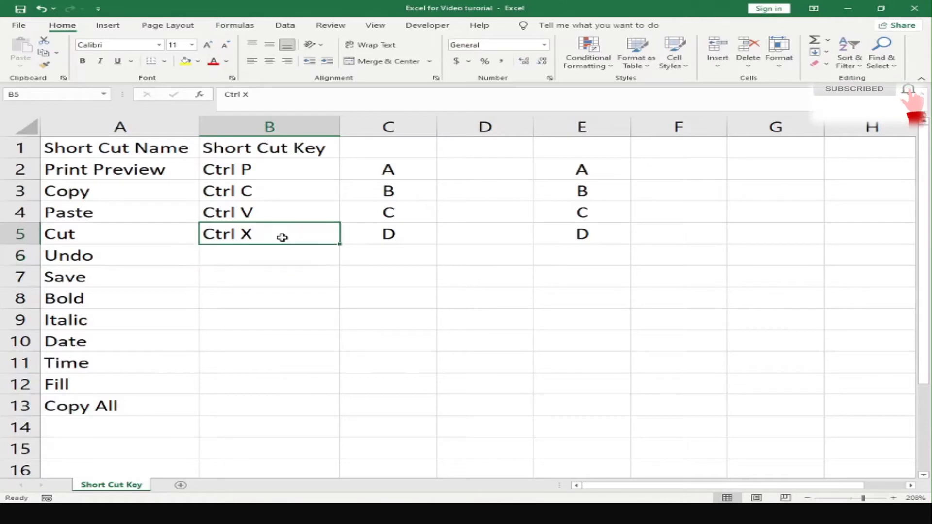
Select the letters in E2:E5, cut them, and cancel the pending cut while keeping the range selected
key("Left")
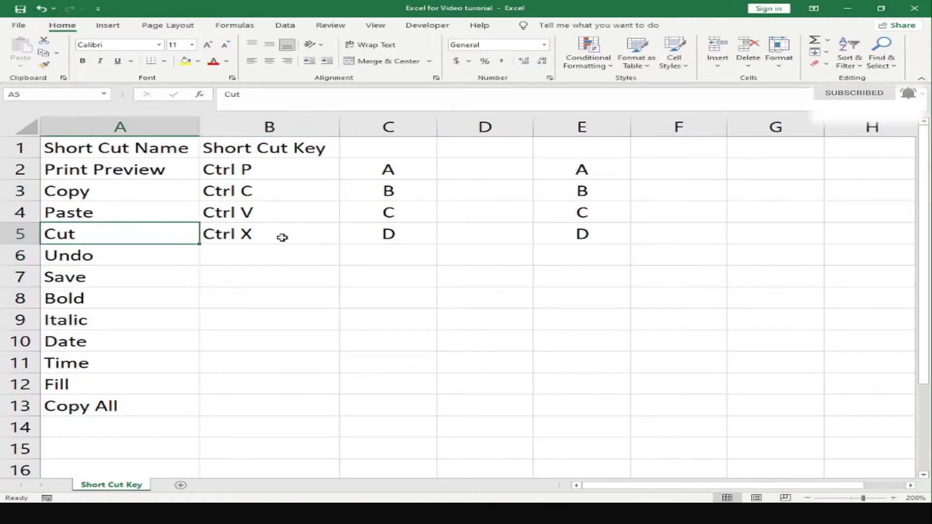
key("Right")
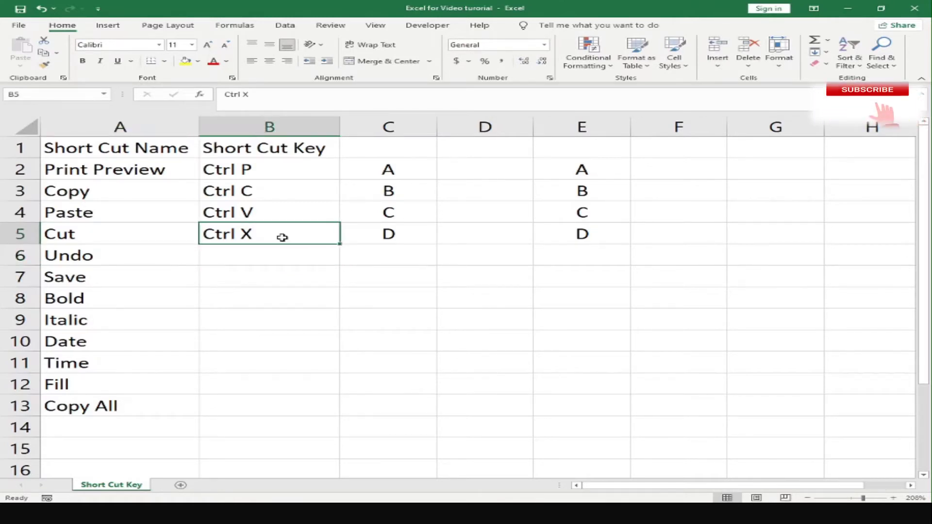
key("Right")
key("Right")
key("Right")
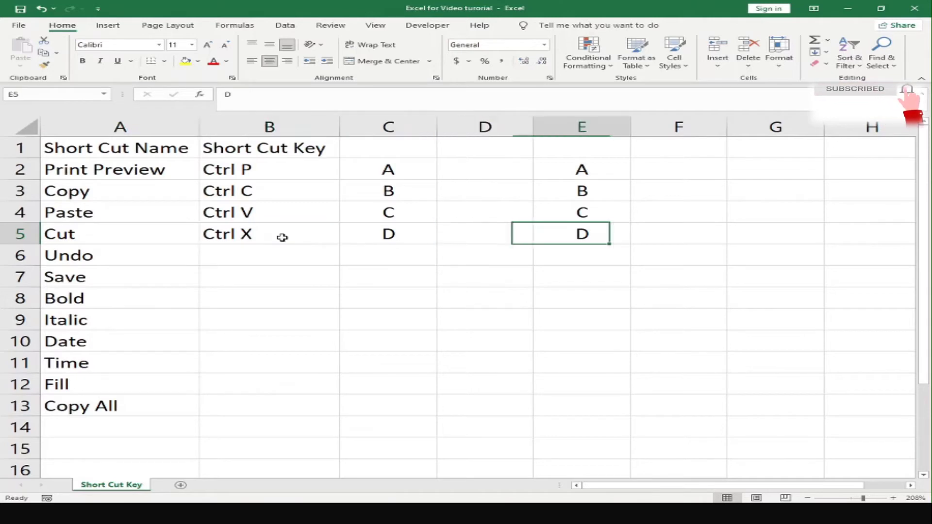
key("Up")
key("Up")
key("Up")
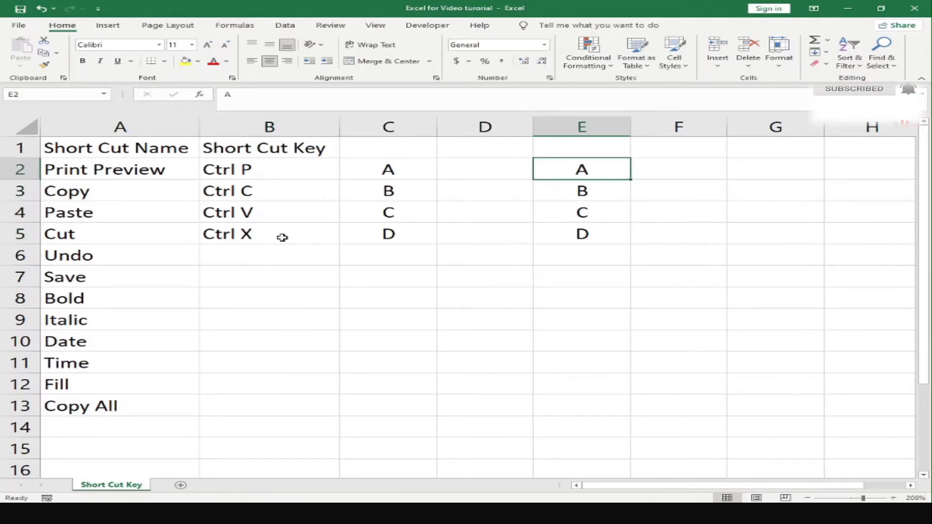
key("shift+Down")
key("shift+Down")
key("shift+Down")
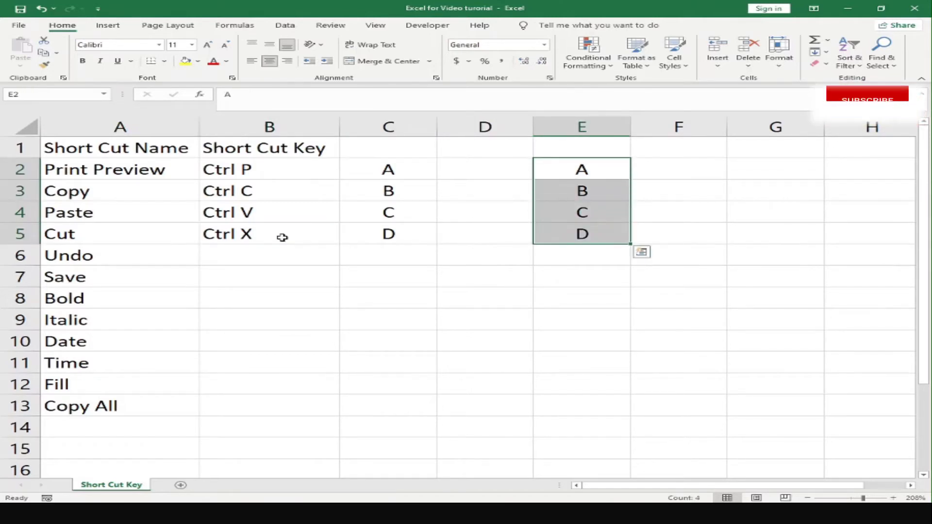
key("ctrl+c")
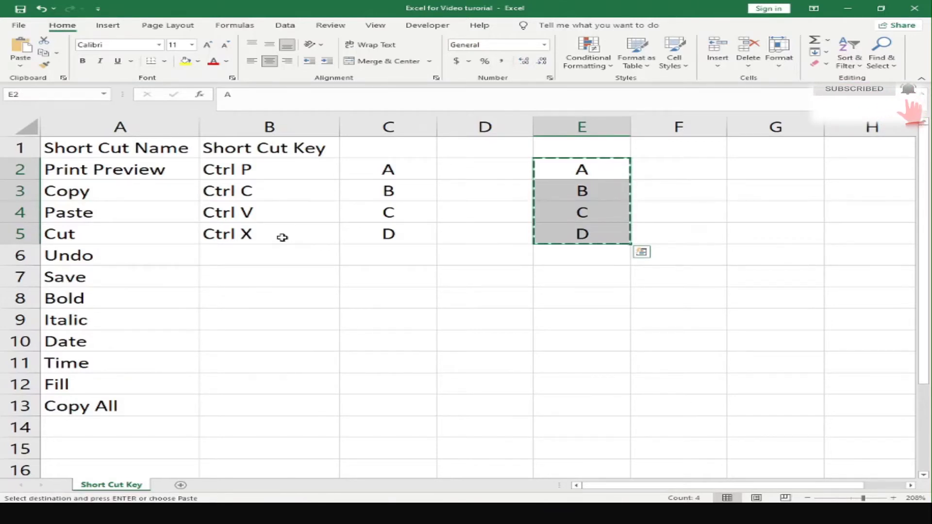
key("Escape")
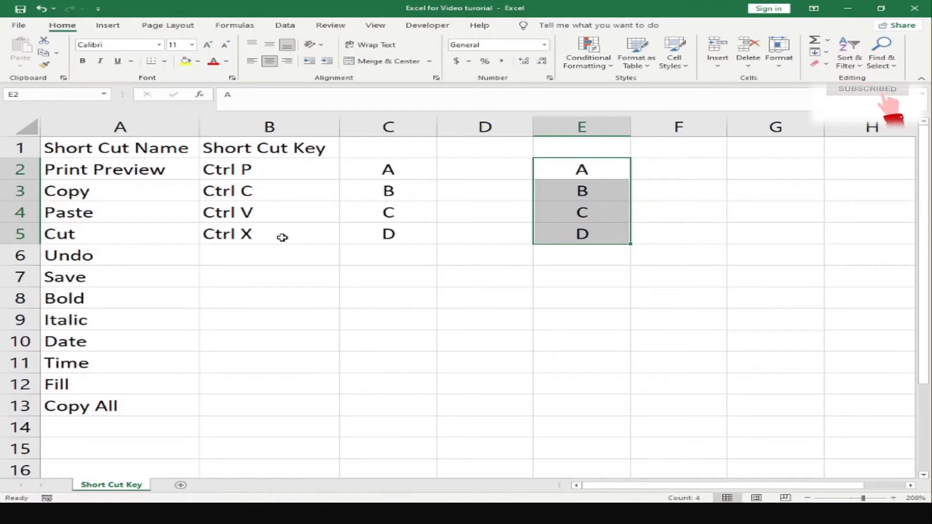
Cut the selected letters in E2:E5, paste them into D2:D5, and undo the move
key("ctrl+c")
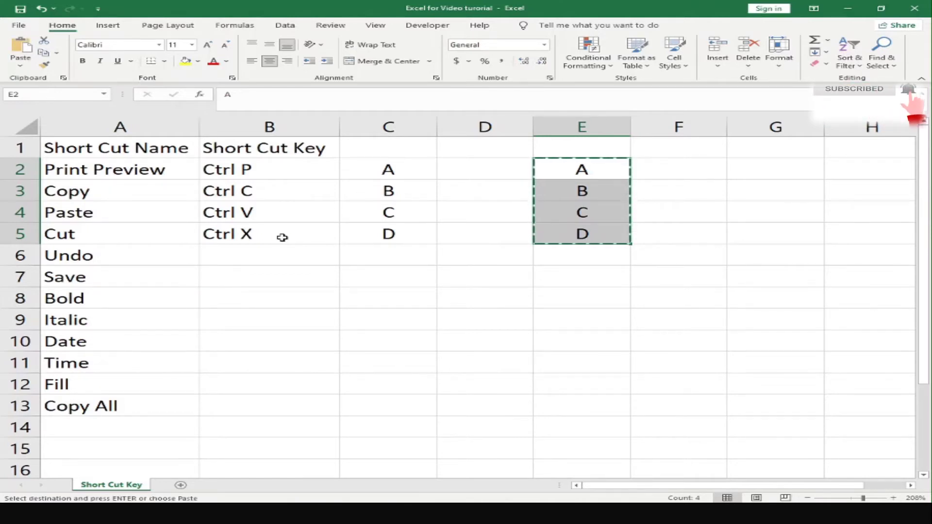
key("Left")
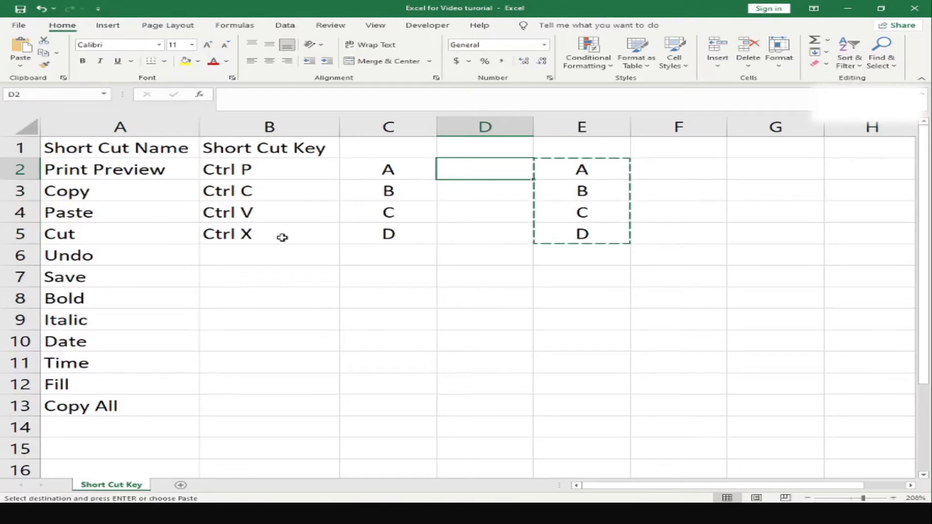
key("ctrl+v")
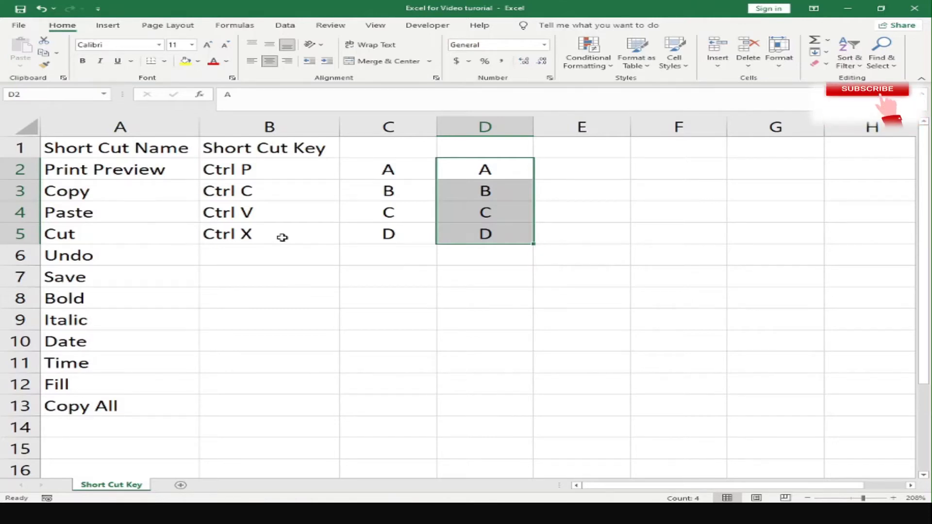
key("ctrl+q")
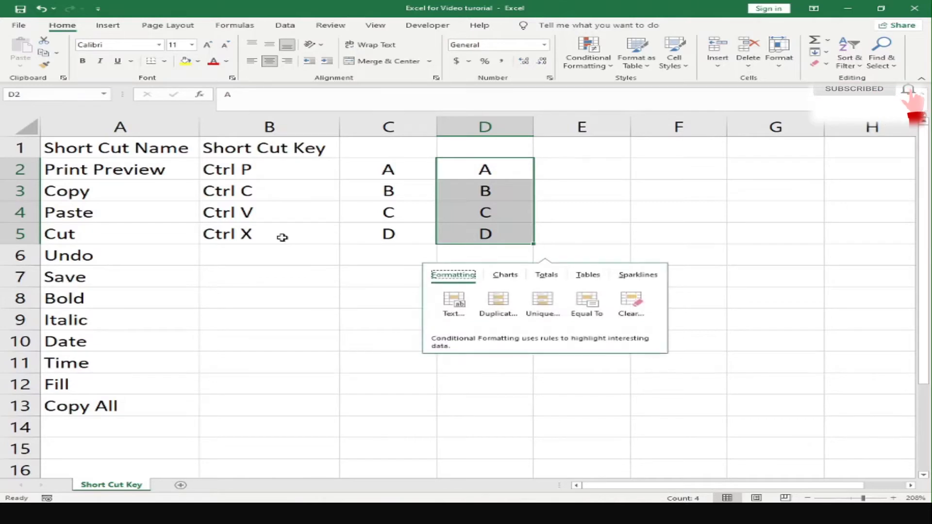
key("Escape")
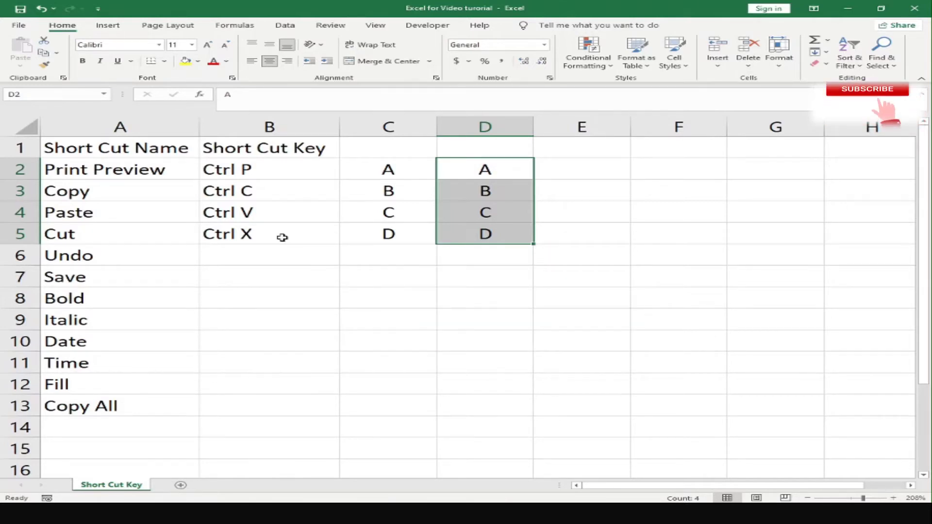
key("ctrl+z")
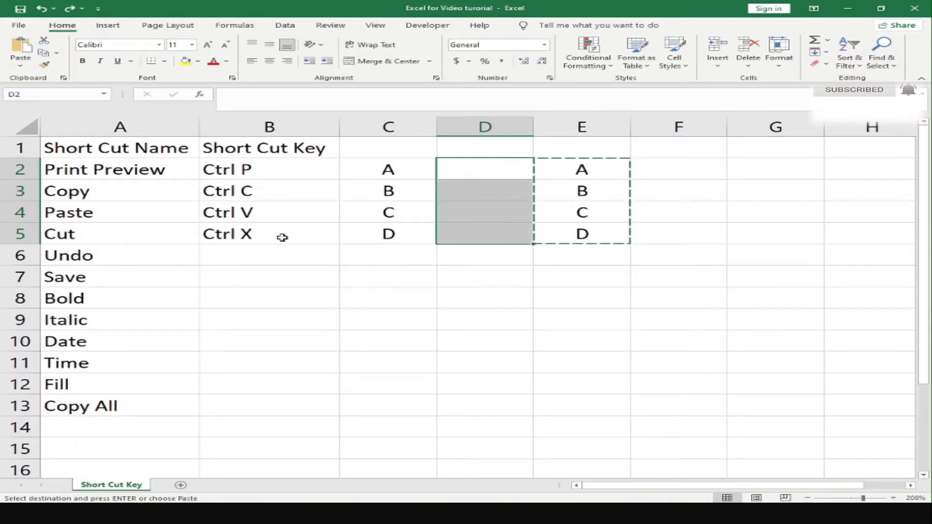
Reselect E2:E5, move its letters to D2:D5 once more, and undo that paste
left_click(576, 168)
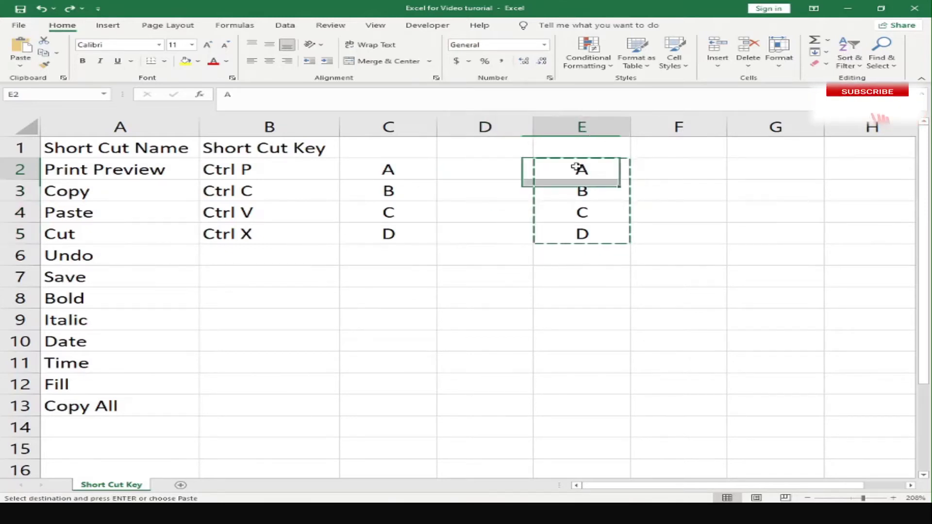
left_click_drag(576, 167, 582, 233)
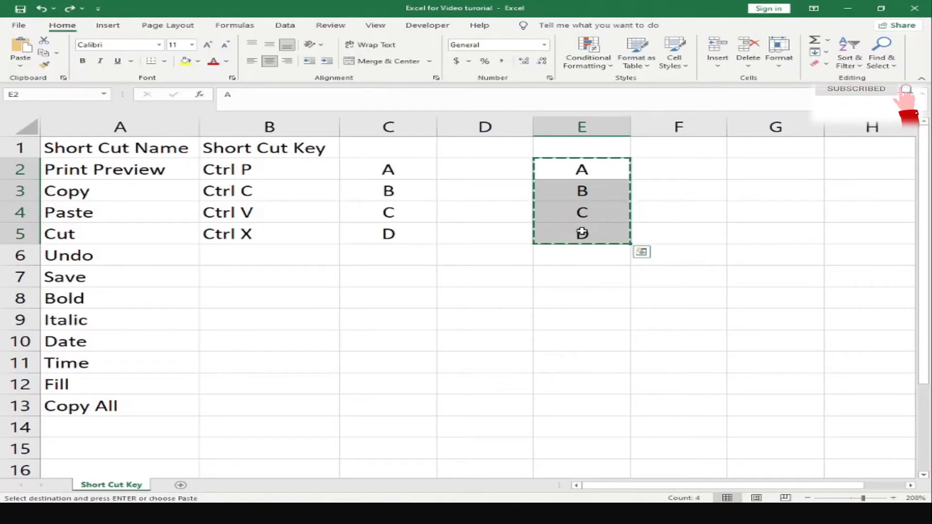
left_click(483, 169)
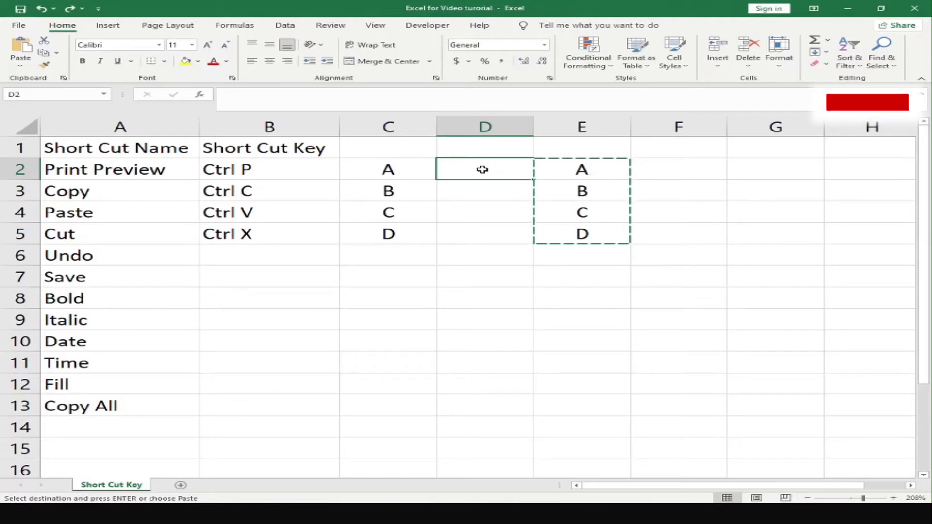
key("ctrl+v")
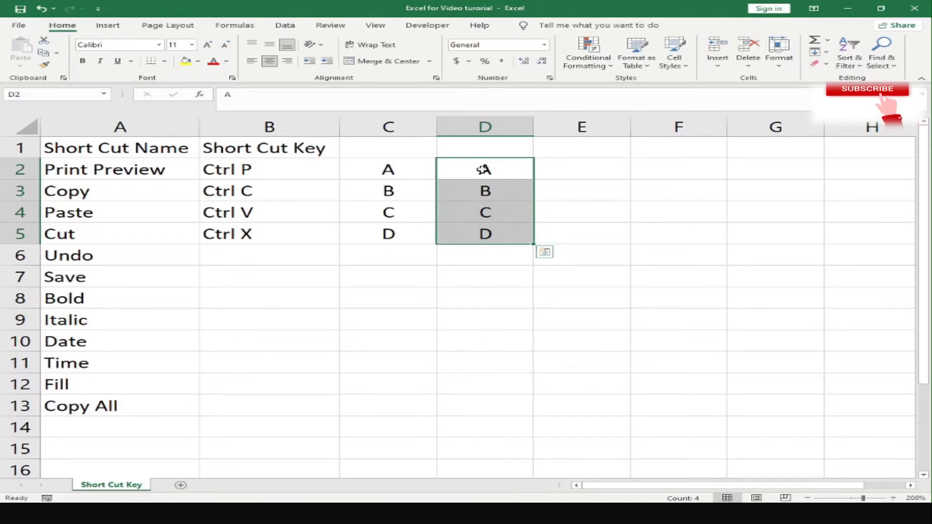
key("ctrl+z")
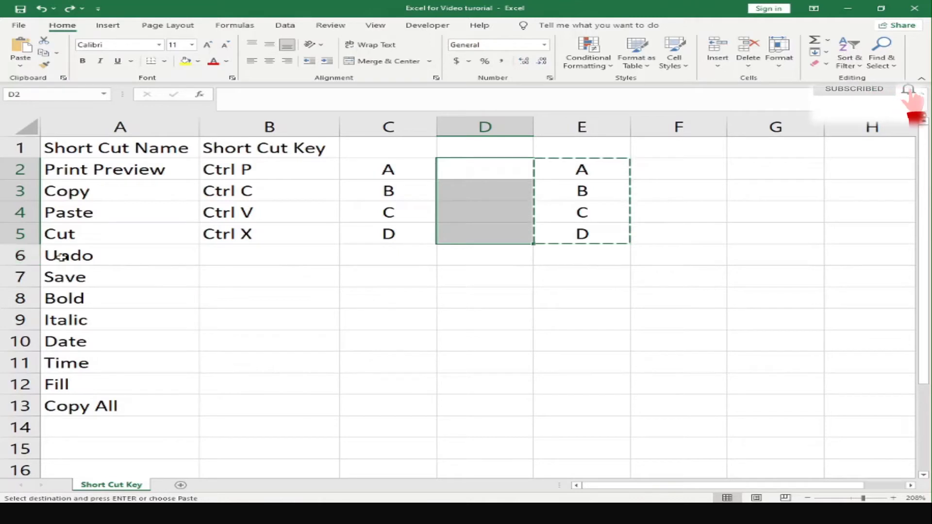
Enter "Ctrl Z" in B6 as the shortcut key for Undo
left_click(263, 251)
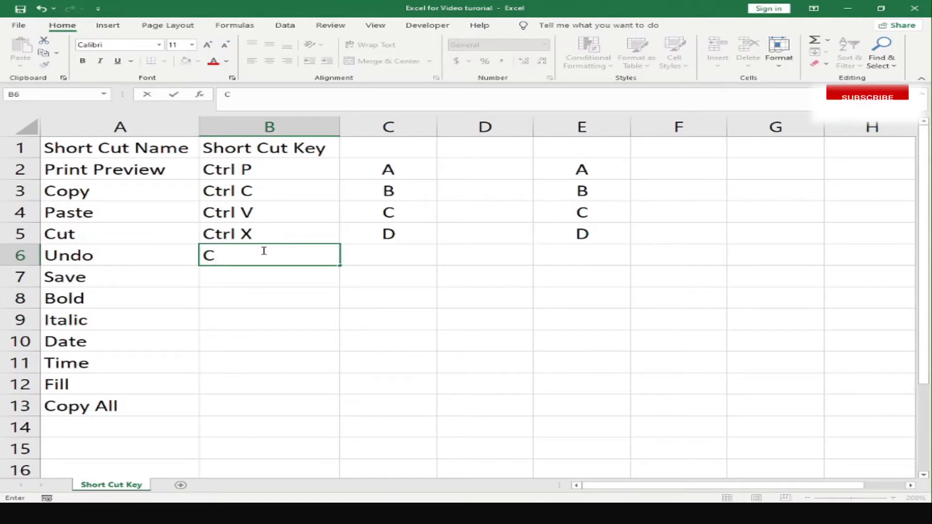
type("tr")
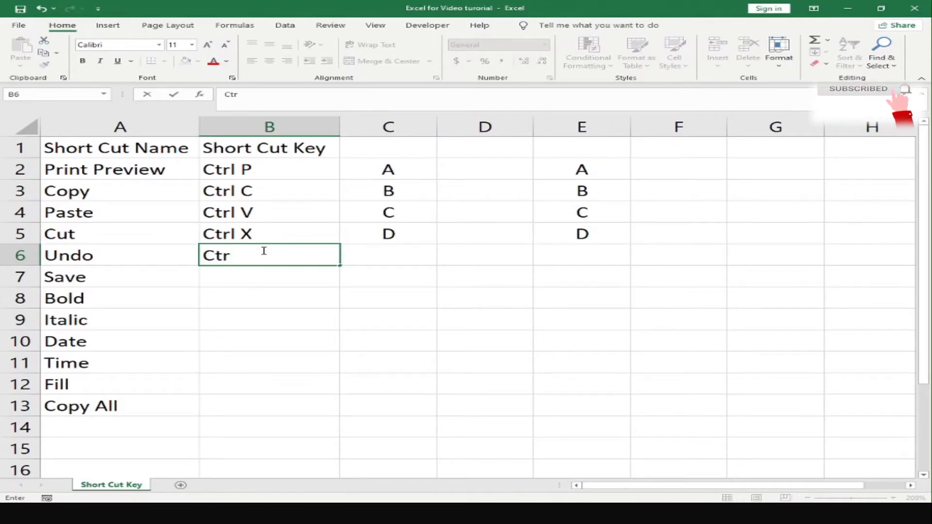
key("BackSpace")
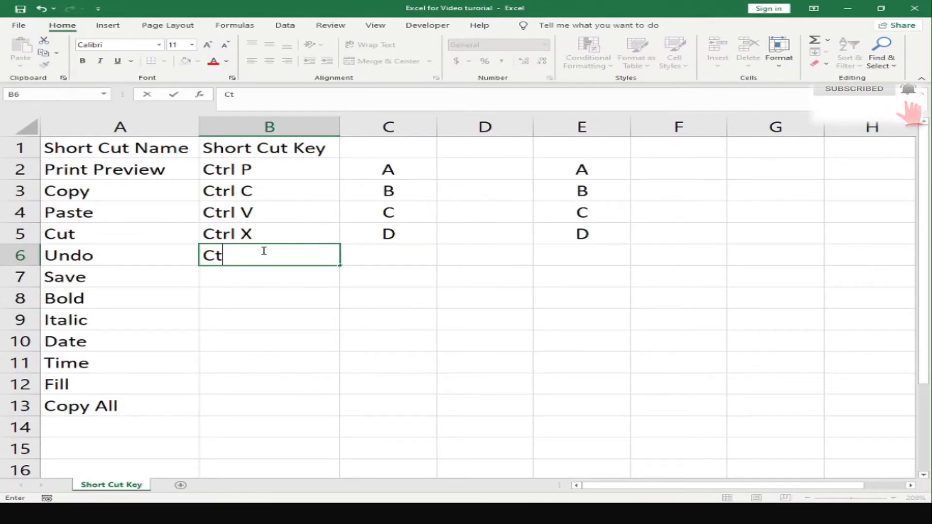
type("trl")
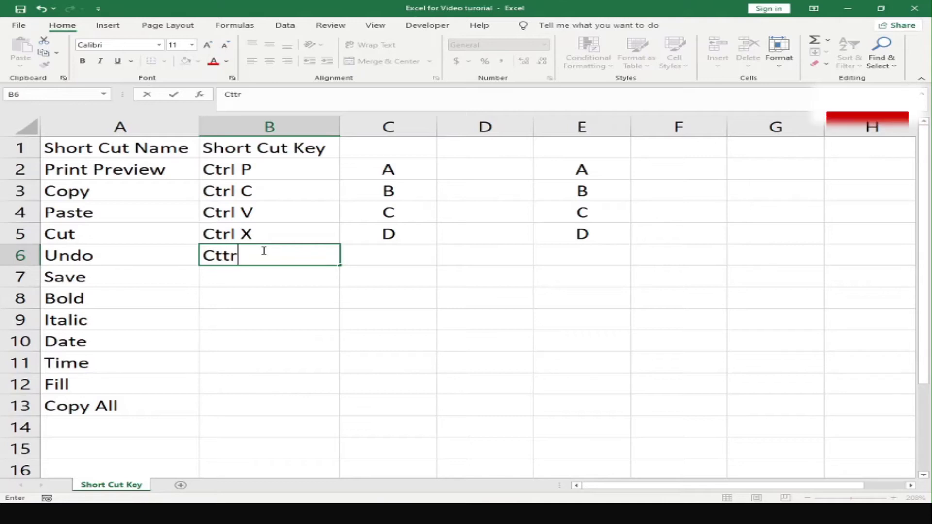
key("BackSpace")
key("BackSpace")
key("BackSpace")
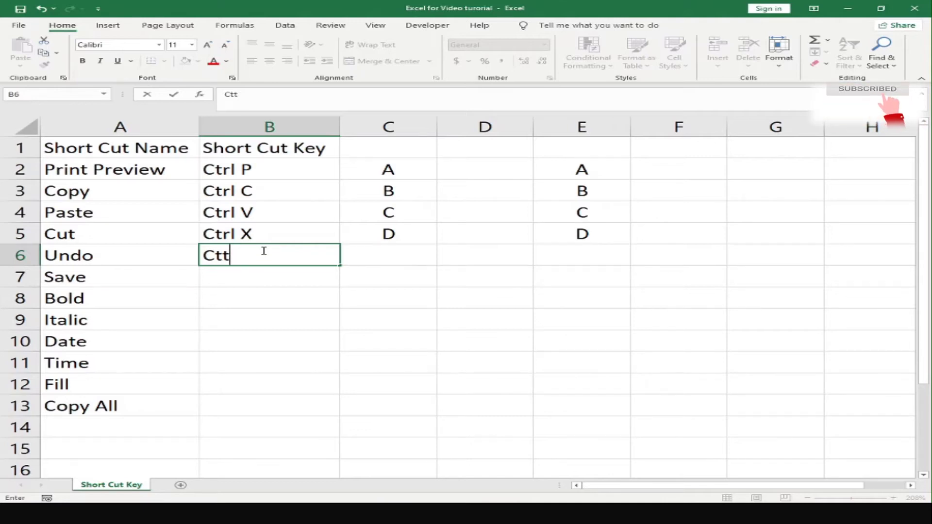
type("r")
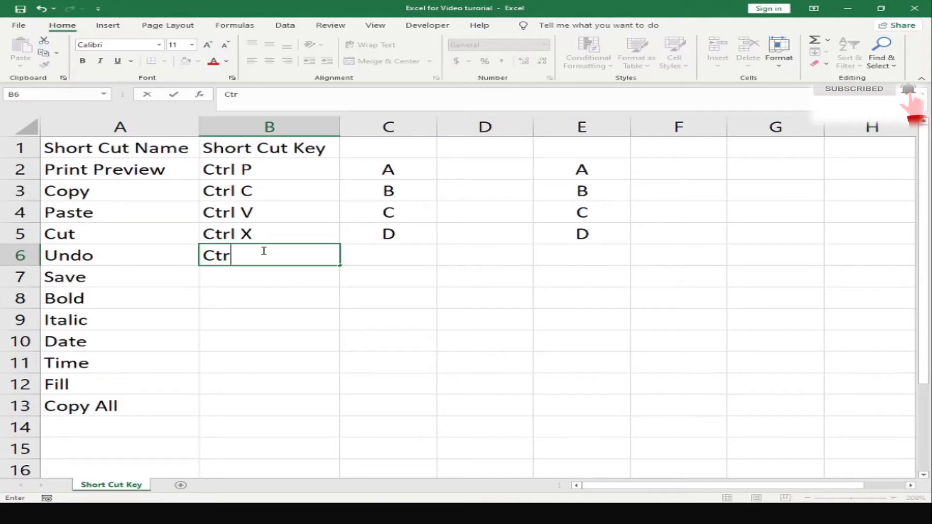
type("l Z")
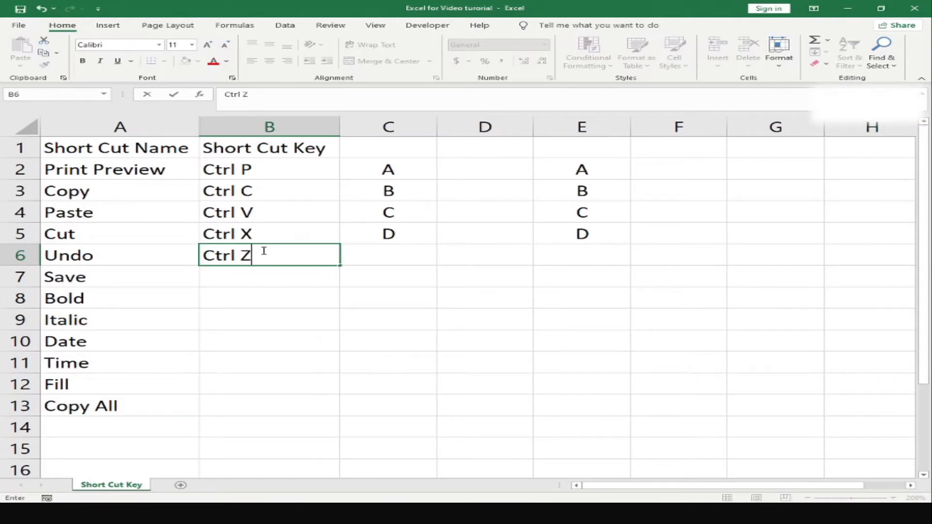
left_click(350, 259)
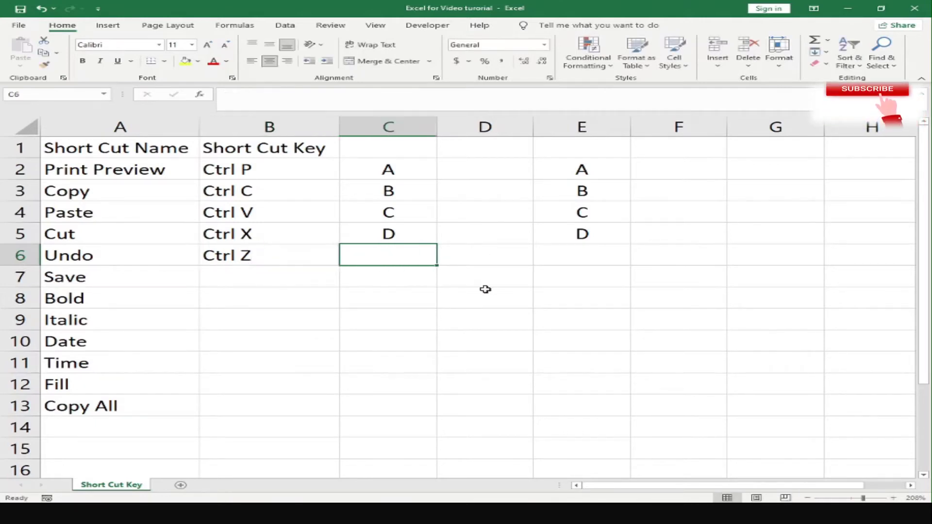
Copy the letters in E2:E5 to D2:D5, and undo both the paste and the preceding entry in B6
left_click(581, 169)
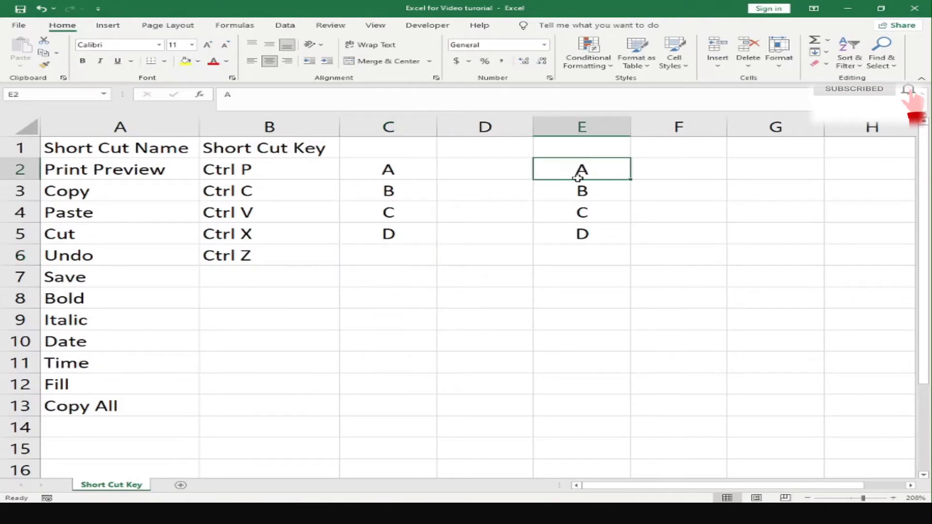
left_click_drag(579, 178, 577, 232)
key("ctrl+c")
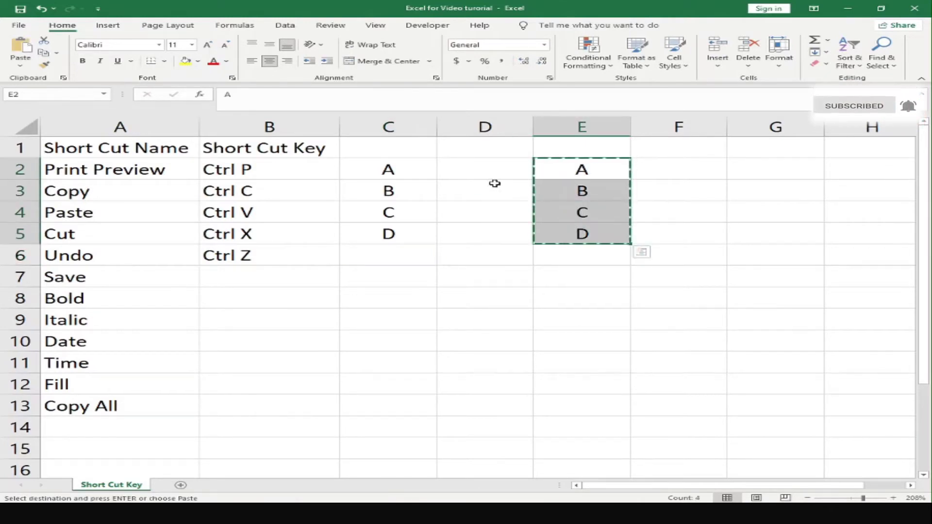
left_click(472, 168)
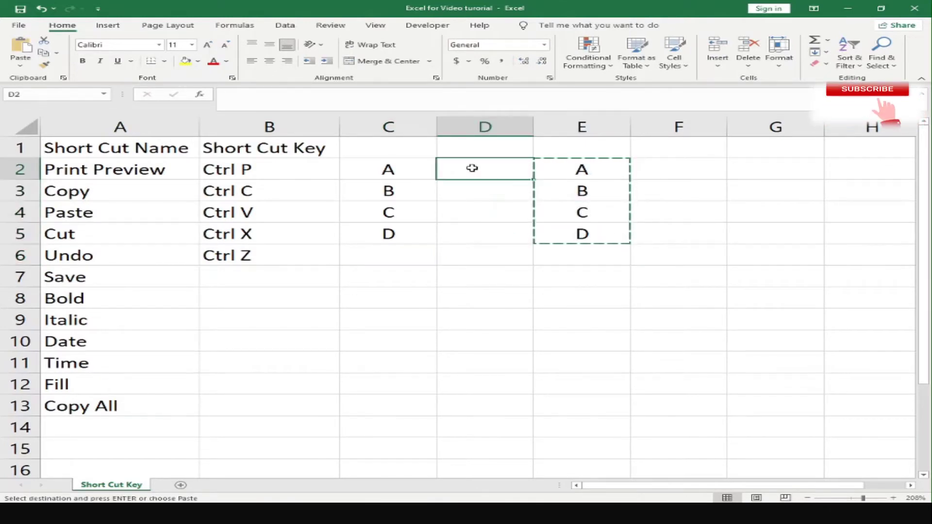
key("Return")
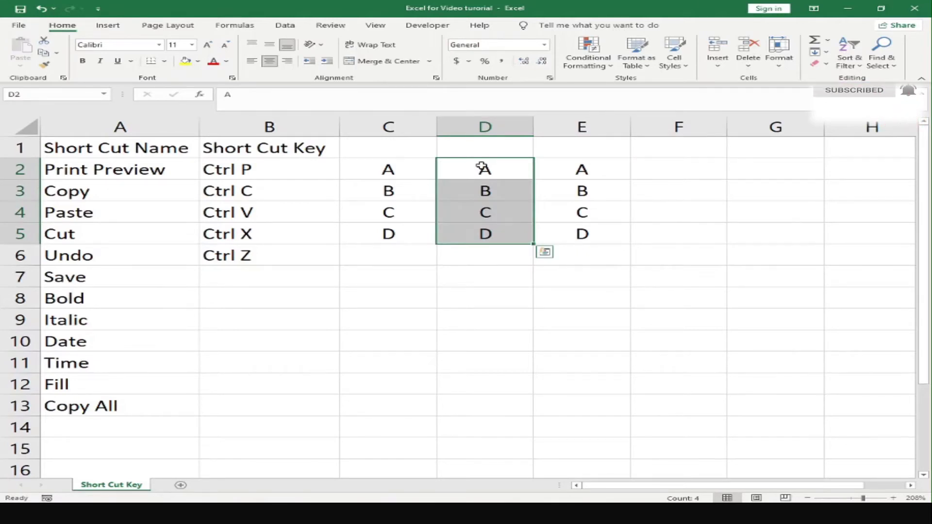
key("ctrl+z")
key("ctrl+z")
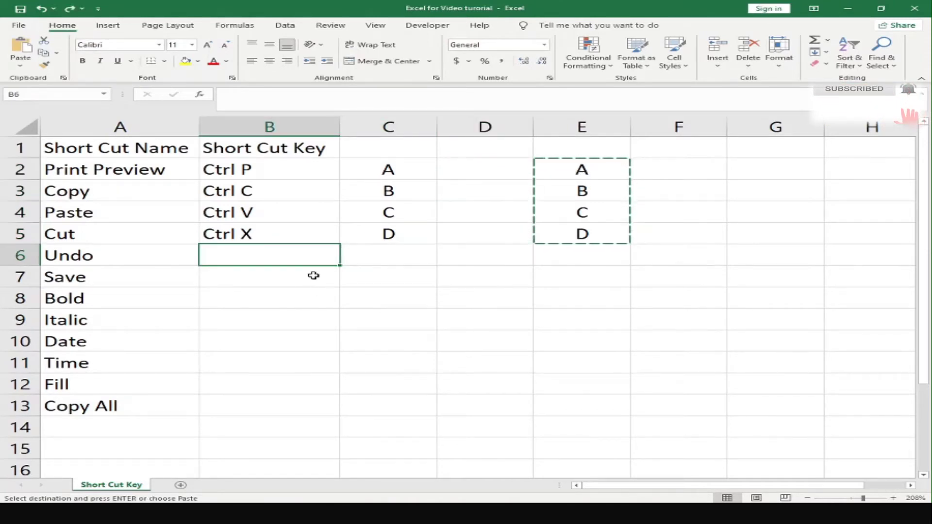
Re-enter "Ctrl Z" in B6 beside Undo and commit the entry
type("C")
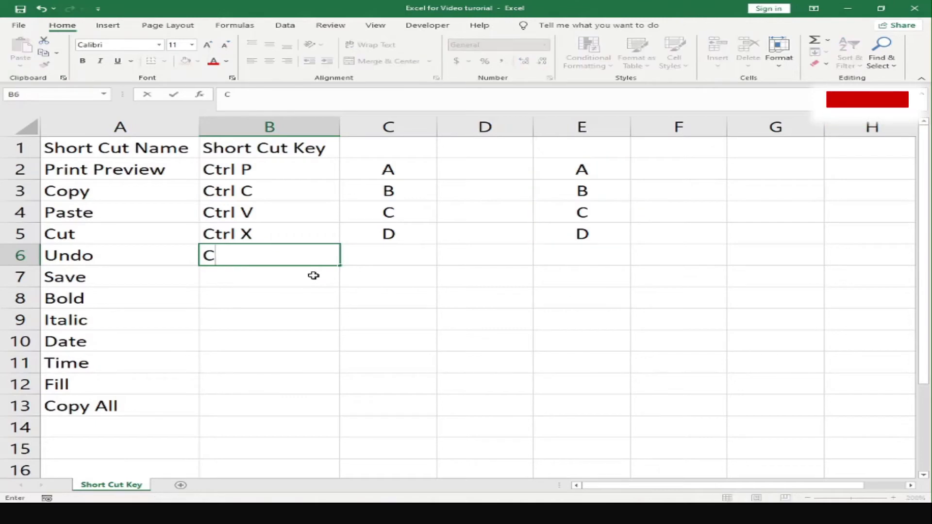
type("trl Z")
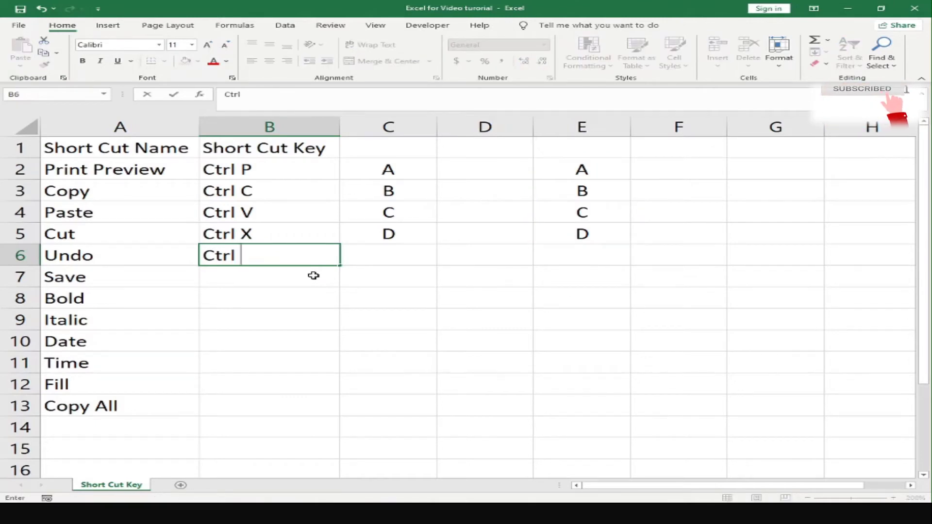
left_click(329, 291)
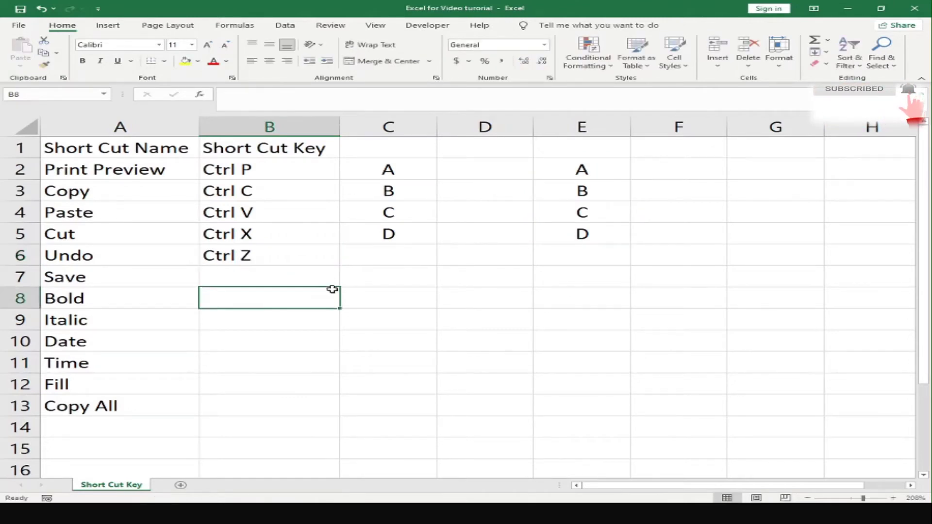
Move the letters in E2:E5 to D2:D5 again, and undo the move
left_click_drag(582, 169, 574, 231)
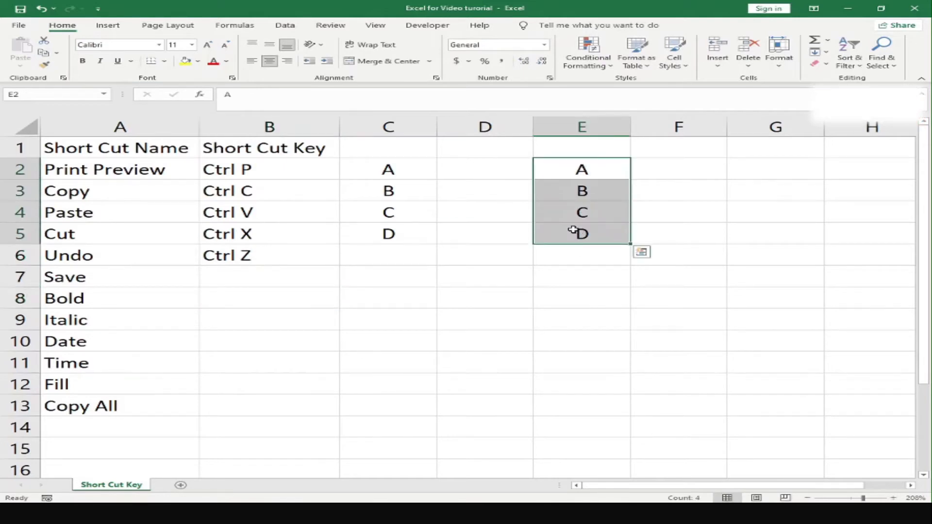
key("ctrl+c")
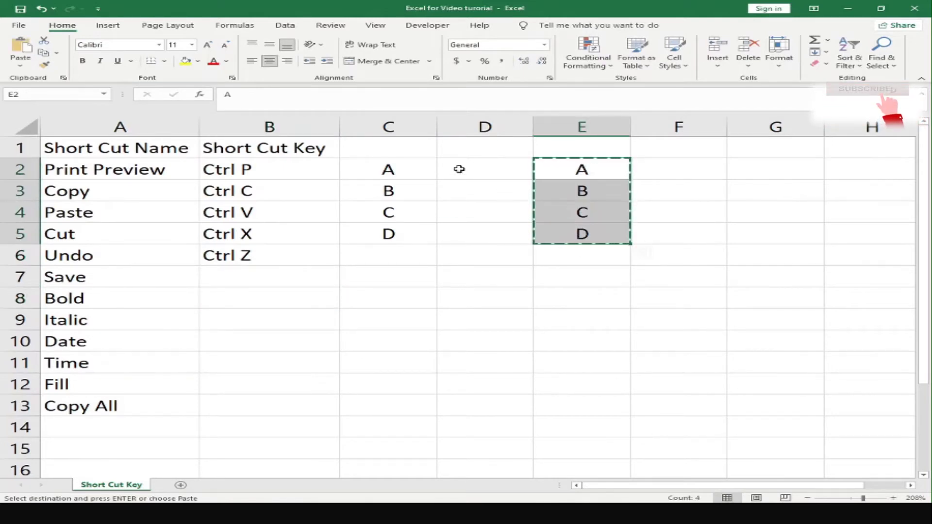
left_click(459, 169)
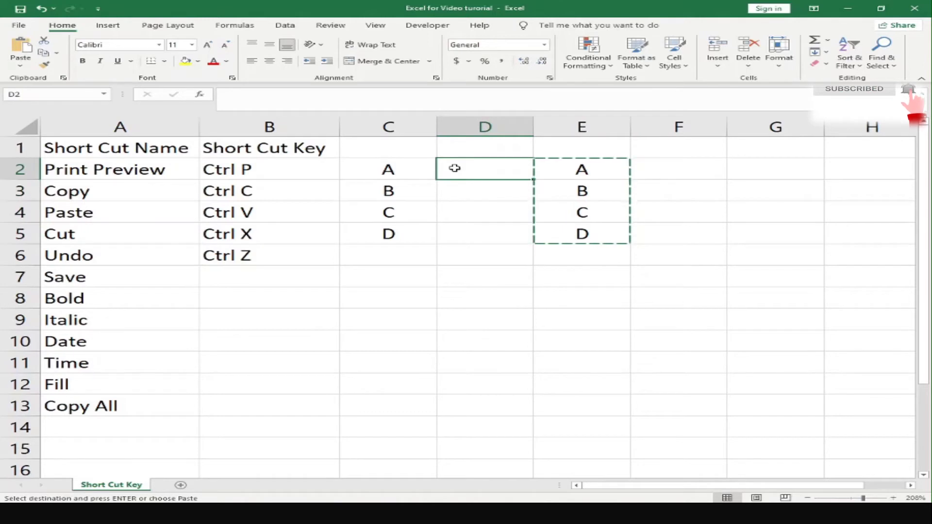
key("ctrl+v")
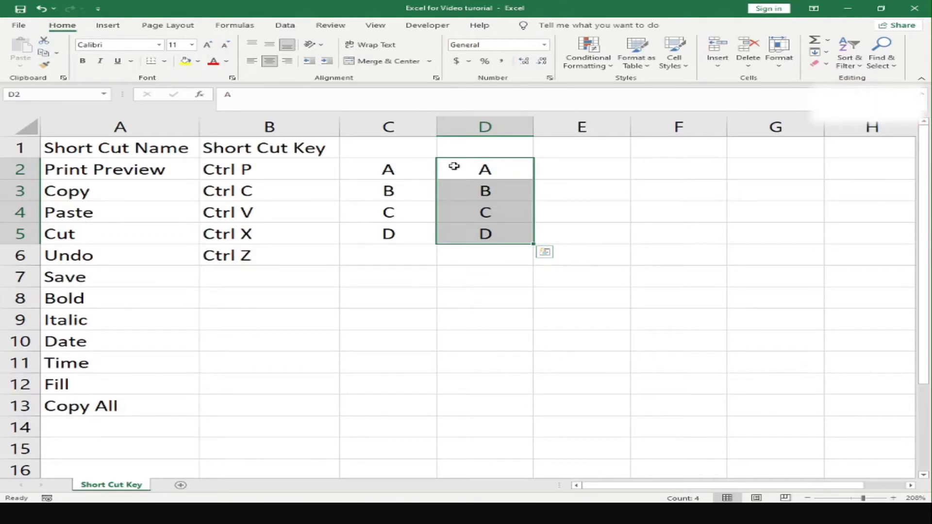
key("ctrl+z")
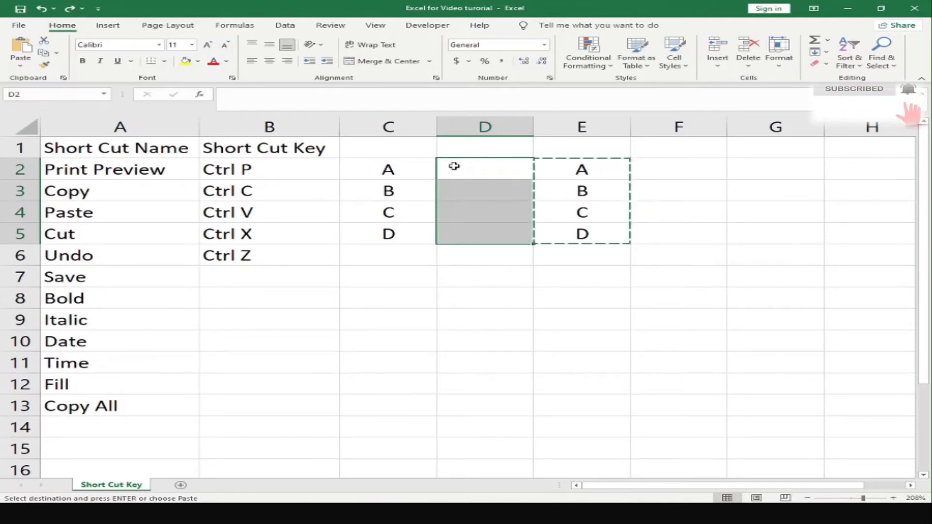
Move the letters from E2:E5 to D2:D5 and save the workbook
left_click(282, 276)
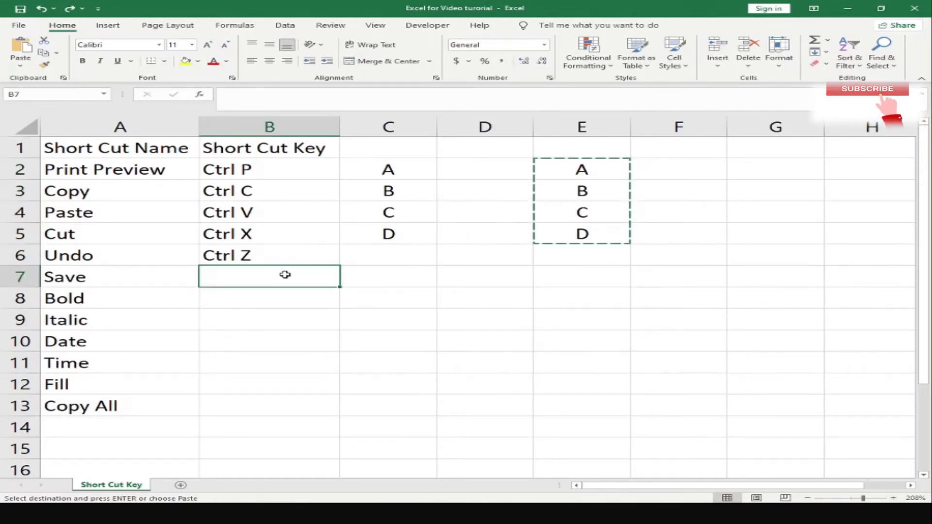
left_click_drag(574, 175, 586, 233)
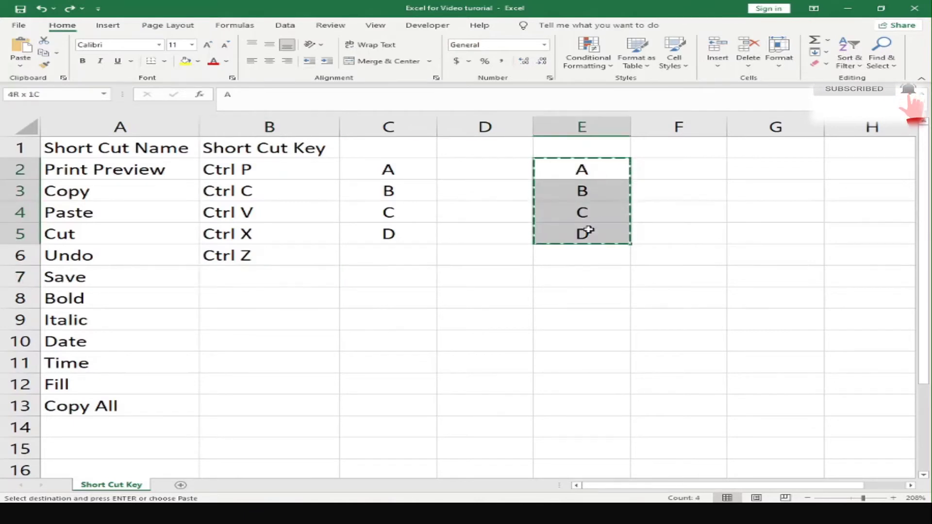
left_click(482, 170)
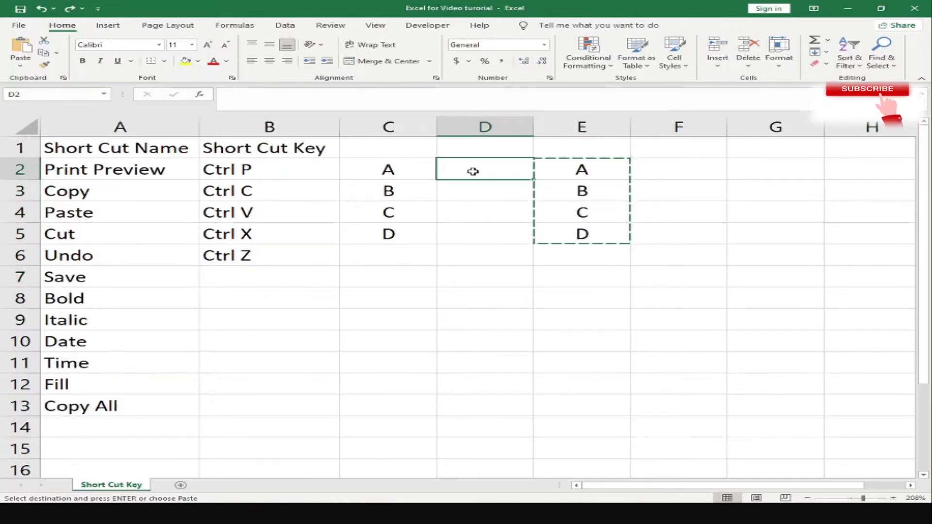
key("ctrl+v")
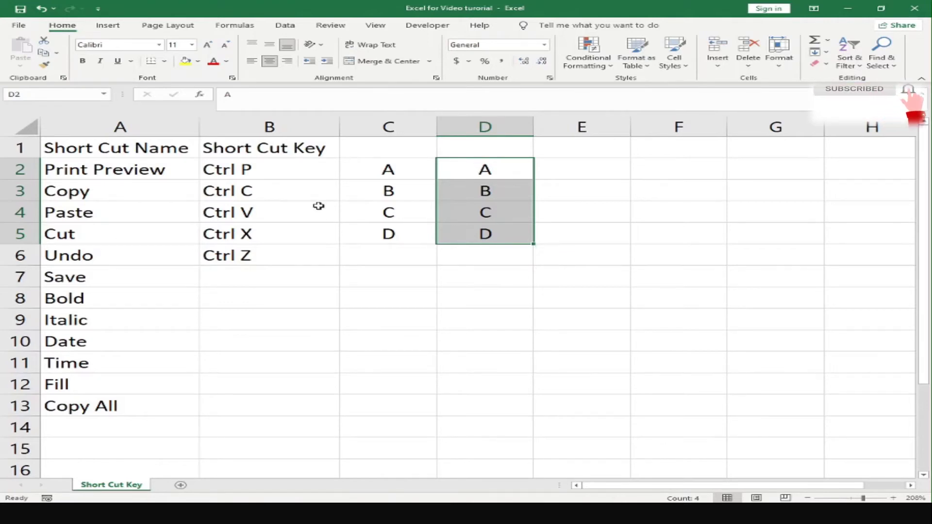
left_click(21, 9)
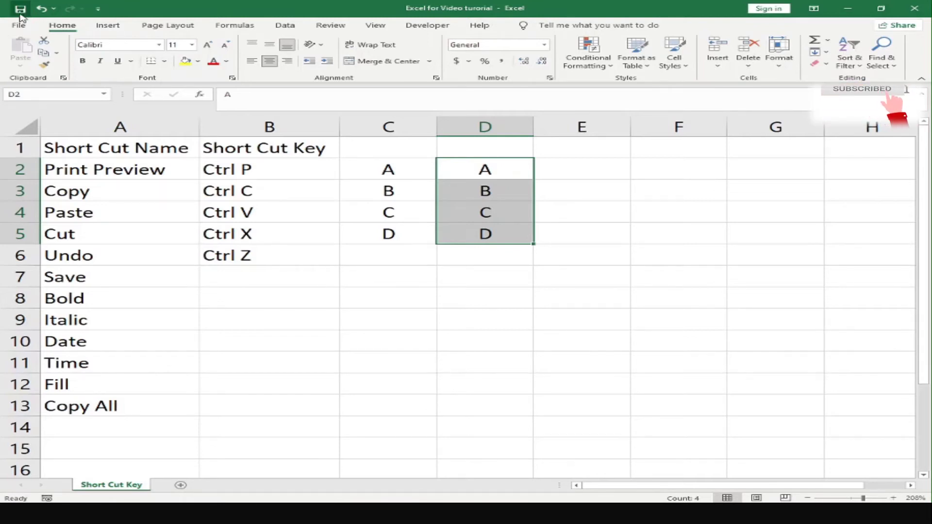
Move the letters from D2:D5 back to E2:E5 and save the workbook again
key("ctrl+v")
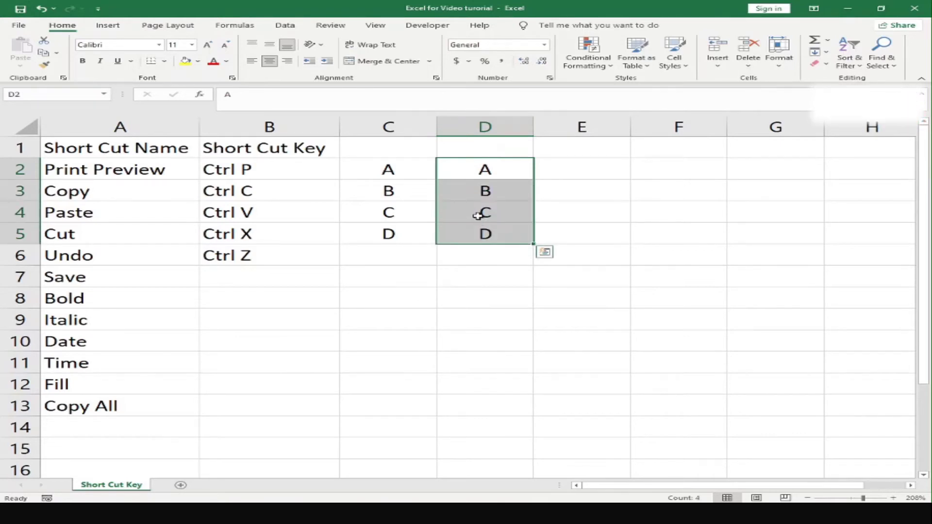
key("ctrl+c")
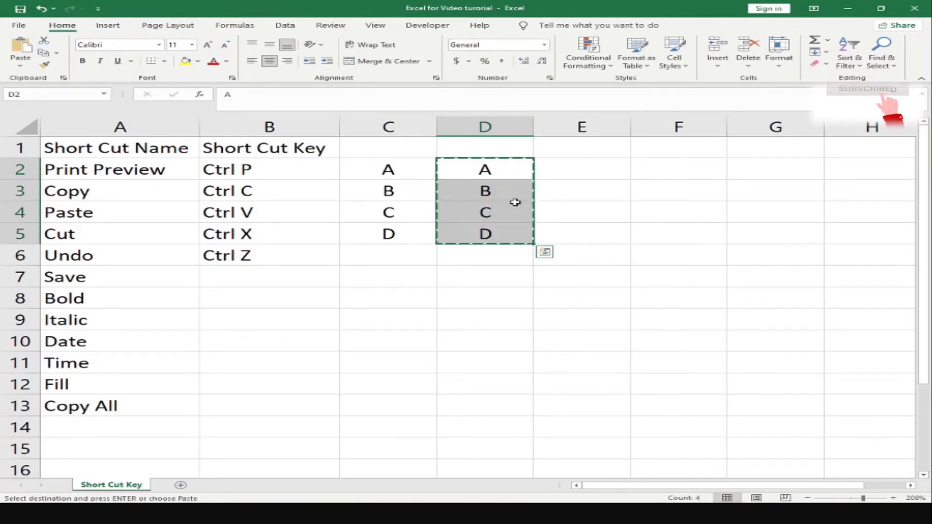
left_click(580, 166)
key("ctrl+v")
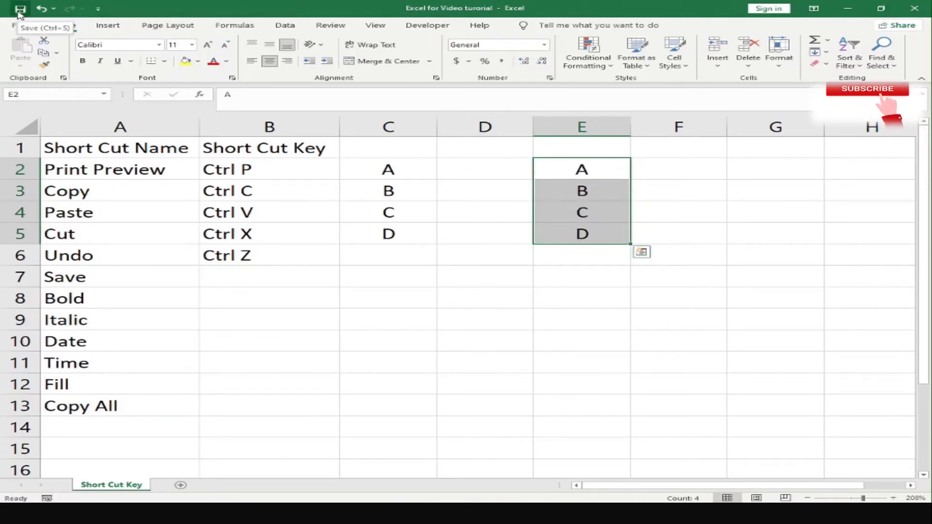
left_click(19, 12)
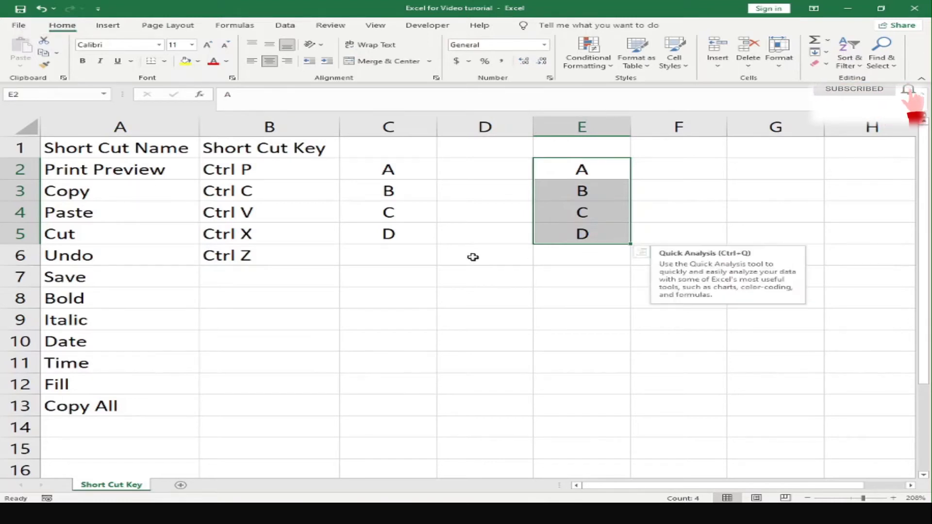
Enter "Ctrl S" in B7 as the shortcut key for Save
left_click(289, 279)
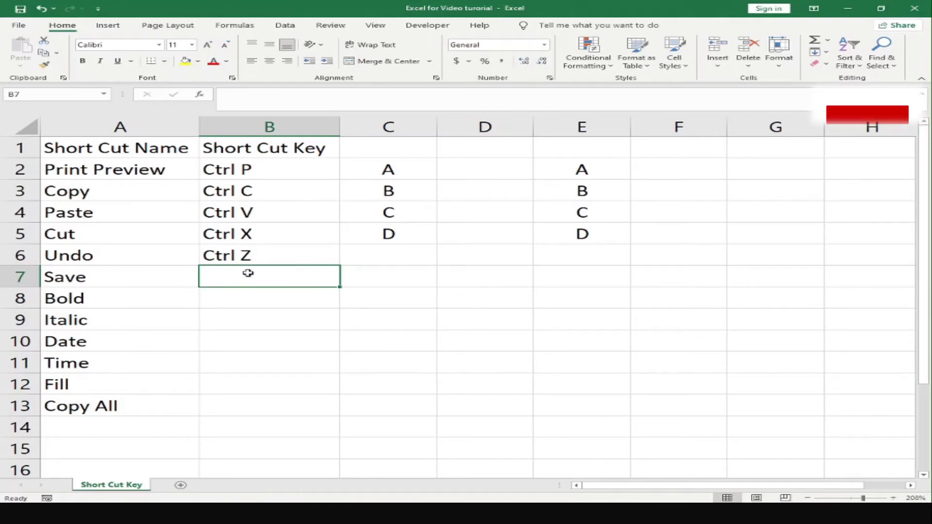
type("Ctr")
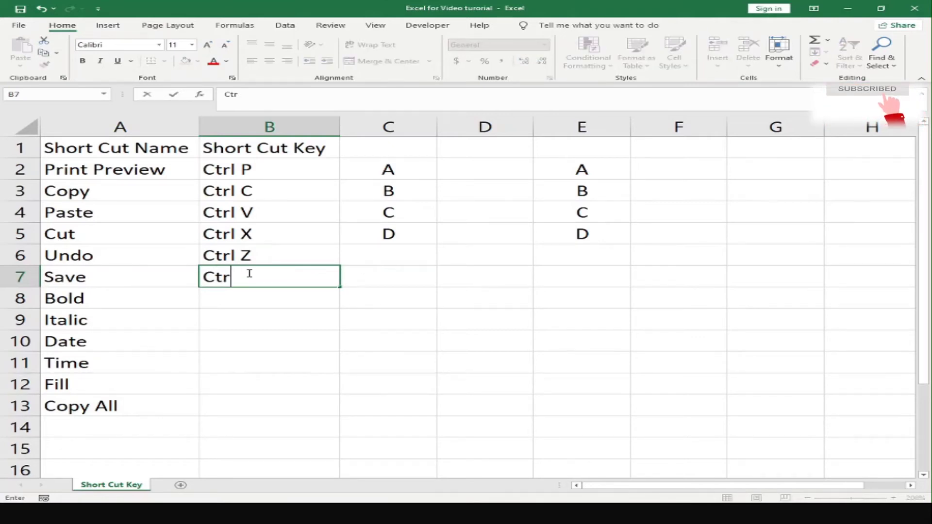
type("l S")
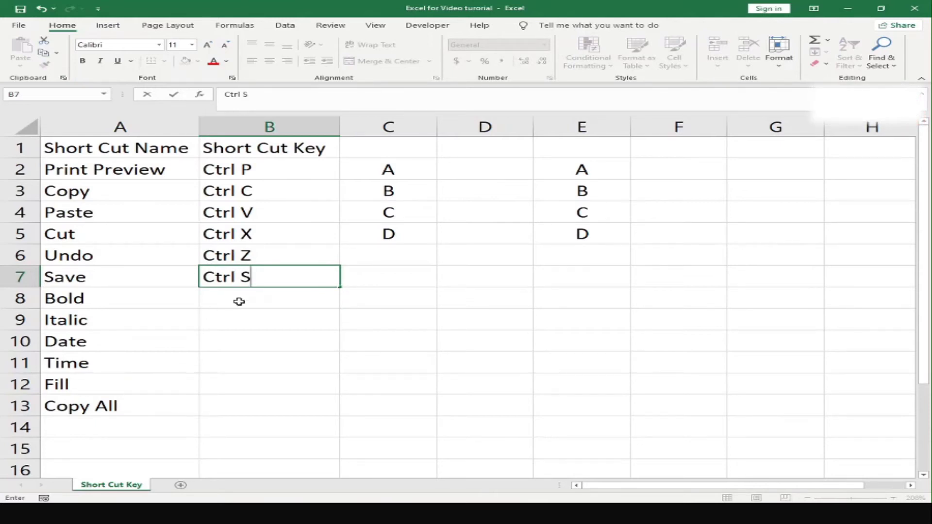
left_click(244, 295)
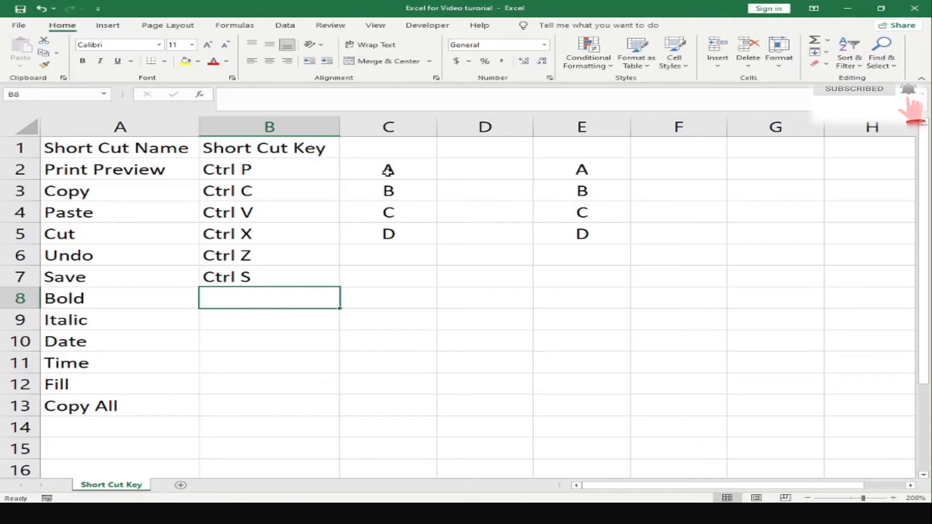
Make the letters in C2:C5 bold, switching the bold format off and on again
left_click_drag(388, 170, 389, 232)
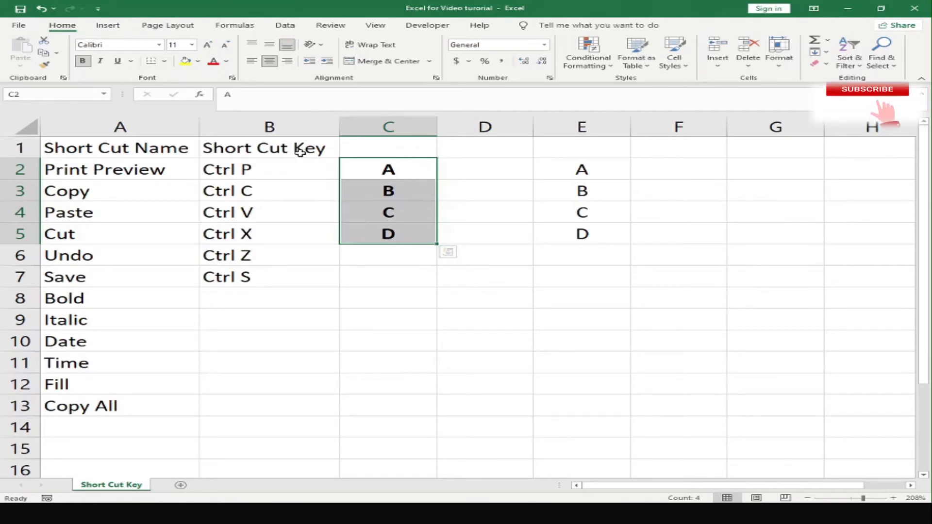
left_click(83, 62)
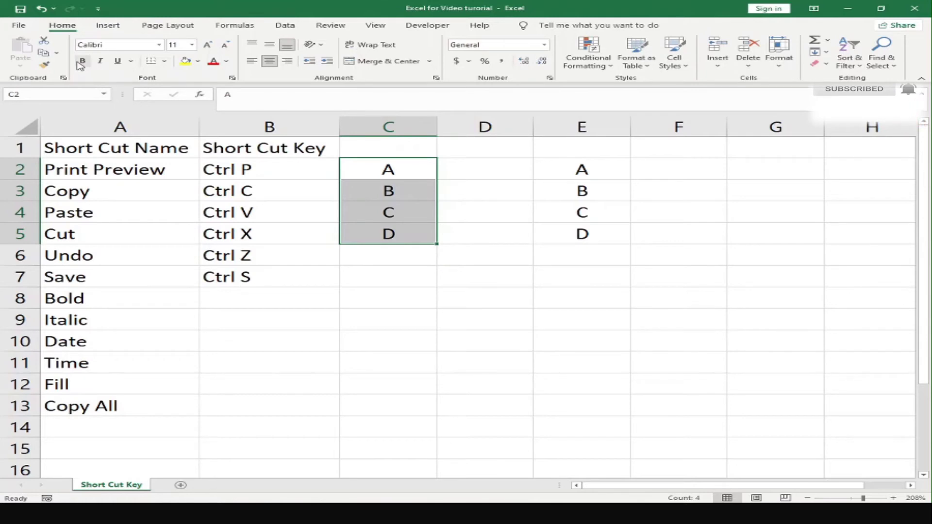
left_click(83, 62)
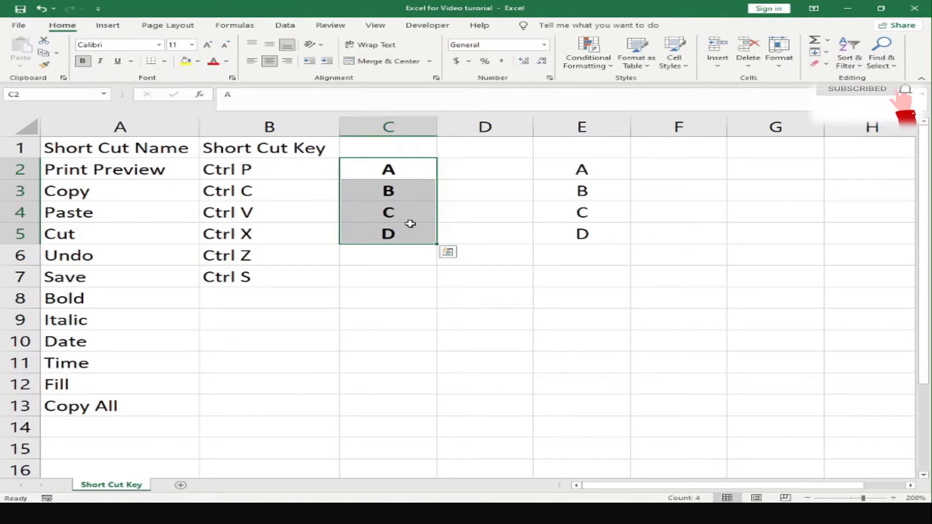
Enter "Ctrl B" in B8 as the shortcut key for Bold
left_click(276, 295)
type("C")
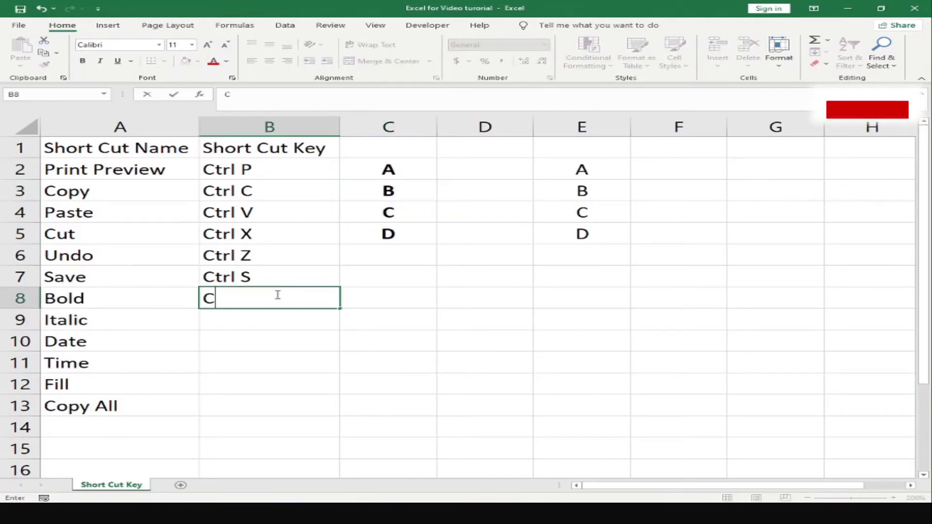
type("trl B")
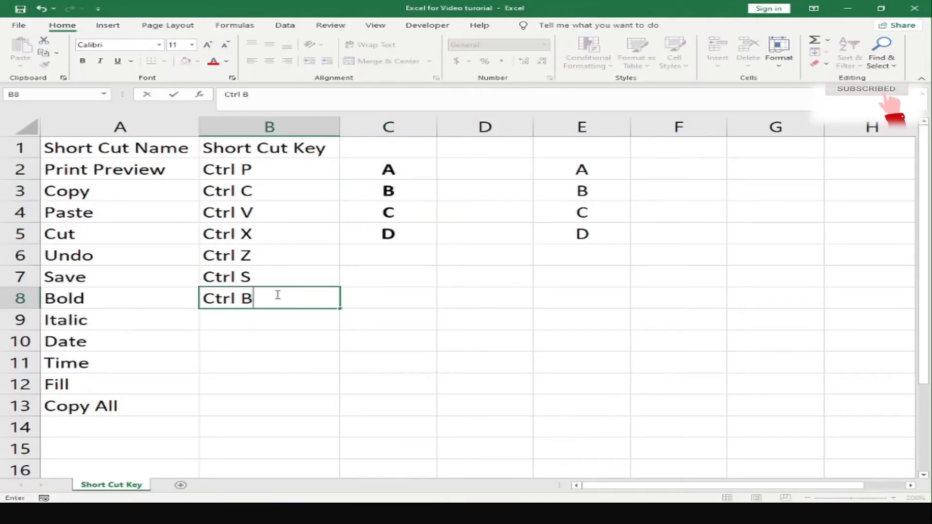
key("Return")
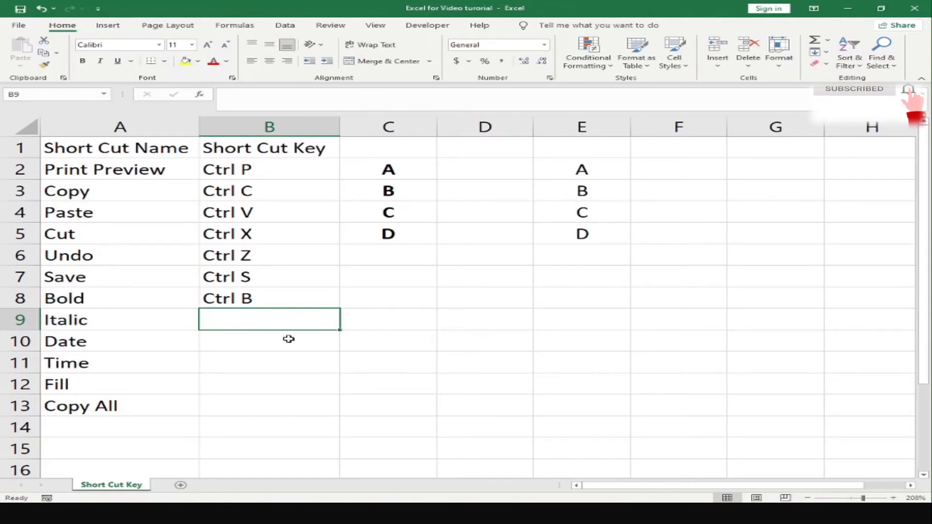
Italicize the letters in E2:E5 and enter "Ctrl I" in B9 as the shortcut key for Italic
left_click_drag(588, 168, 585, 229)
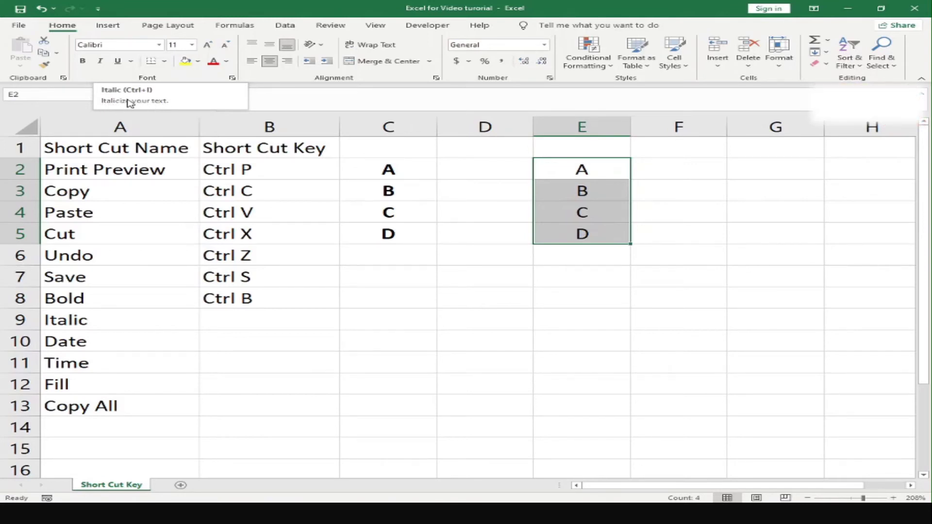
left_click(101, 62)
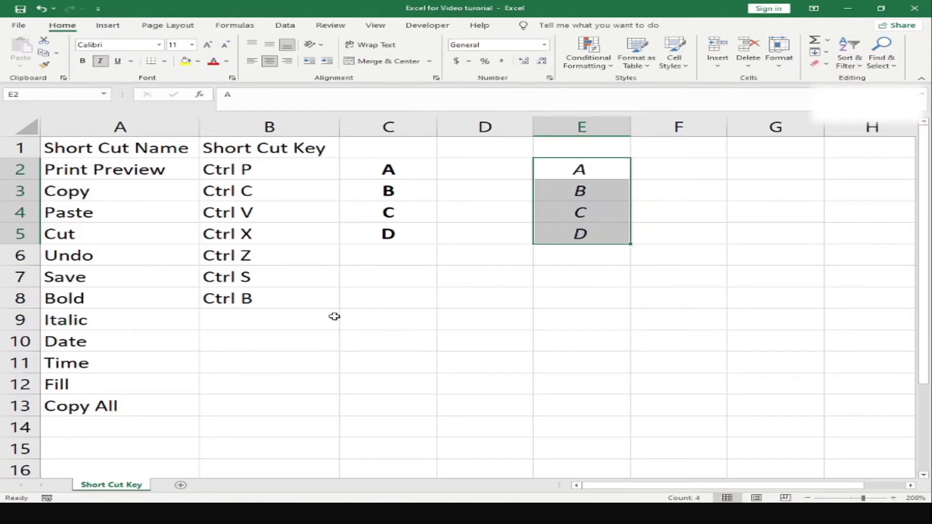
left_click(291, 318)
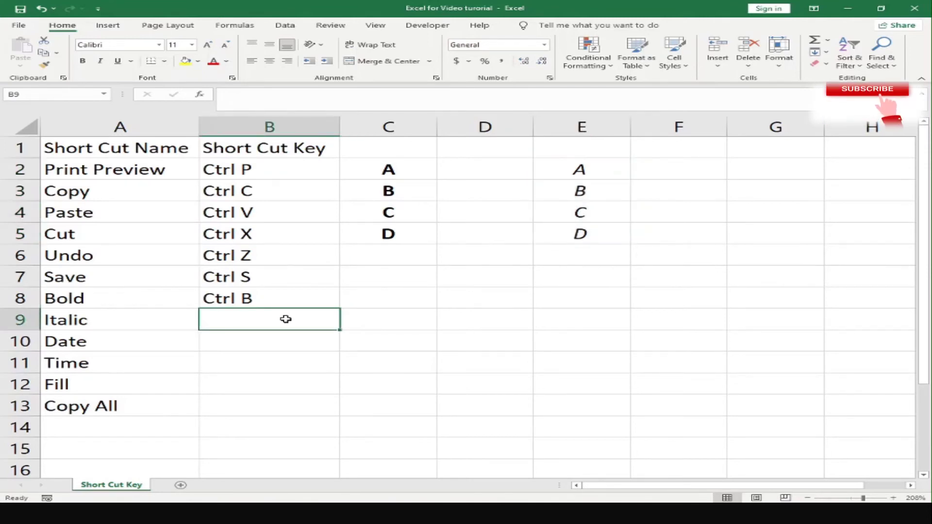
type("C")
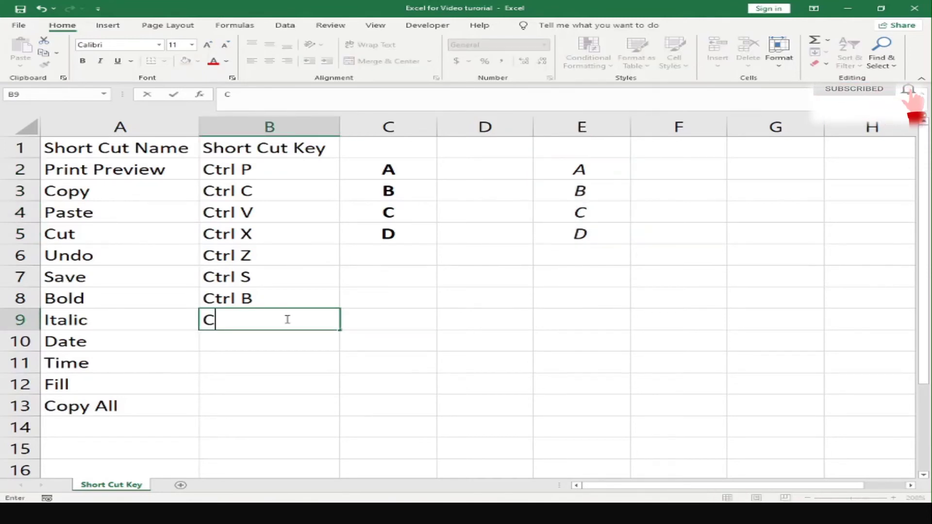
type("trl I")
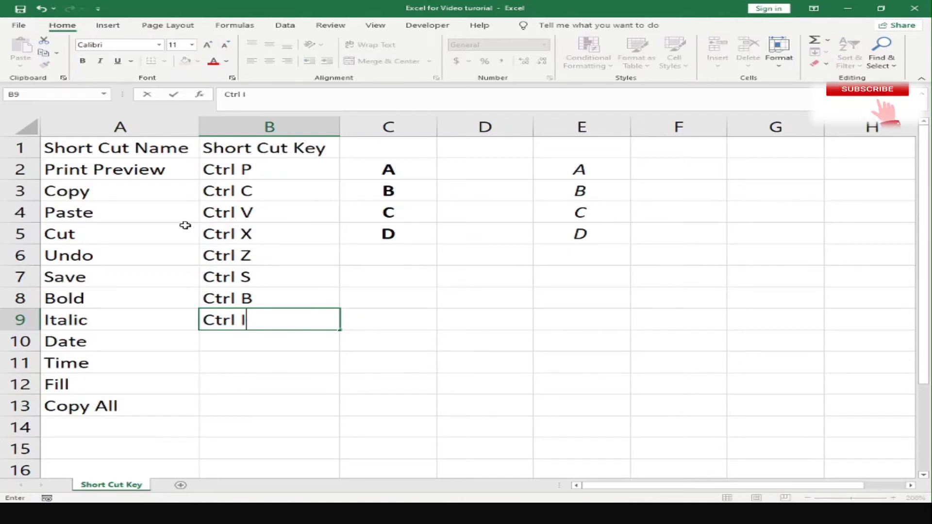
key("Return")
left_click(283, 324)
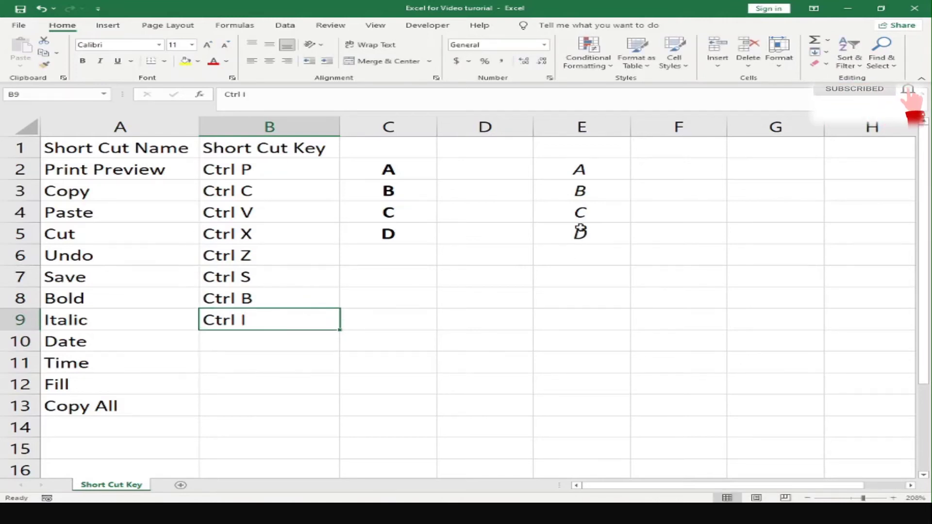
Copy the bold letters in C2:C5 to D2:D5 and italicize the copied letters
left_click(581, 168)
left_click_drag(581, 167, 581, 235)
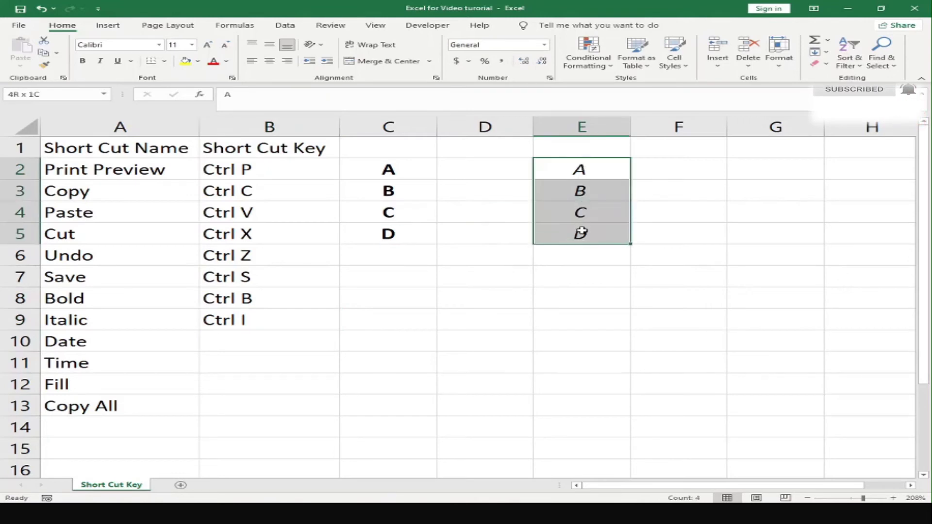
left_click_drag(384, 162, 395, 234)
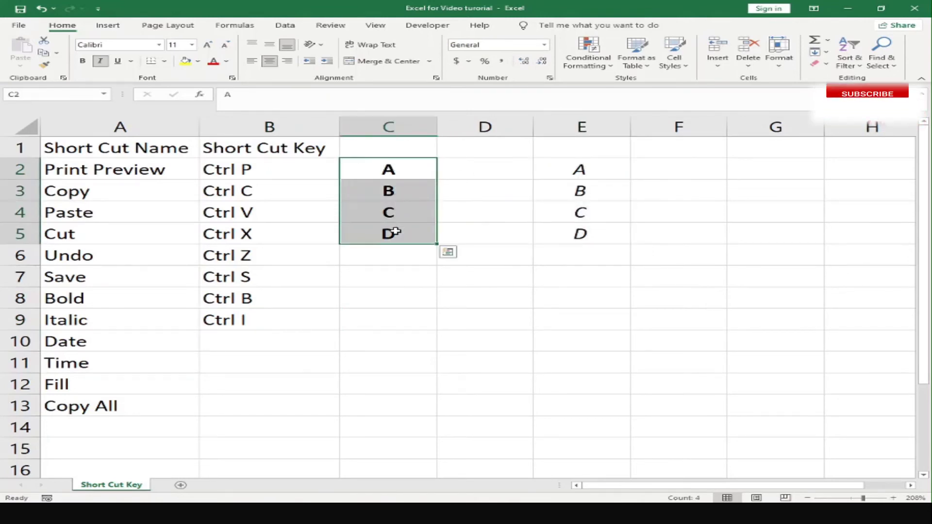
key("ctrl+c")
left_click(491, 167)
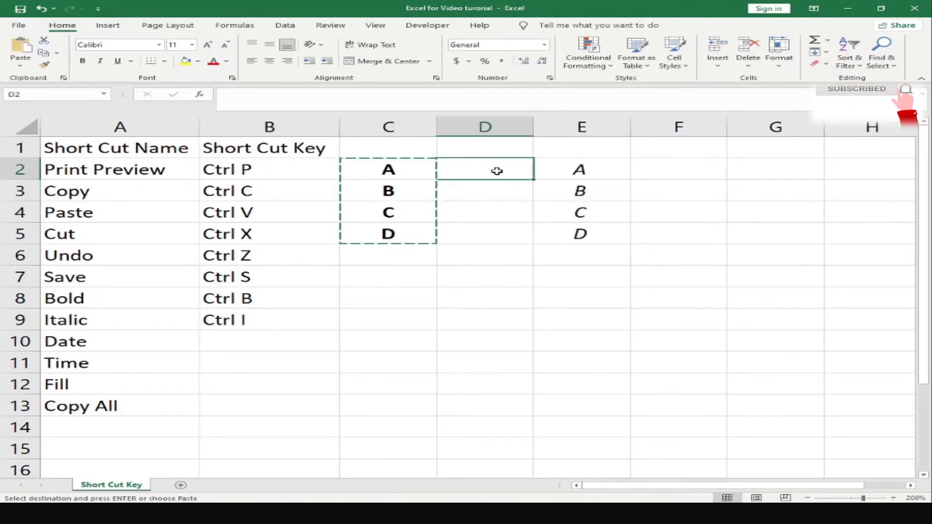
key("Return")
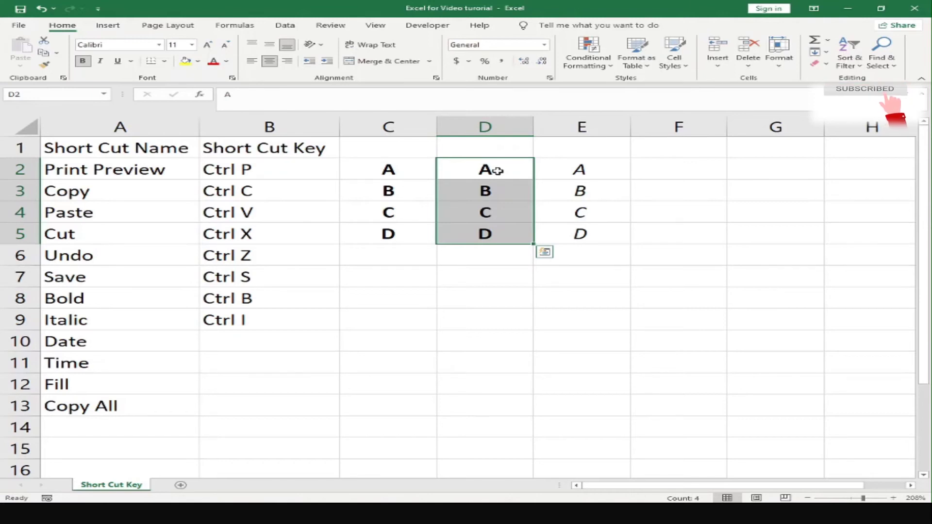
key("ctrl+i")
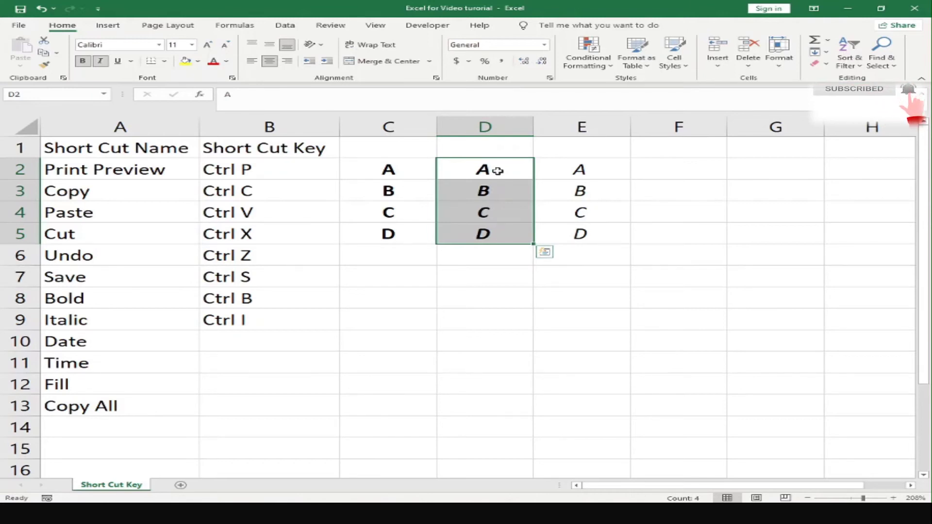
Remove the bold and italic formats from the letters in D2:D5, switching italic on and off again
left_click(99, 63)
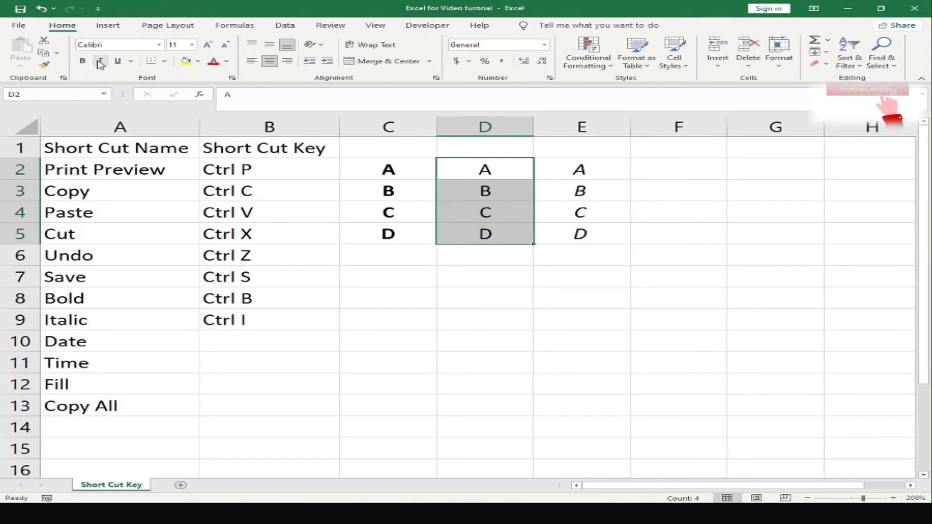
left_click(481, 233)
left_click_drag(481, 168, 480, 232)
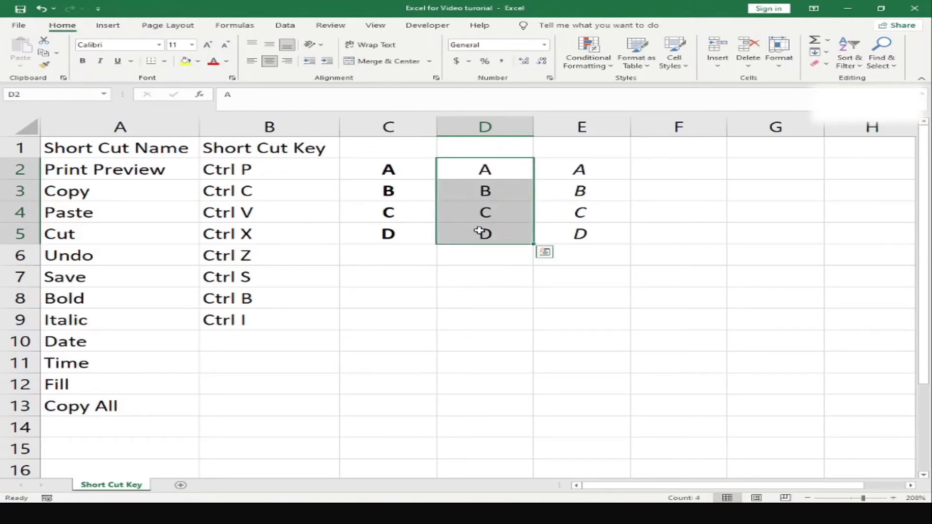
key("ctrl+i")
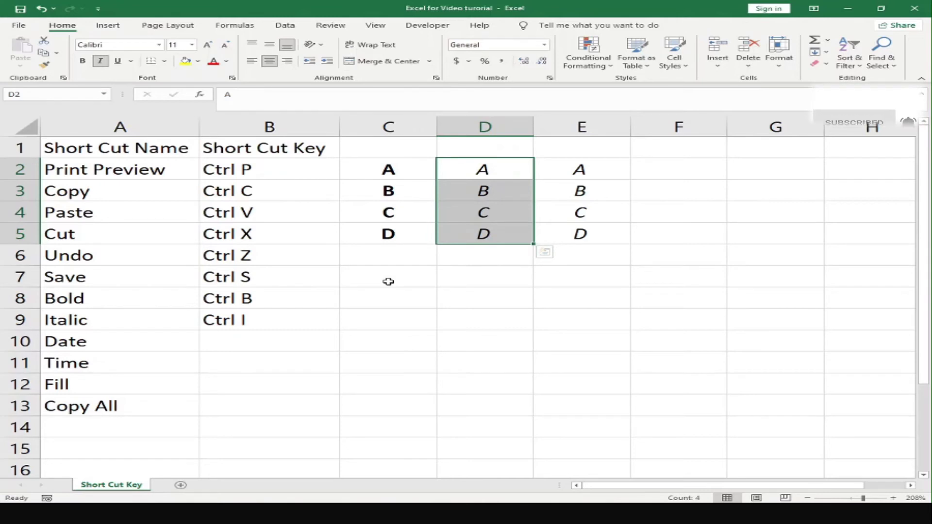
key("ctrl+i")
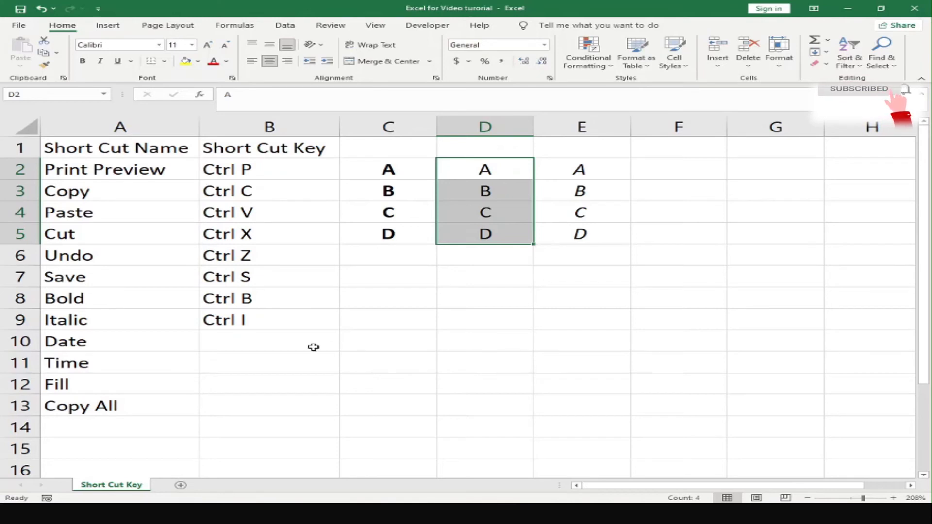
key("ctrl+v")
left_click(585, 341)
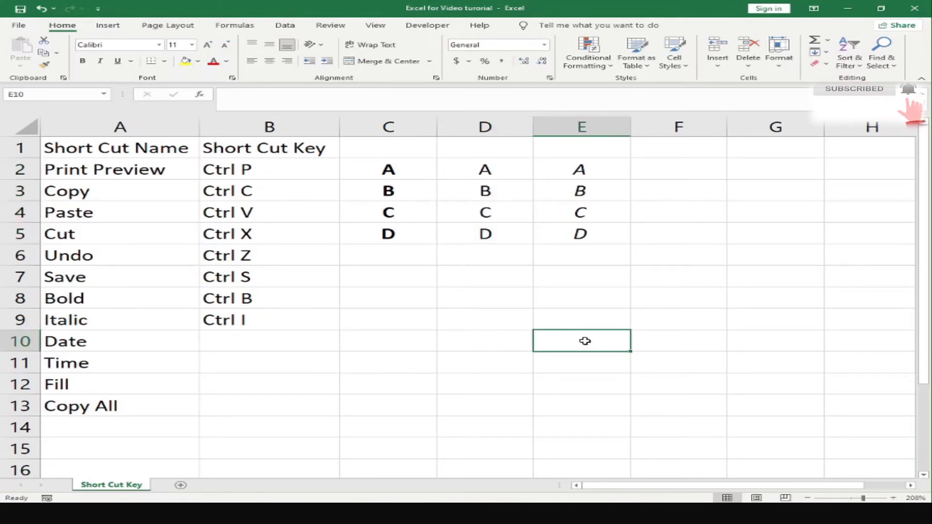
type("=date")
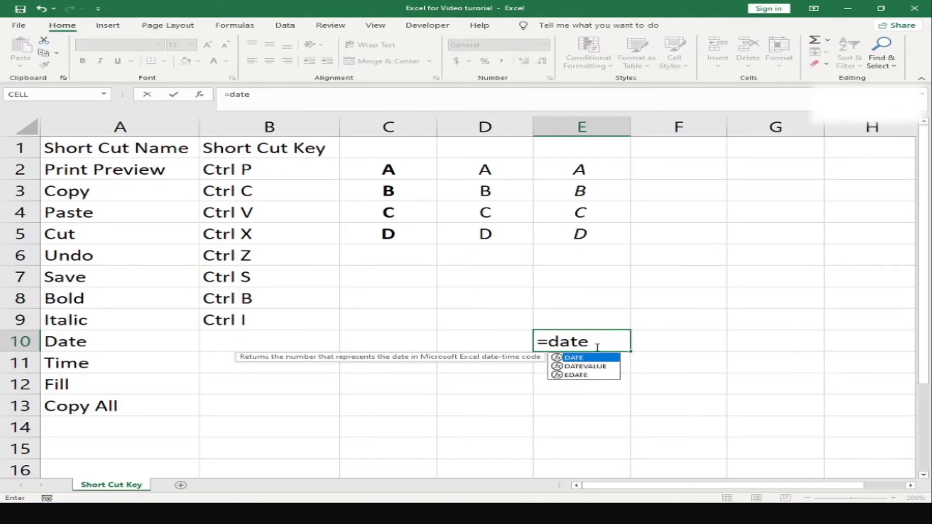
key("Escape")
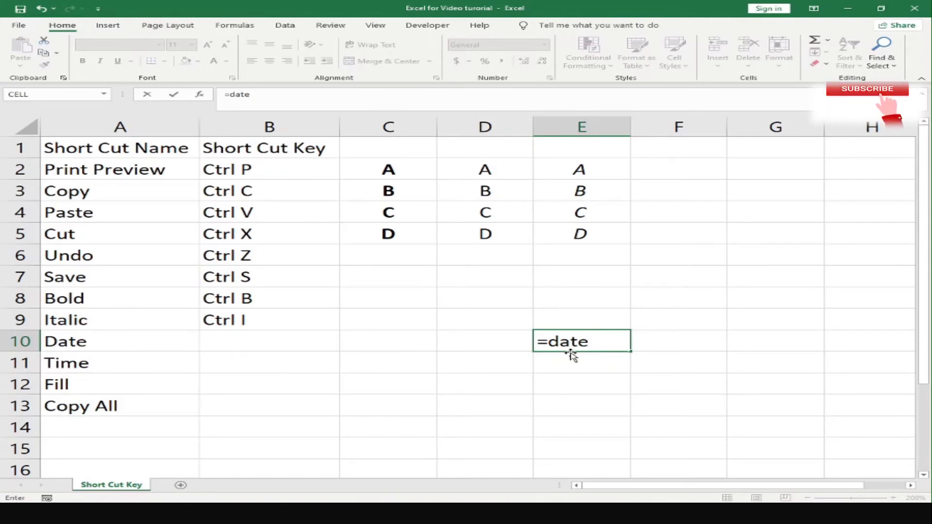
key("BackSpace")
key("BackSpace")
key("BackSpace")
key("BackSpace")
key("BackSpace")
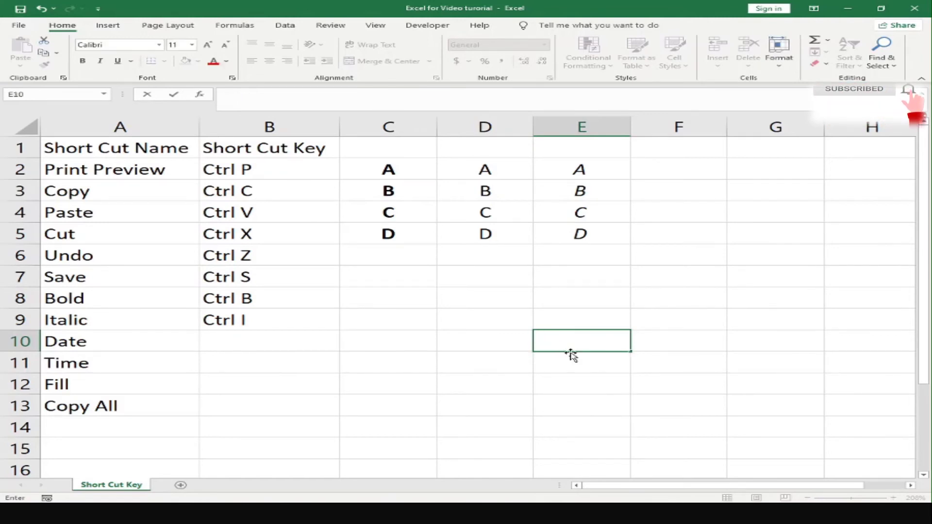
Enter "Ctrl ;" in B10 as the shortcut key for Date
left_click(286, 343)
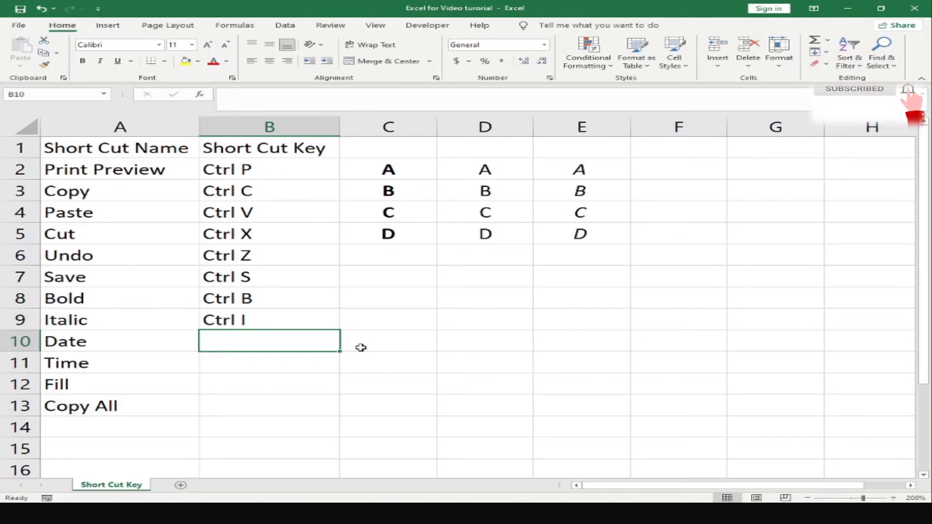
left_click(360, 348)
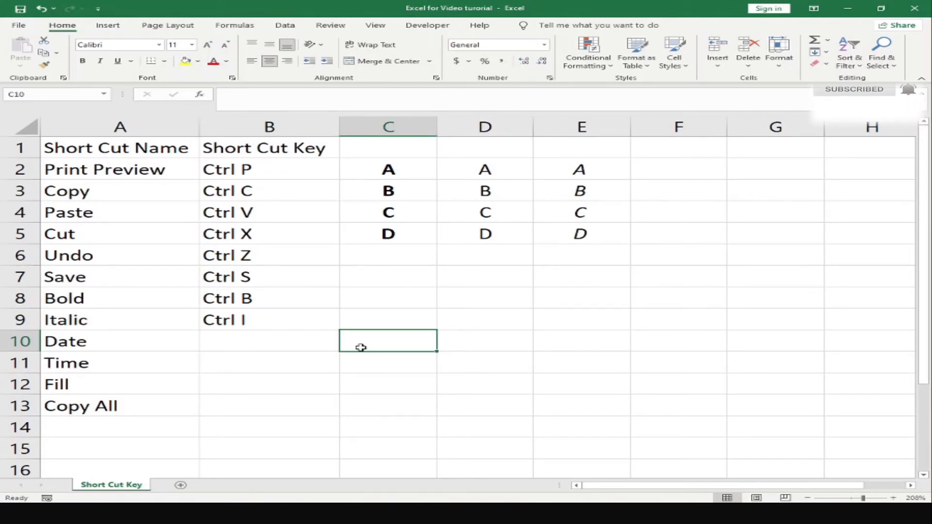
key("Left")
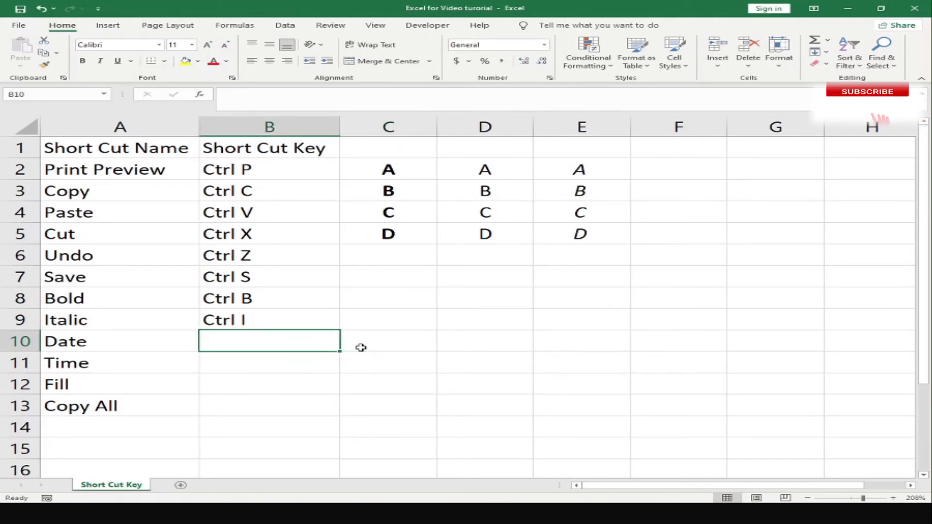
type("Ctrl")
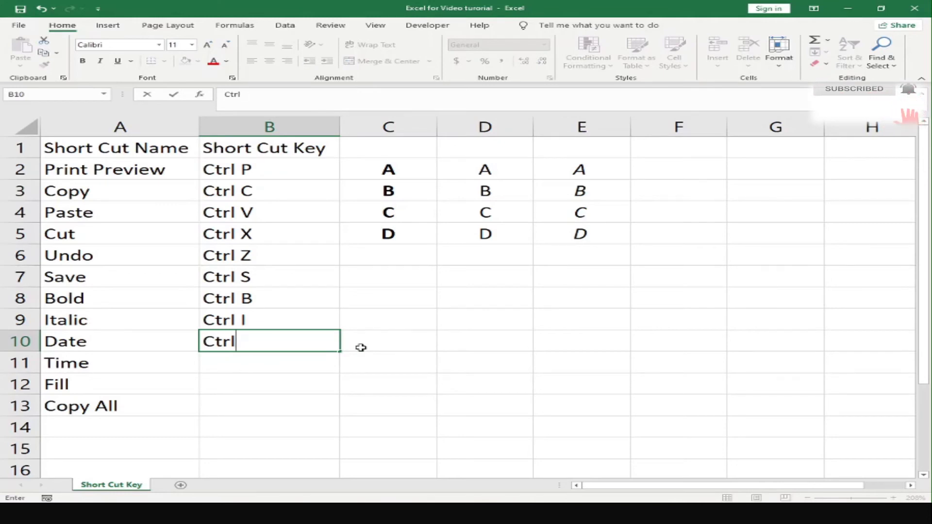
type(" ;")
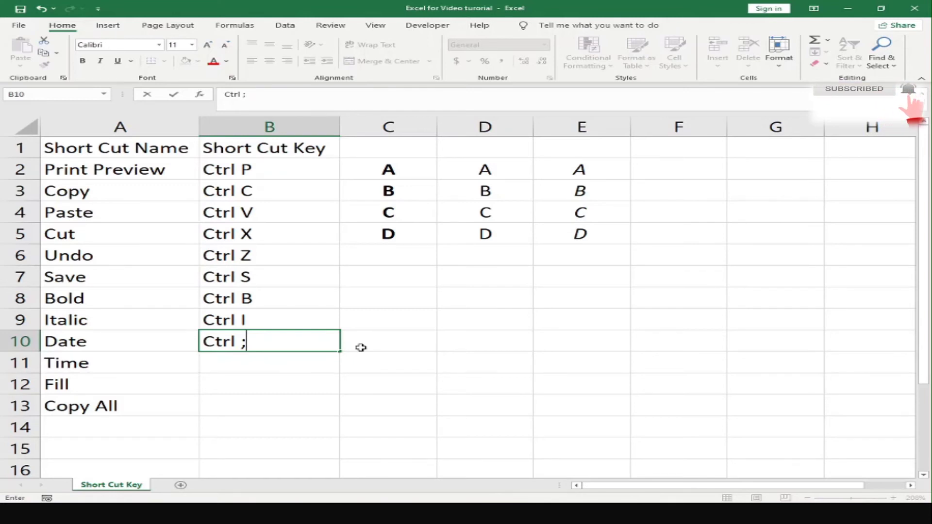
left_click(360, 347)
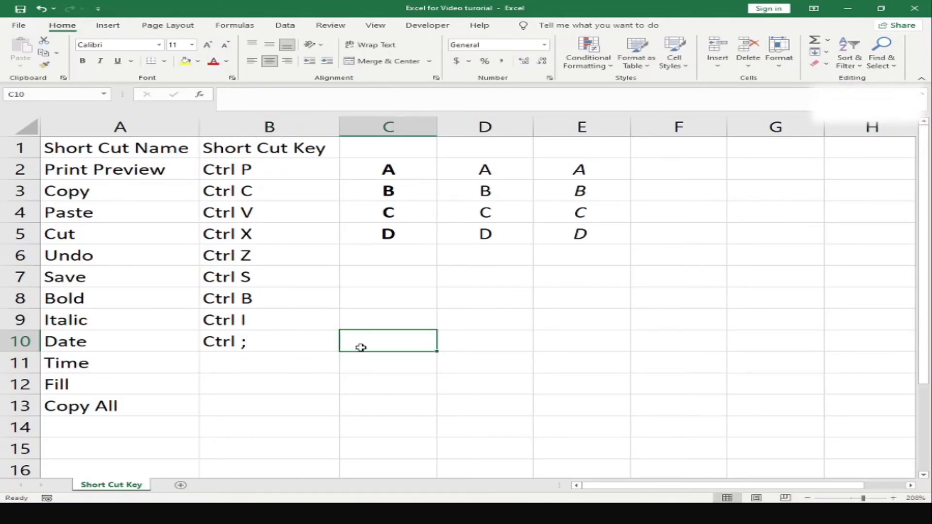
key("Left")
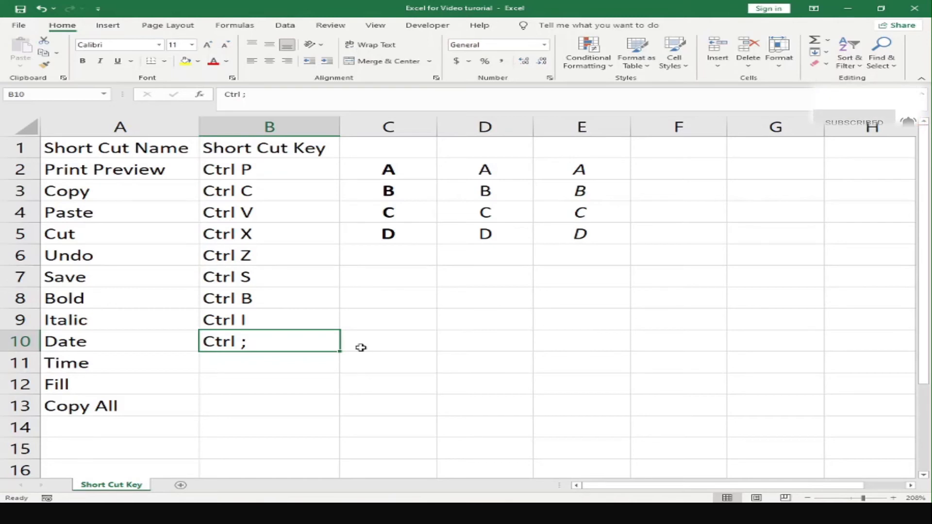
Insert the current date in C10 as a fixed value
left_click(361, 348)
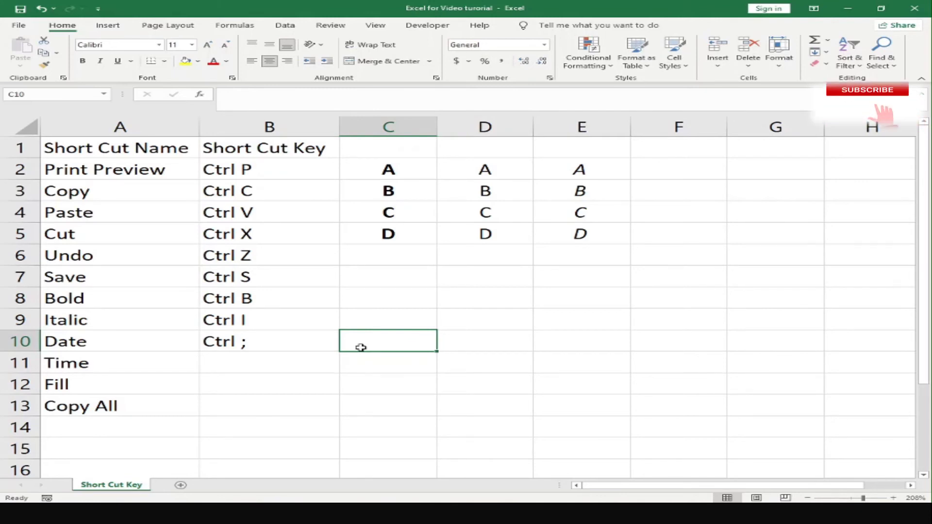
key("ctrl+semicolon")
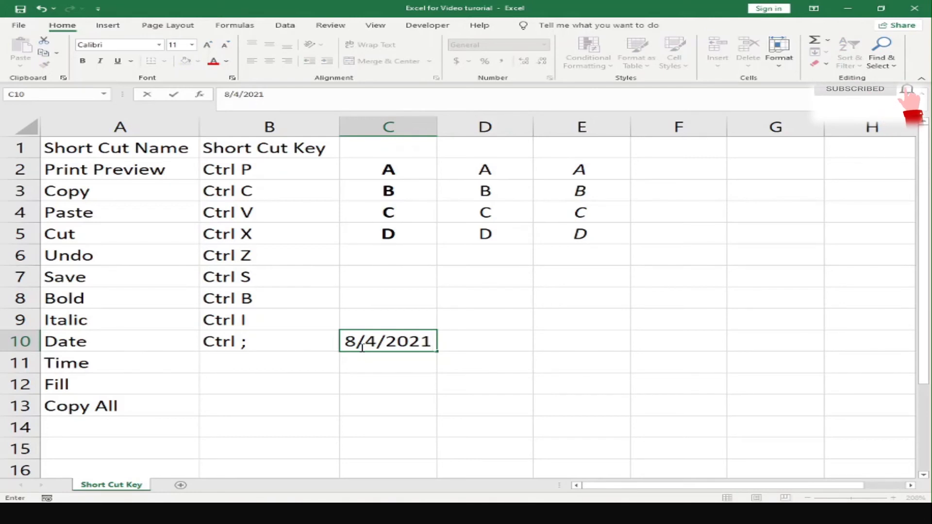
key("Return")
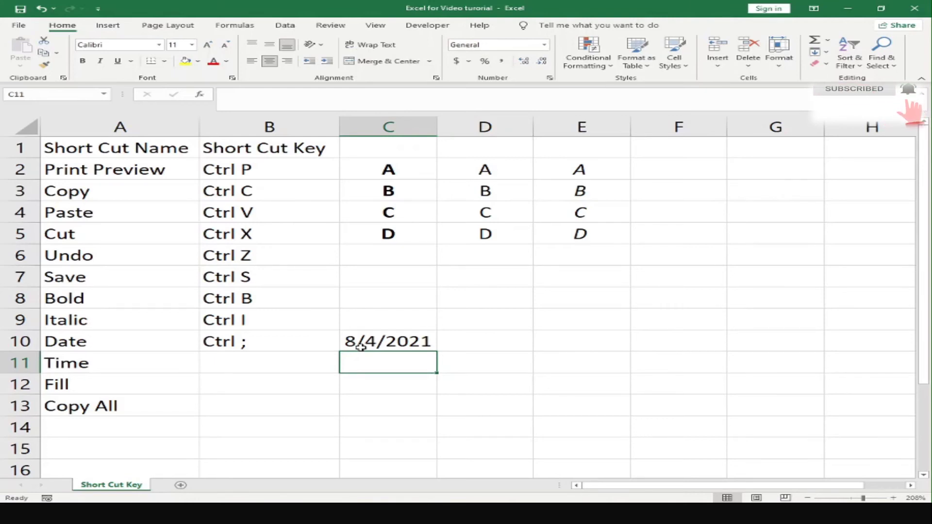
left_click(361, 346)
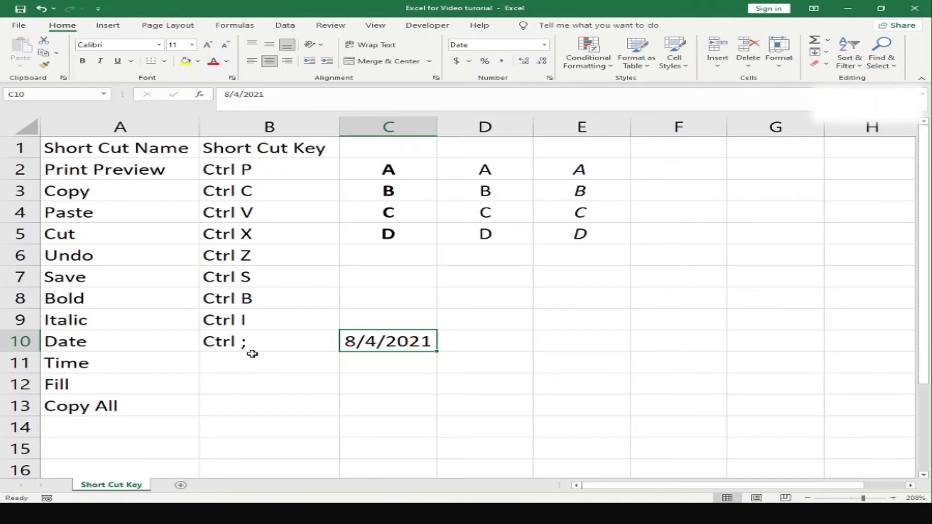
Enter "Ctrl + Shift ;" in B11 as the shortcut key for Time
left_click(229, 362)
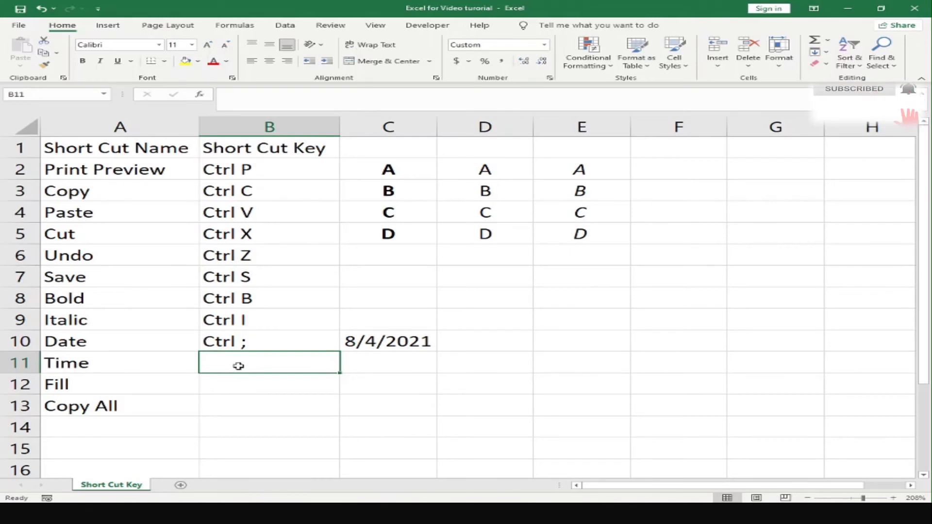
key("ctrl+c")
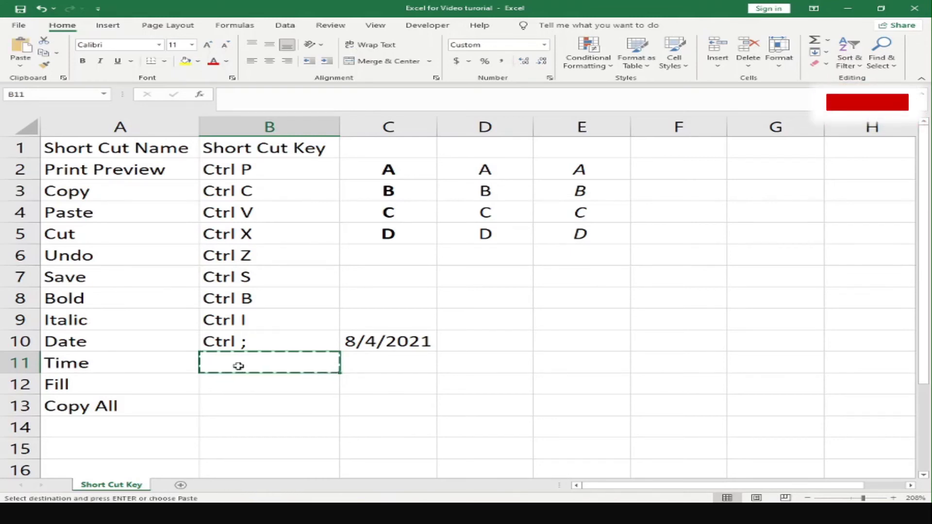
key("Escape")
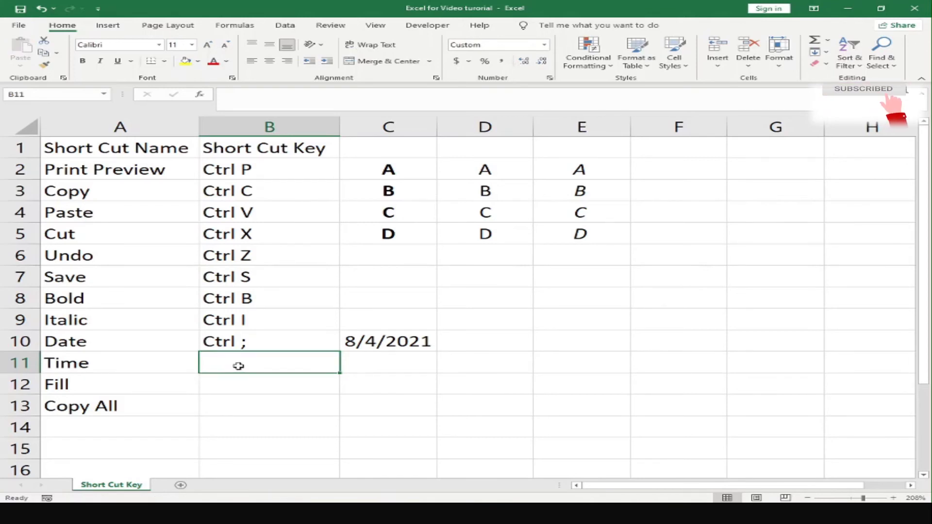
type("Ctr")
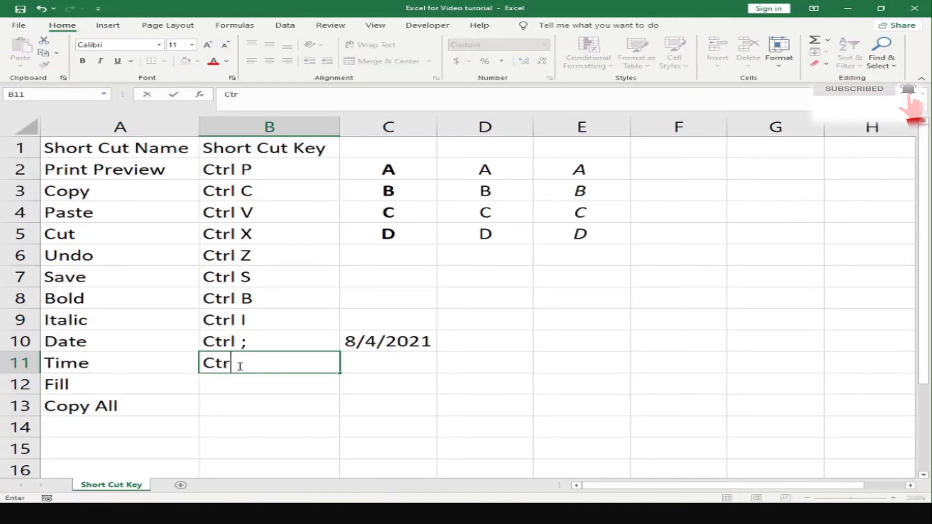
type("l ")
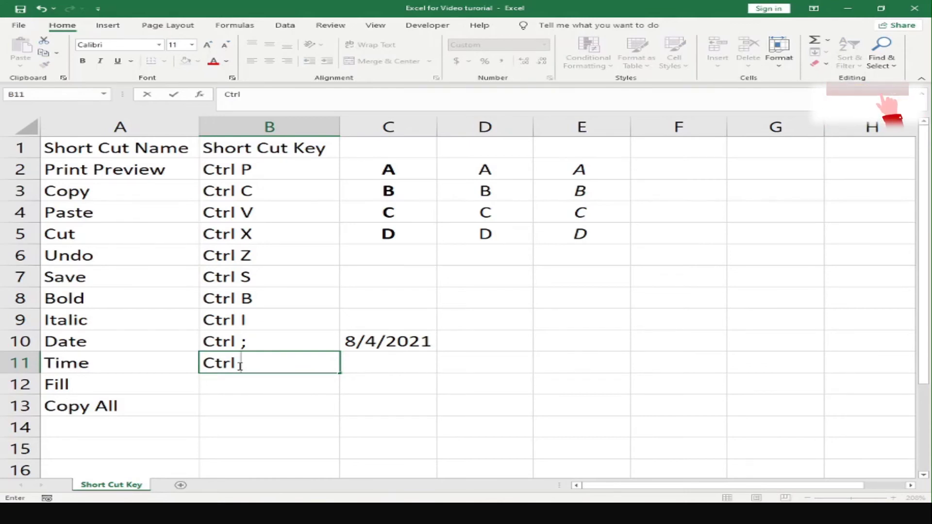
type("+ ")
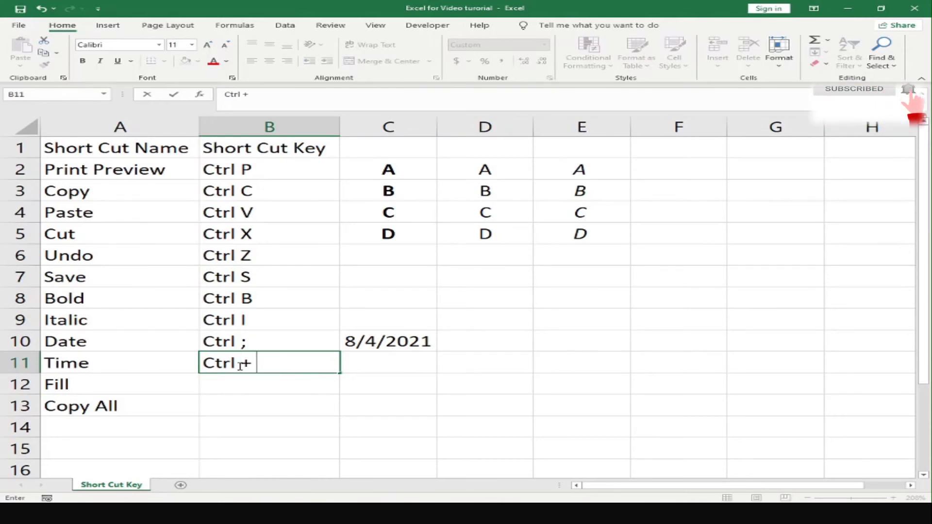
type("Shif")
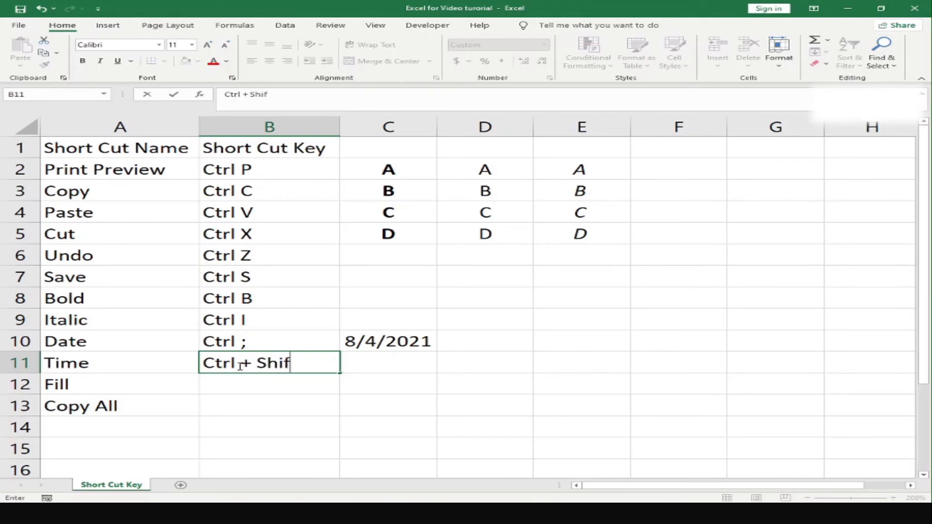
type("t ")
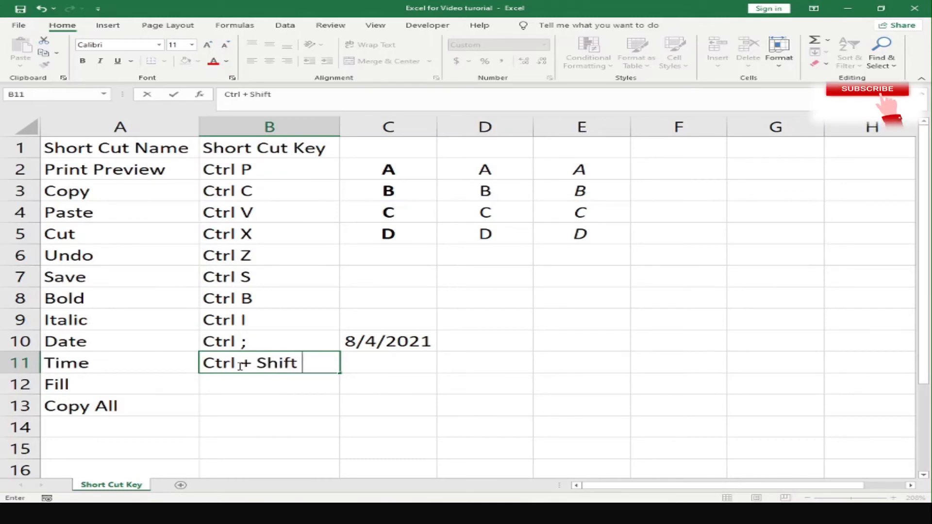
type(";")
key("Return")
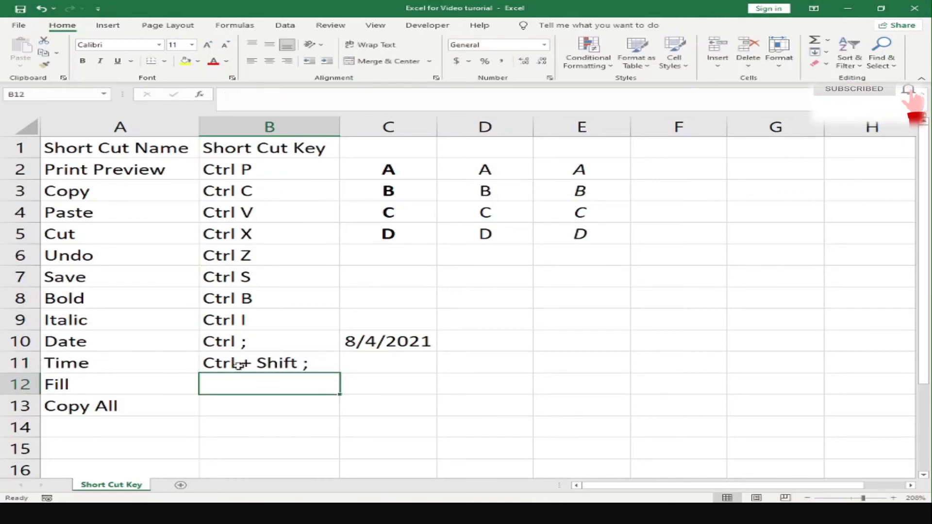
Insert the current time in C11 as a fixed value
key("Up")
key("Right")
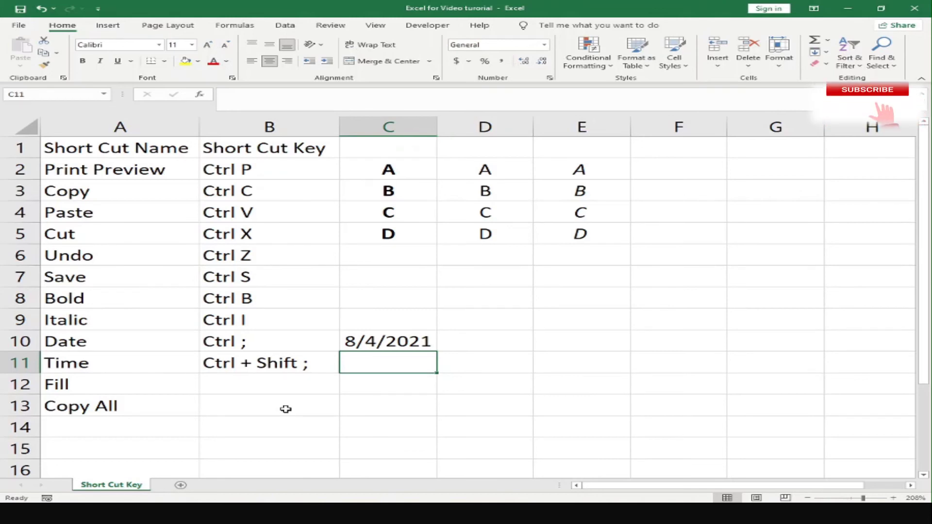
key("ctrl+shift+semicolon")
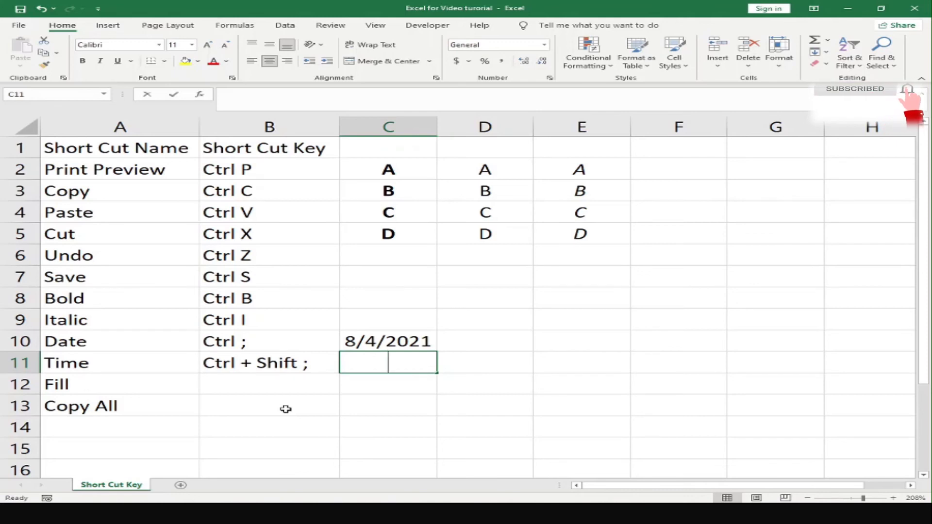
key("Return")
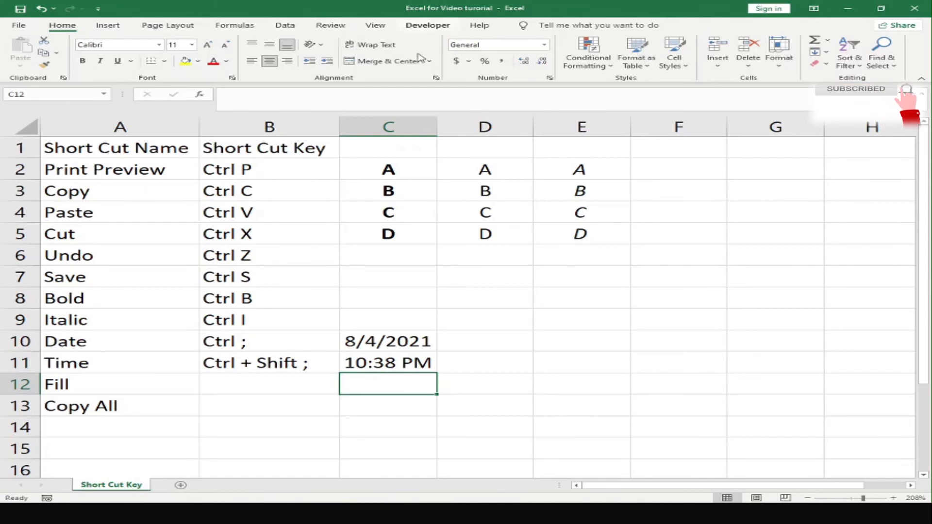
Fill C6:E6 down with the letters and formatting of the cells directly above in row 5
left_click(601, 236)
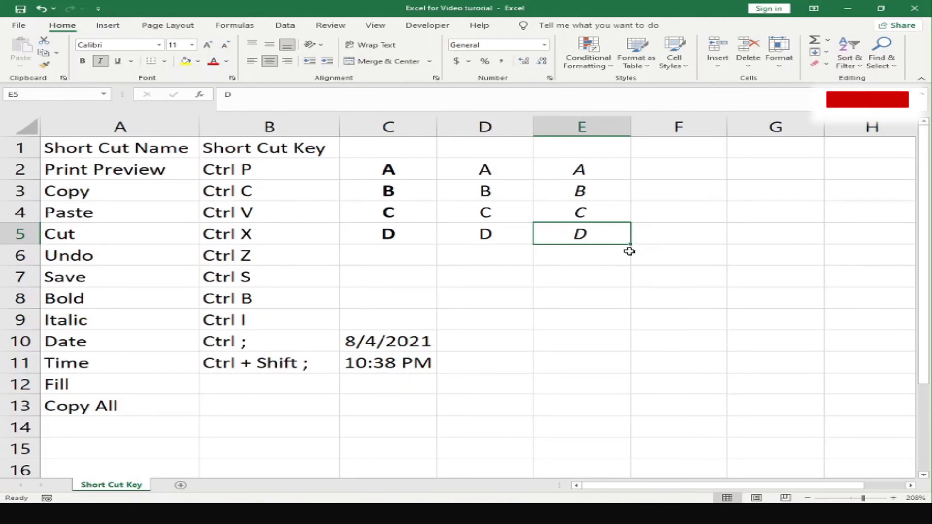
left_click(384, 258)
left_click_drag(384, 258, 555, 258)
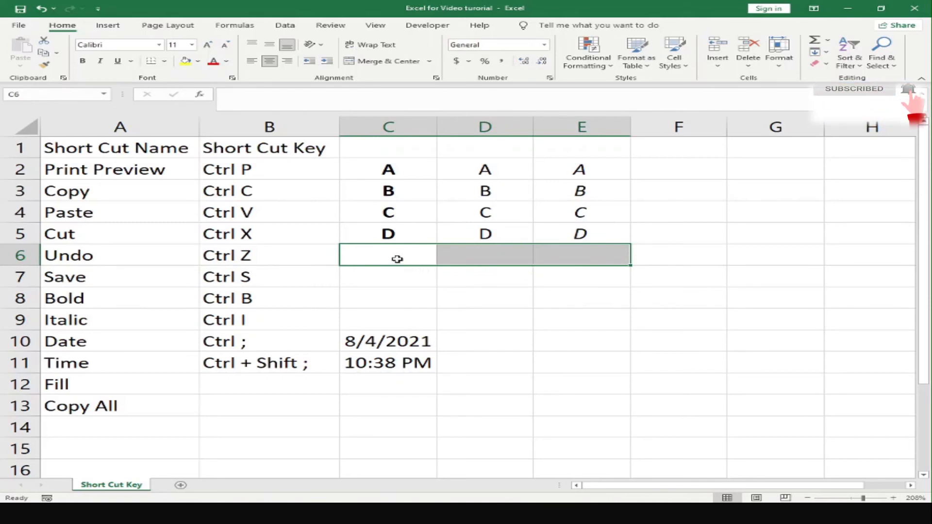
key("ctrl+d")
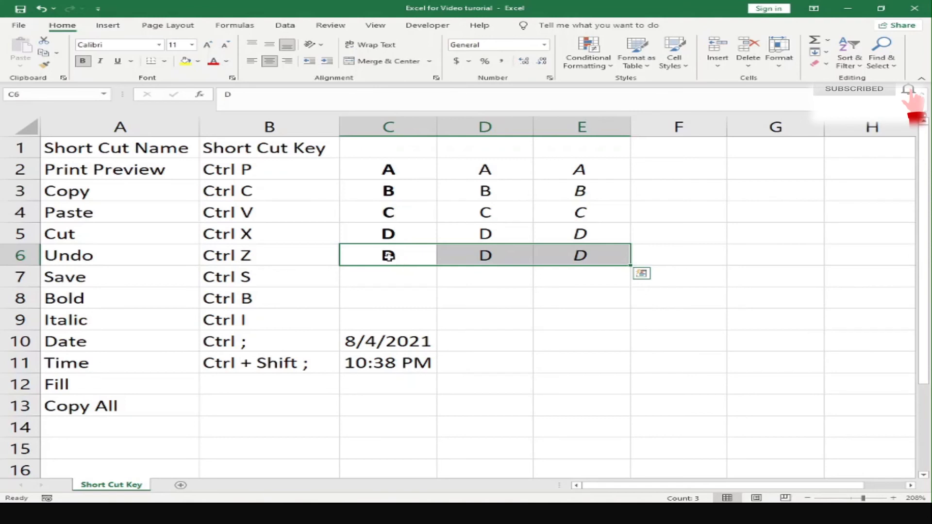
left_click_drag(396, 254, 562, 254)
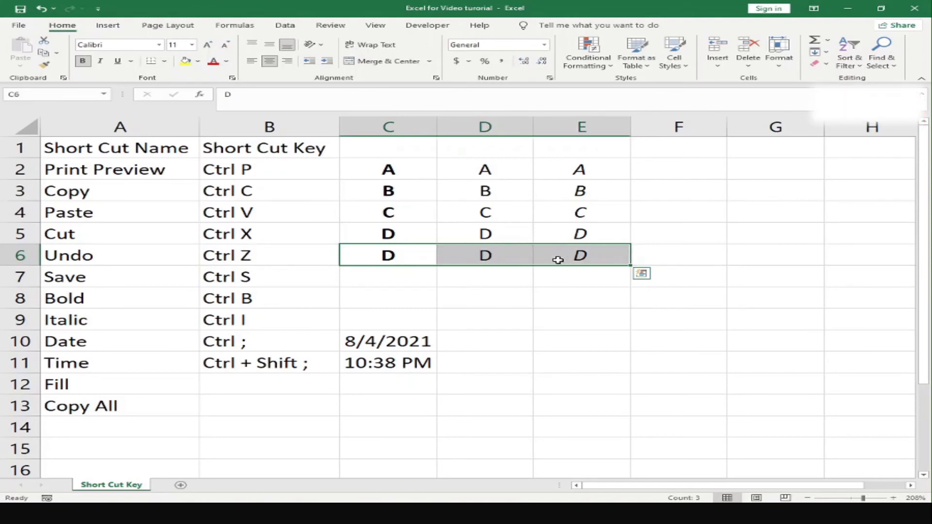
Fill C7:E7 and C8:E8 down, one row at a time, with the letters and formatting of the row above
left_click_drag(391, 276, 537, 272)
key("ctrl+d")
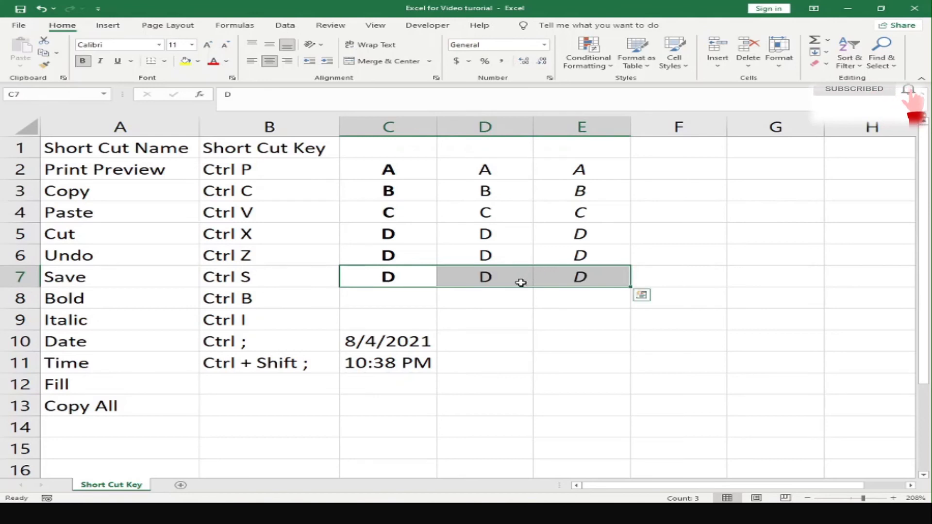
left_click_drag(392, 298, 551, 290)
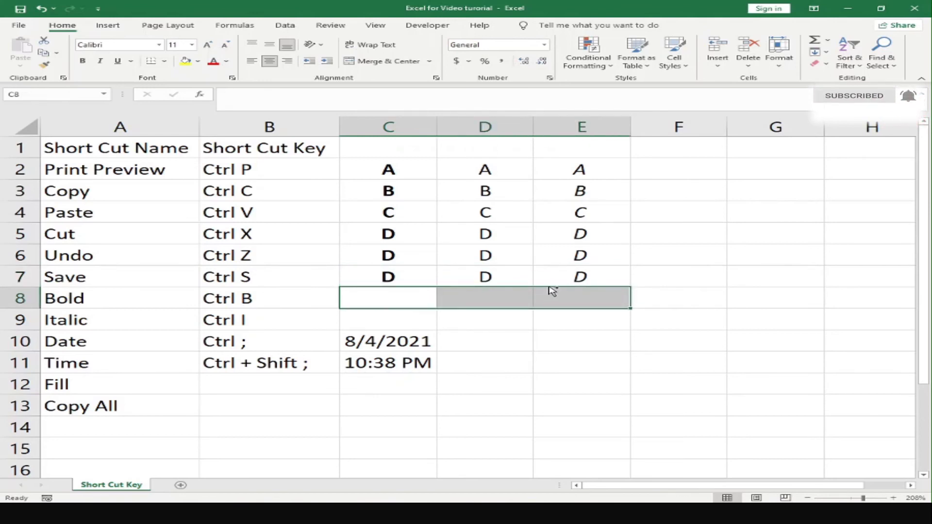
key("ctrl+d")
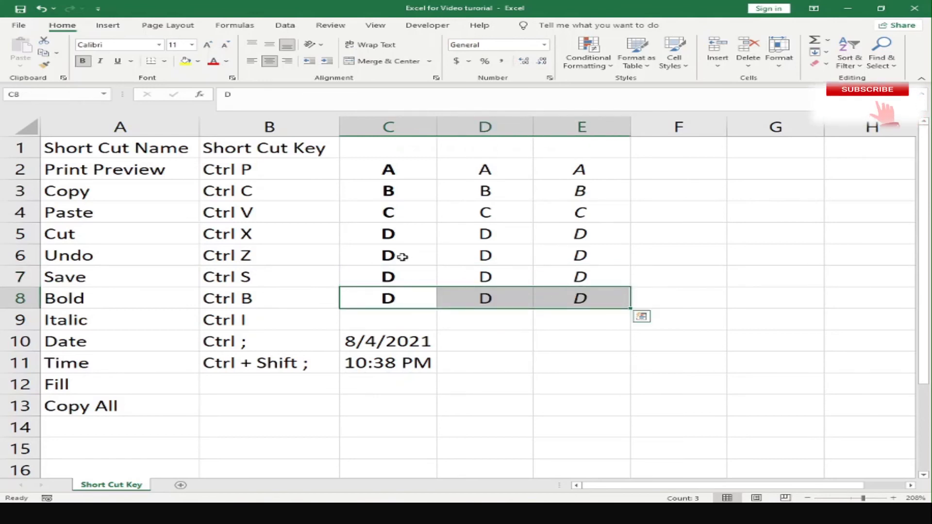
Clear the filled letters from C6:E8
left_click_drag(402, 257, 562, 291)
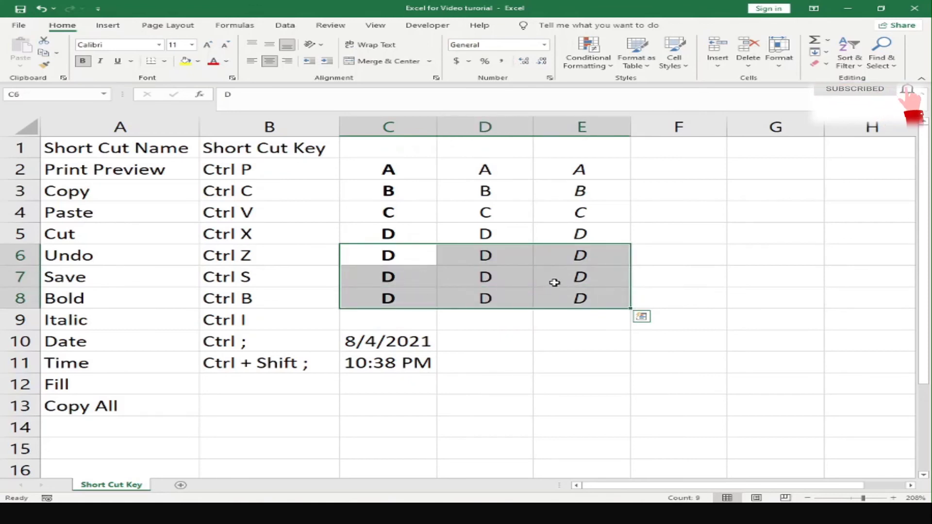
key("Delete")
Enter "Ctrl D" in B12 as the shortcut key for Fill
left_click(289, 391)
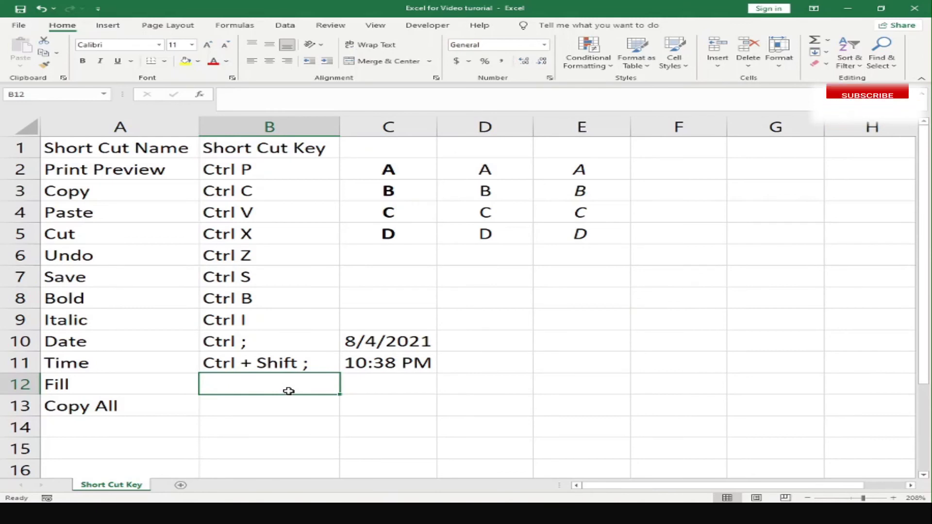
type("Ctrl")
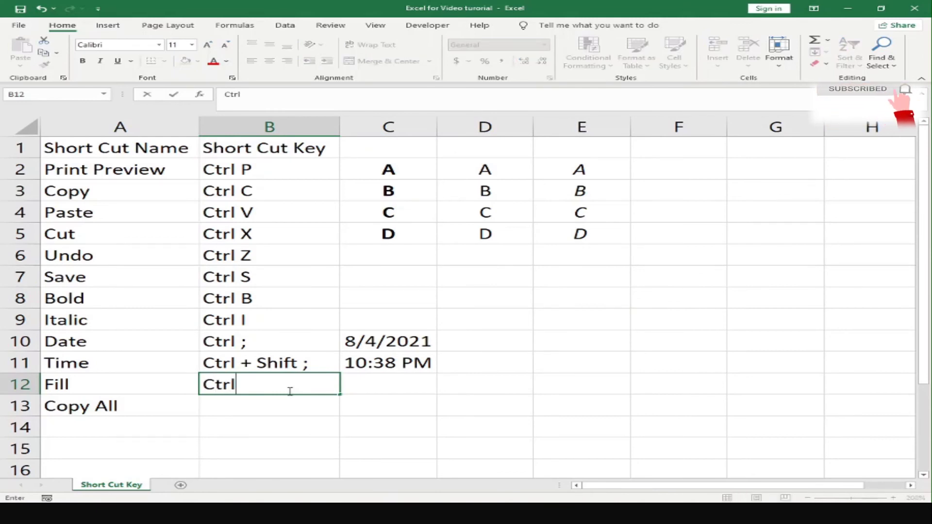
type(" D")
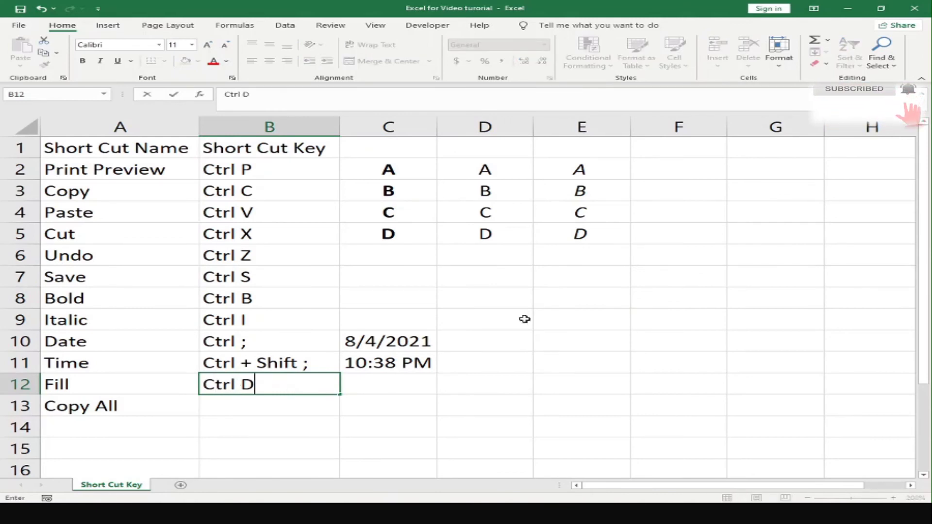
left_click(530, 297)
Fill the letters of C5:E5 down through row 7 in one operation, then clear C7:E7 and C6:E6
left_click_drag(388, 233, 560, 291)
key("ctrl+d")
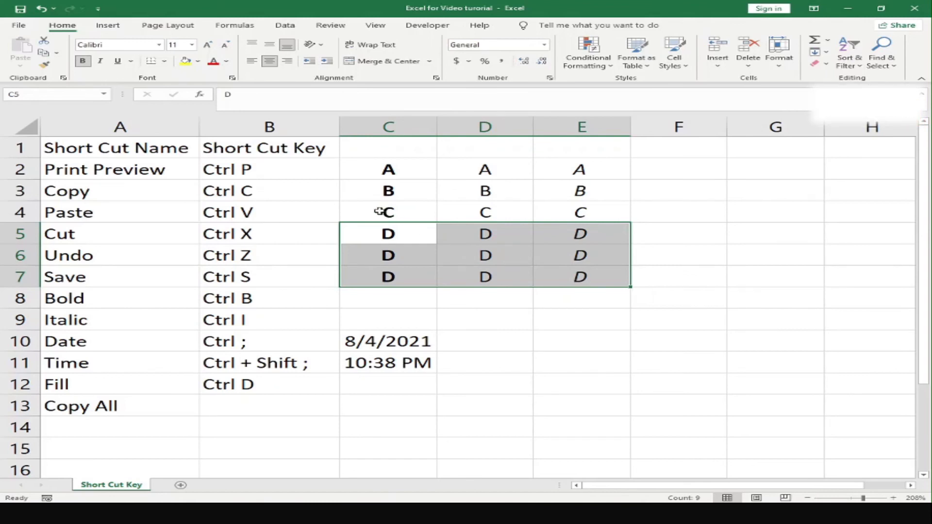
left_click_drag(381, 210, 561, 238)
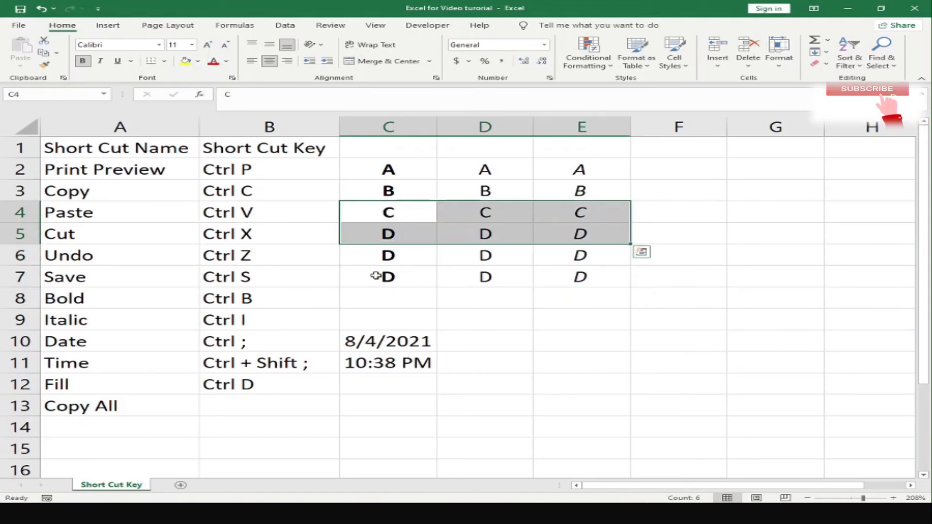
left_click_drag(380, 274, 570, 276)
key("Delete")
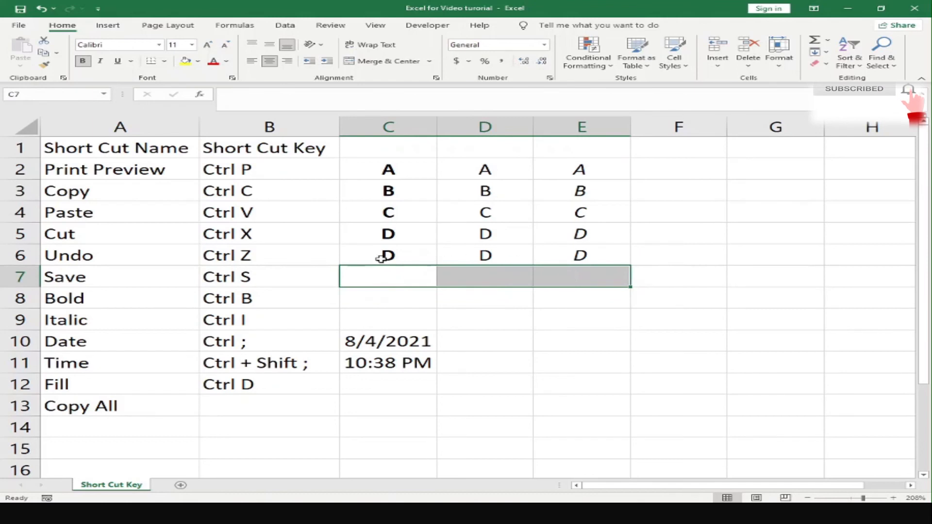
left_click_drag(385, 256, 570, 258)
key("Delete")
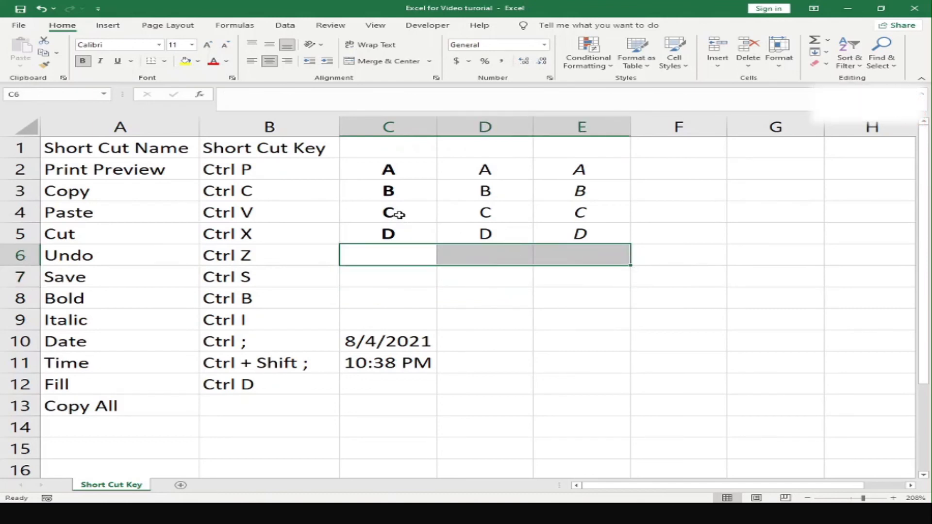
Fill the letters and formatting of C4:E4 down through C6:E6, overwriting row 5
left_click_drag(402, 211, 563, 258)
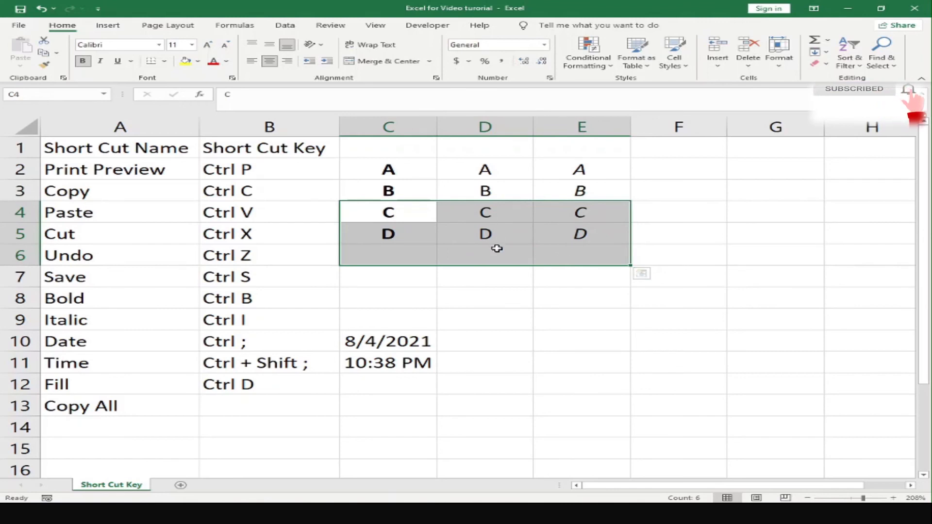
key("ctrl+d")
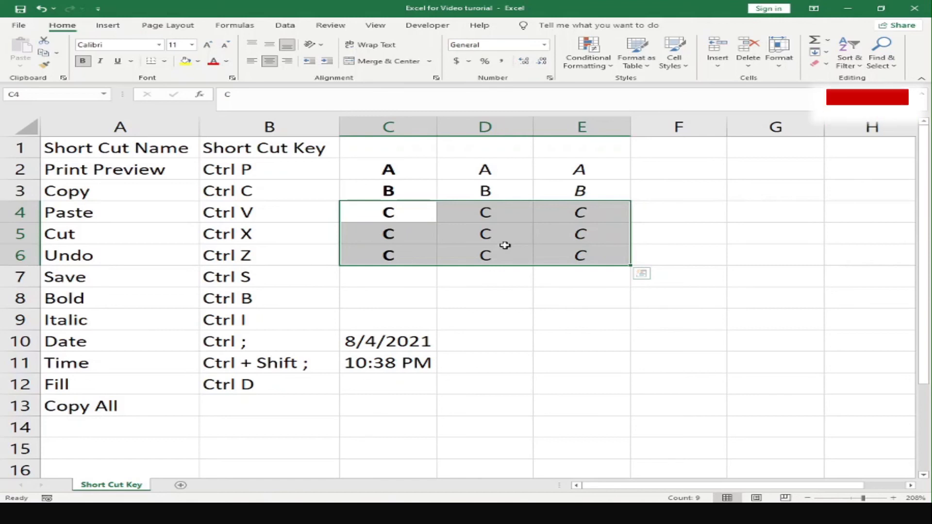
Select the whole sheet, then copy only the range A1:E13 and cancel the copy
left_click(278, 408)
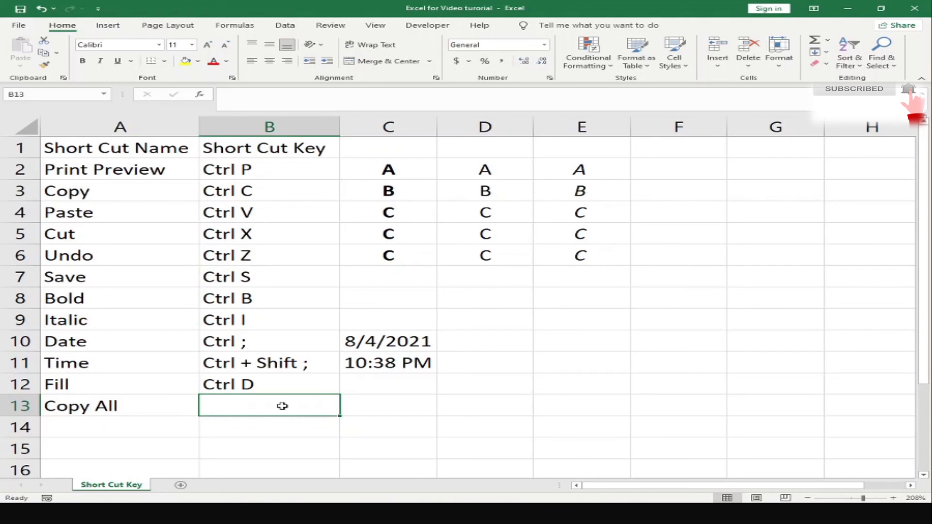
left_click(26, 129)
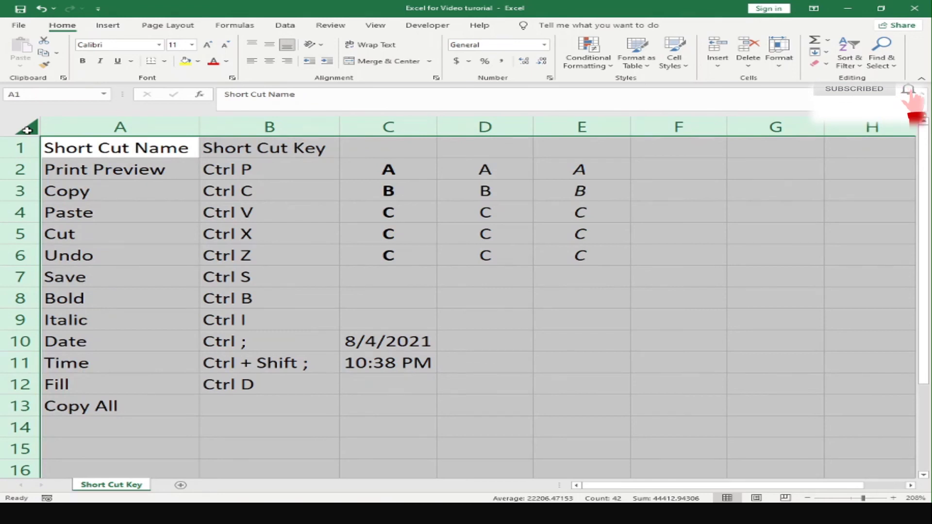
left_click_drag(73, 148, 573, 404)
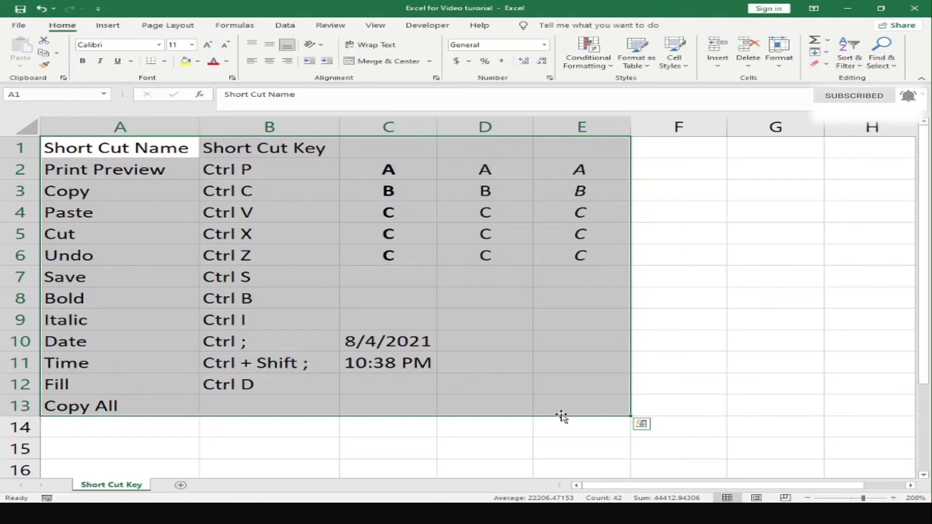
key("ctrl+c")
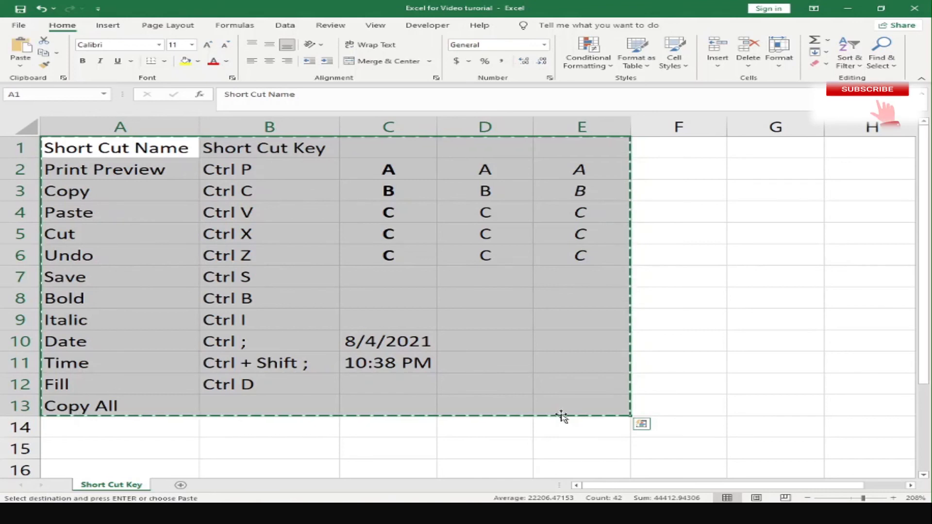
key("Escape")
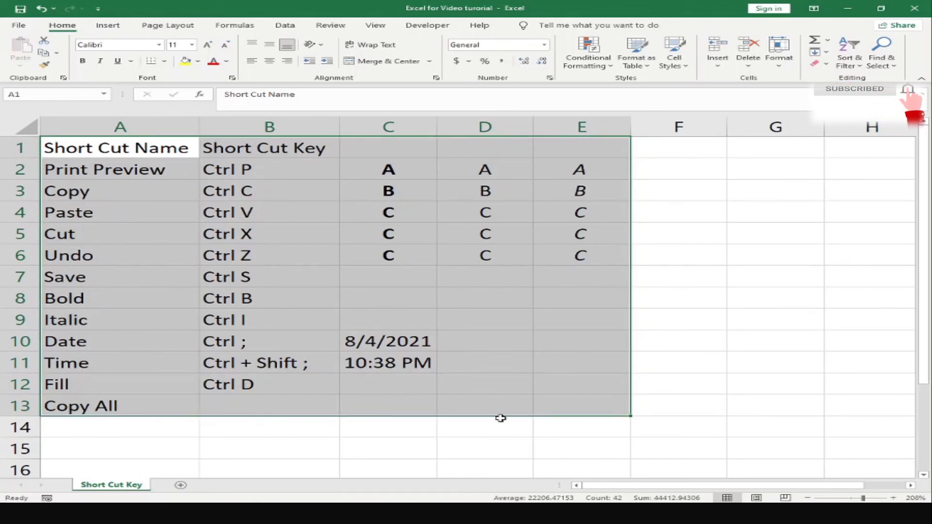
Enter "Ctrl A" in B13 as the shortcut key for Copy All
left_click(271, 404)
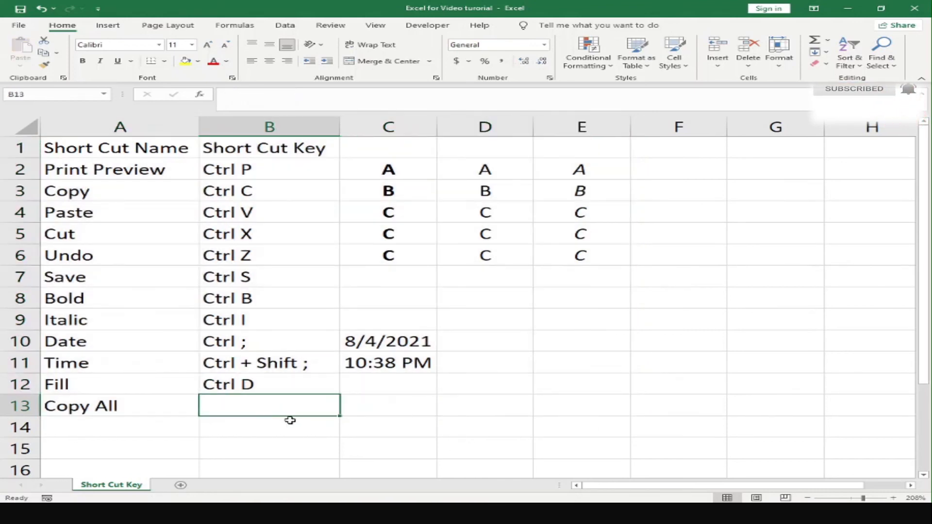
type("Ctrl")
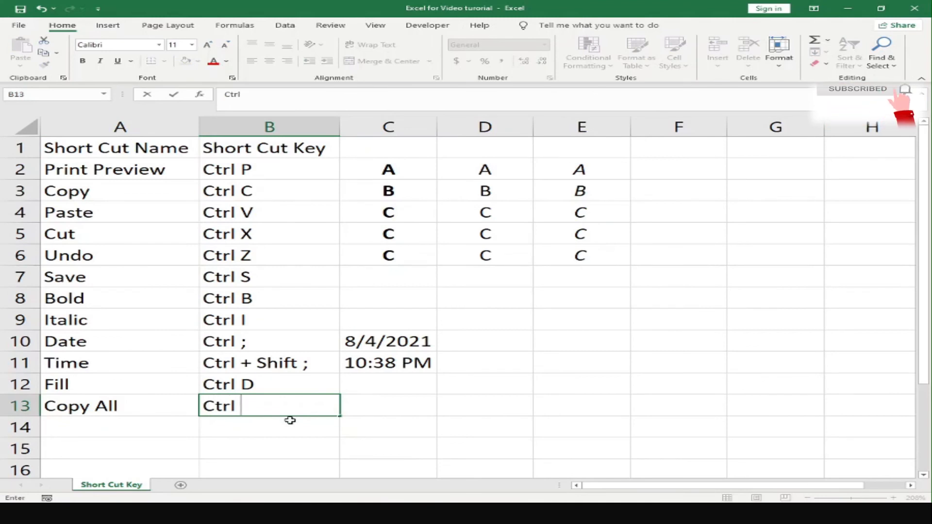
type("A")
key("Return")
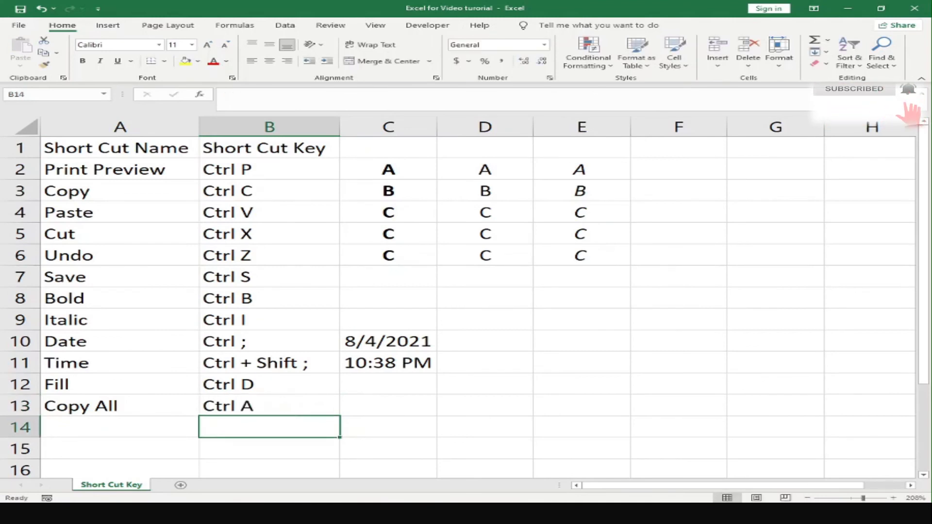
Use Select All from B13 to select the data block A1:E13, and from empty cell G14 to select the entire sheet
left_click(308, 407)
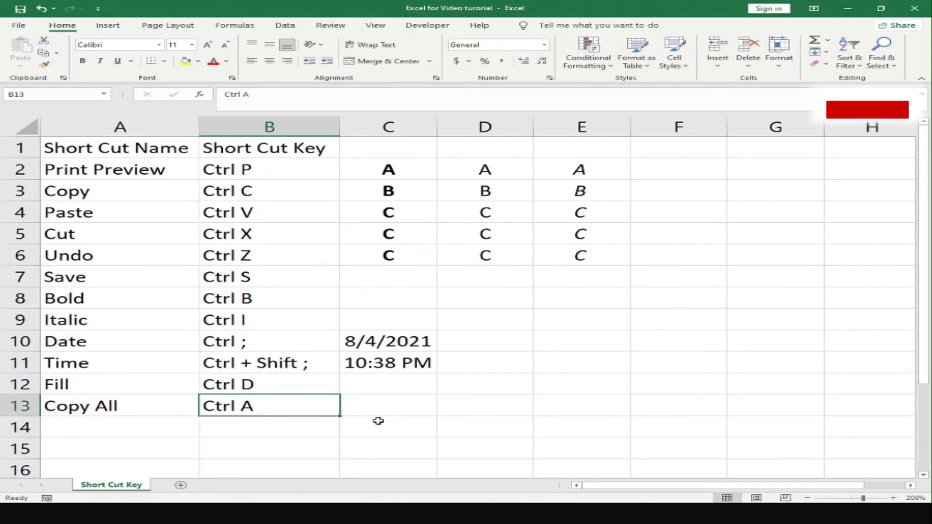
key("ctrl+a")
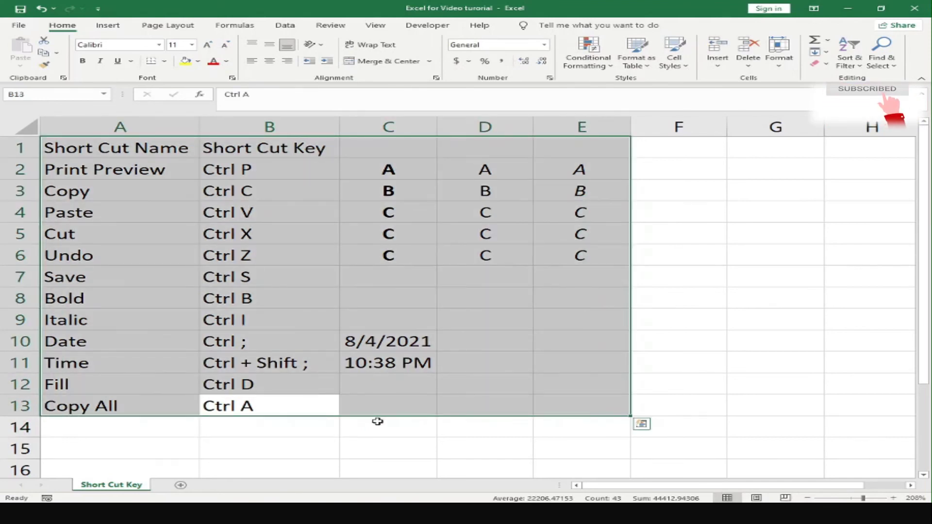
left_click(379, 427)
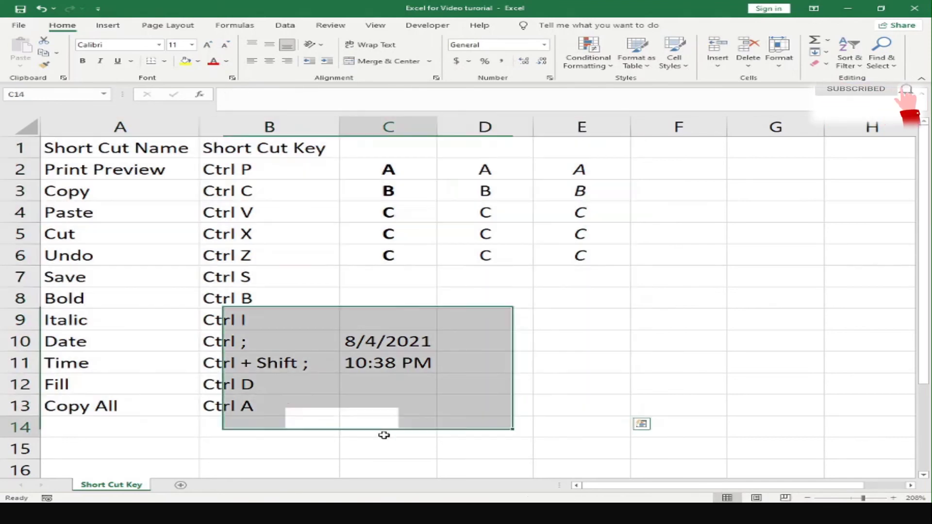
left_click(792, 418)
key("ctrl+a")
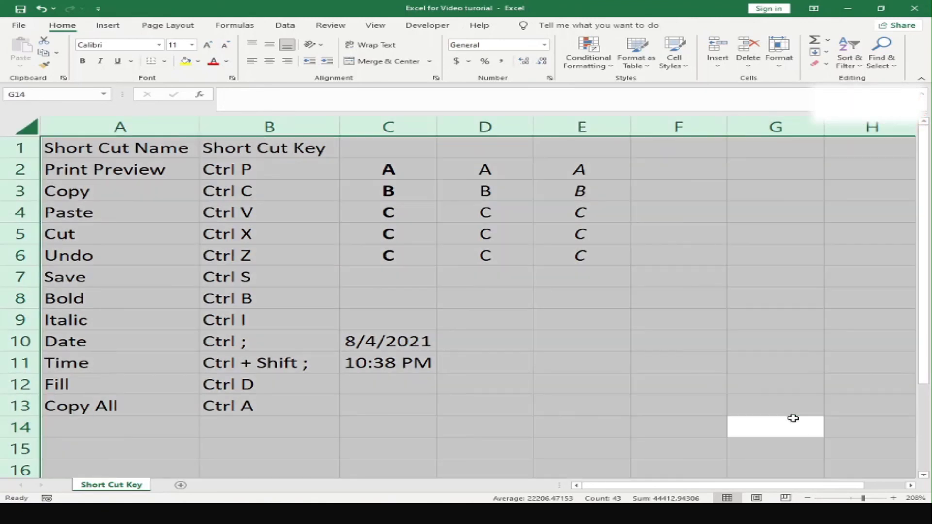